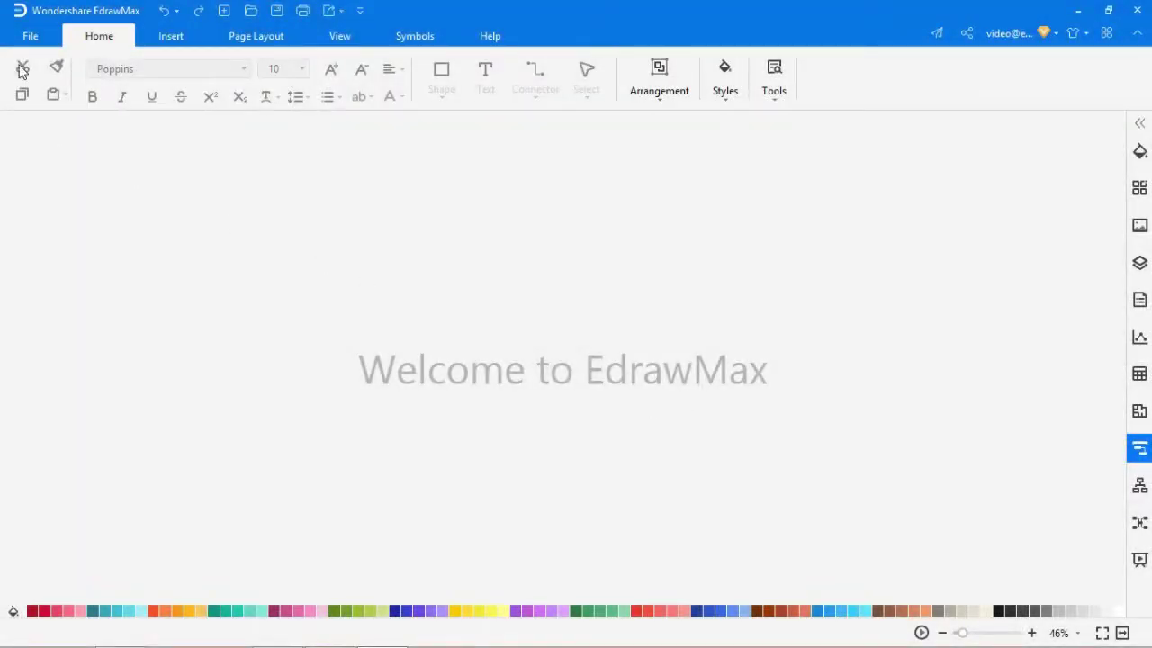
- Create a blank Gantt chart drawing (Drawing9) from the Project Management > Gantt Charts templates
left_click(30, 38)
left_click(36, 101)
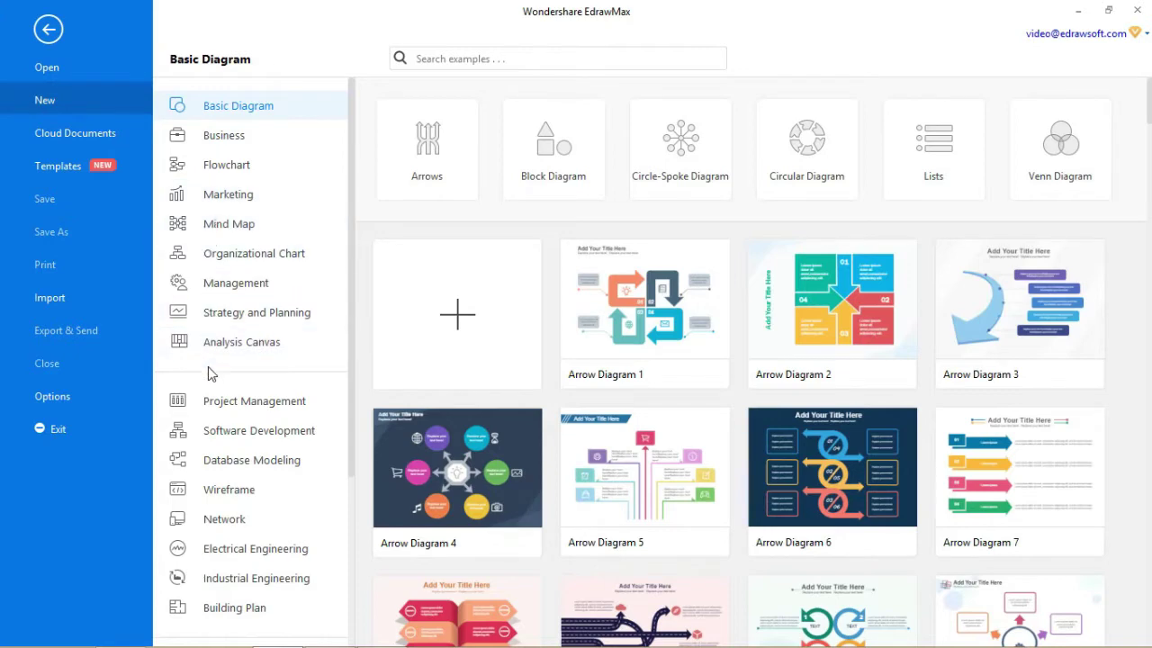
left_click(210, 399)
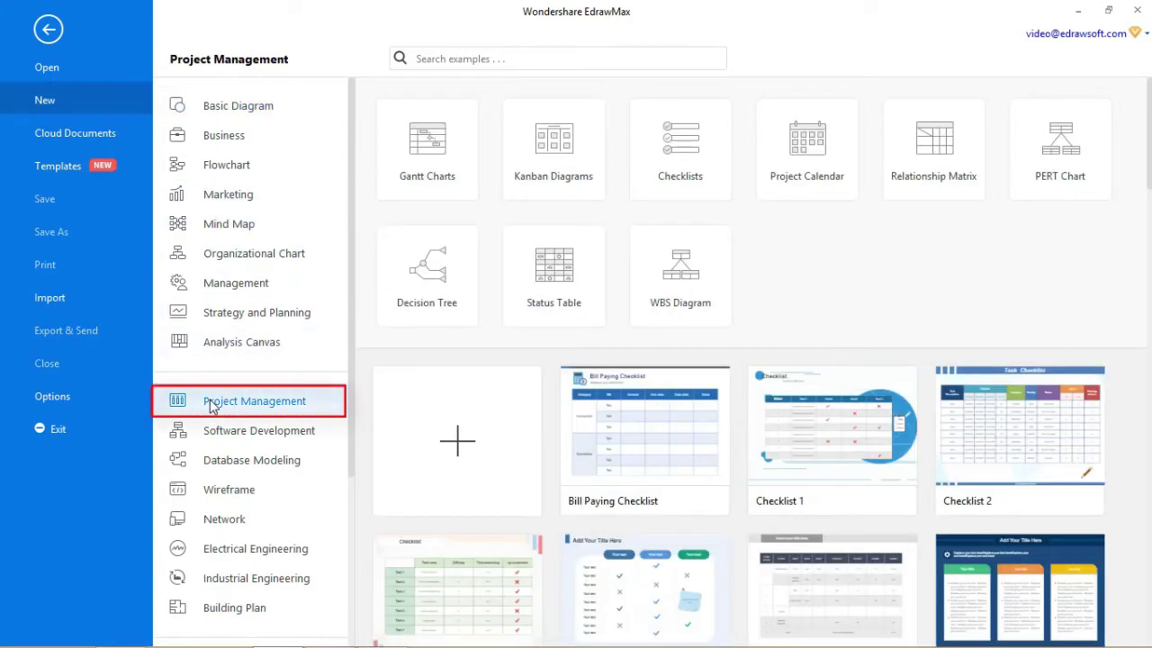
left_click(417, 196)
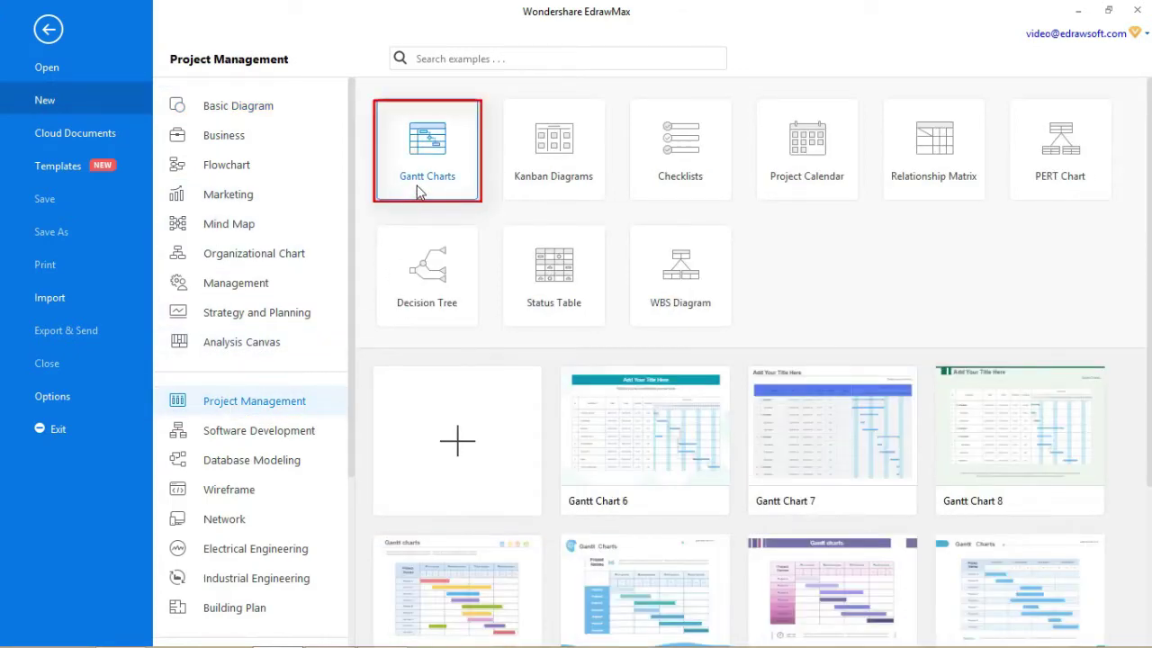
scroll(490, 414, "down", 1)
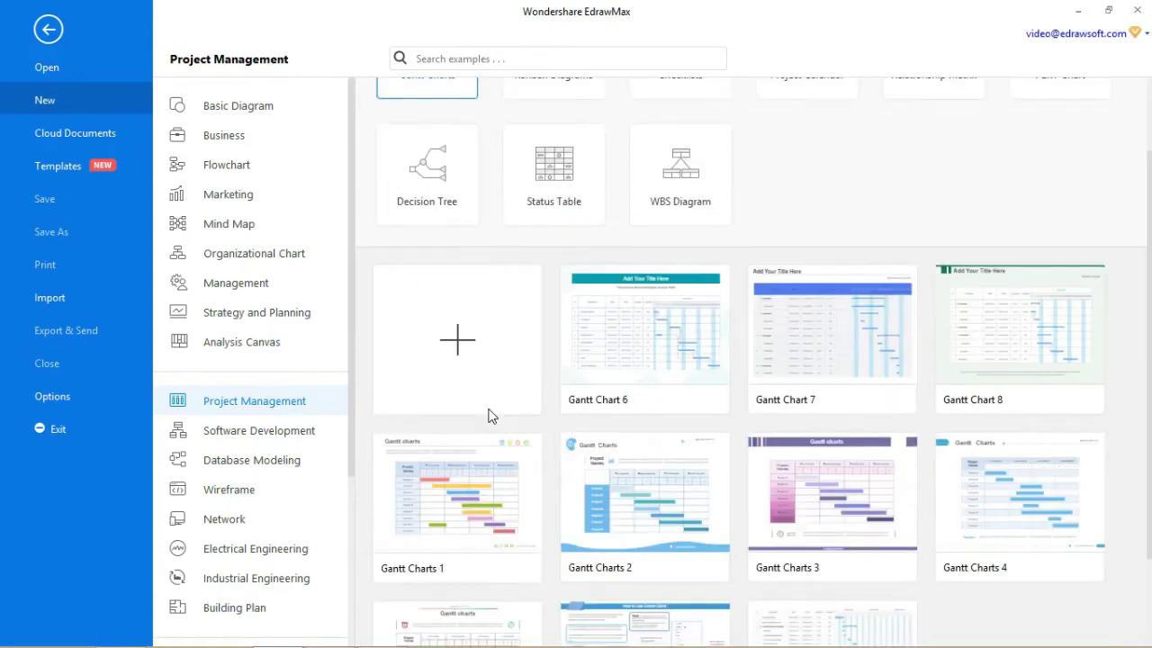
scroll(495, 409, "down", 1)
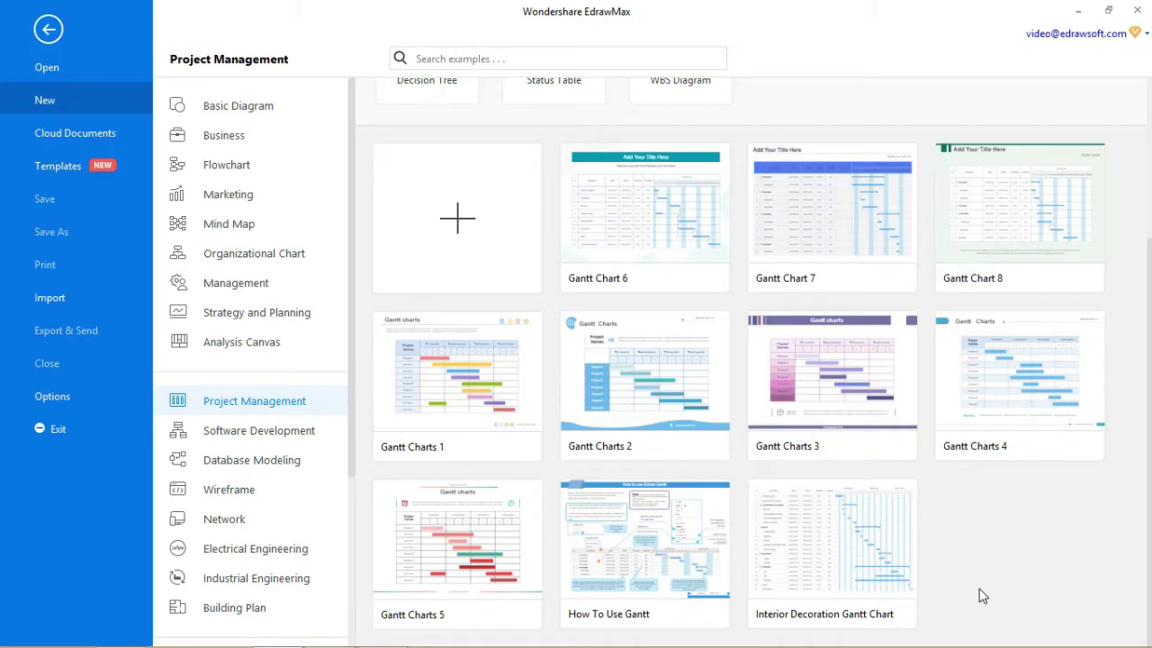
left_click(458, 220)
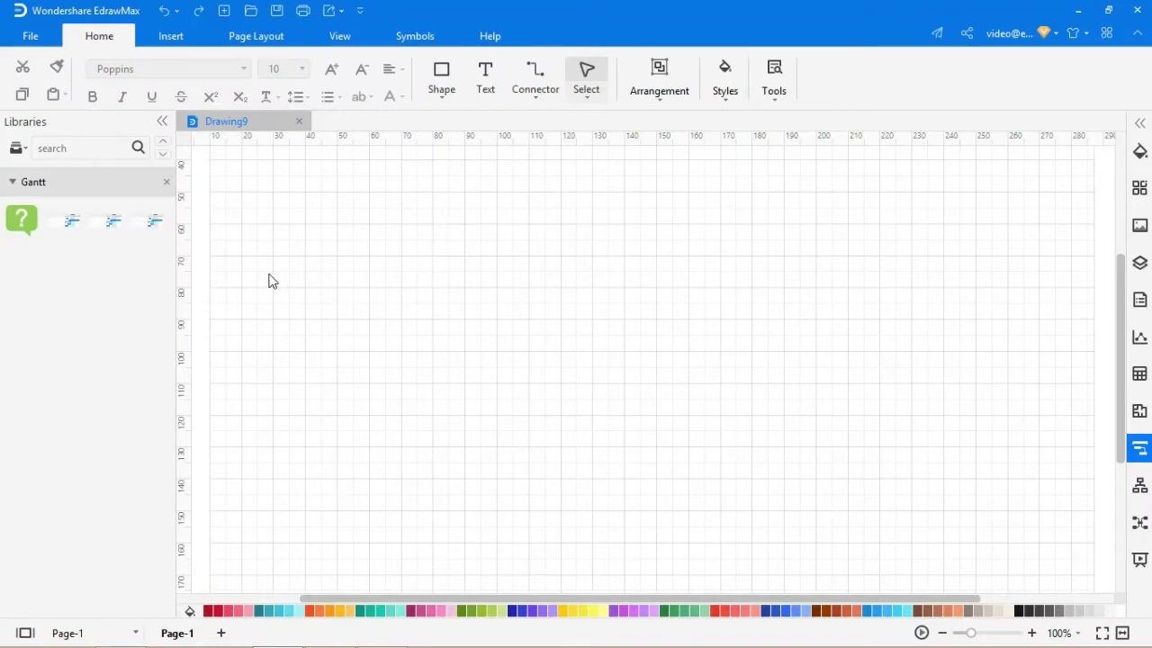
- Place a Gantt chart with Month/Day units, running 2021-05-04 to 2021-06-04
left_click_drag(64, 220, 650, 309)
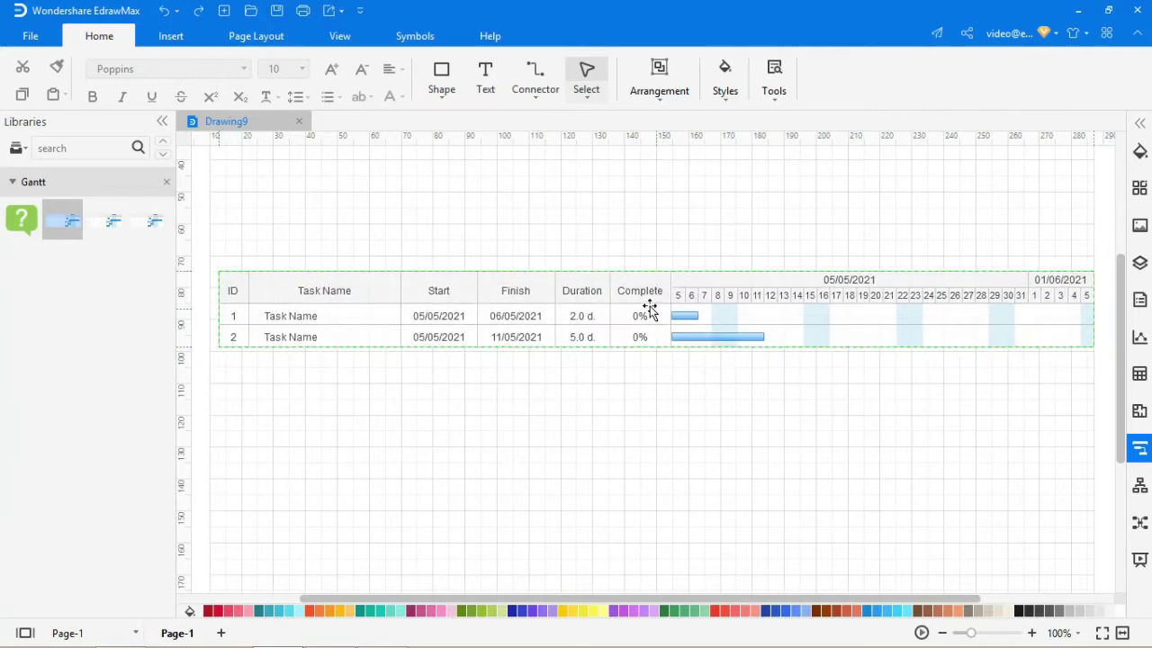
double_click(650, 309)
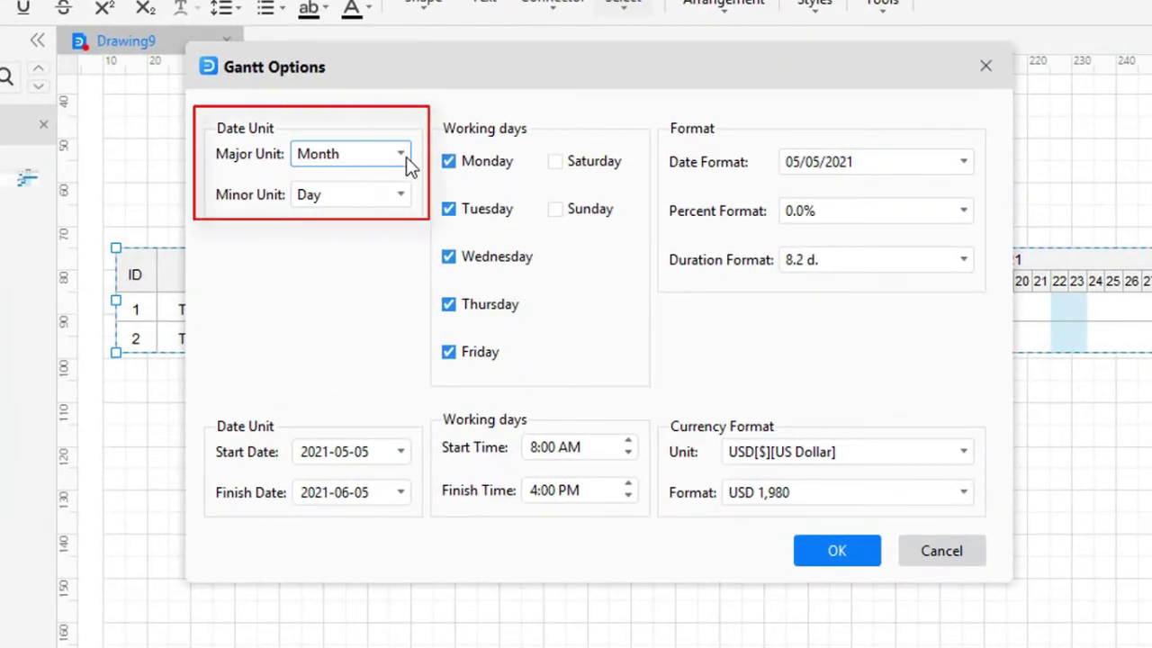
left_click(406, 157)
left_click(358, 277)
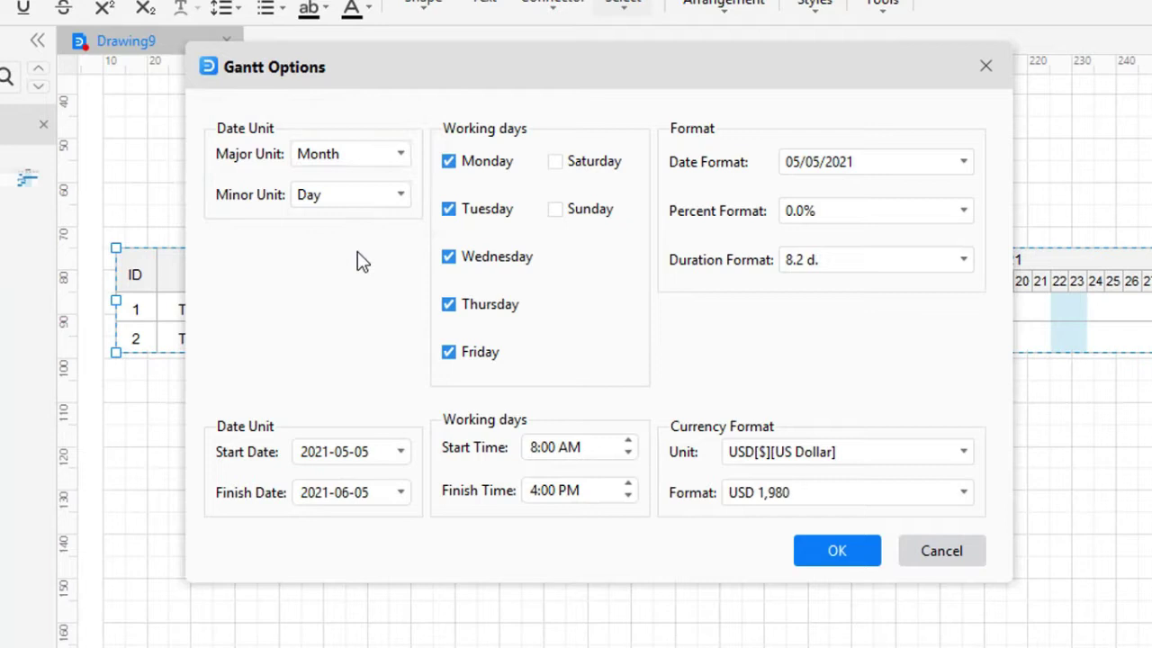
left_click(405, 197)
left_click(360, 280)
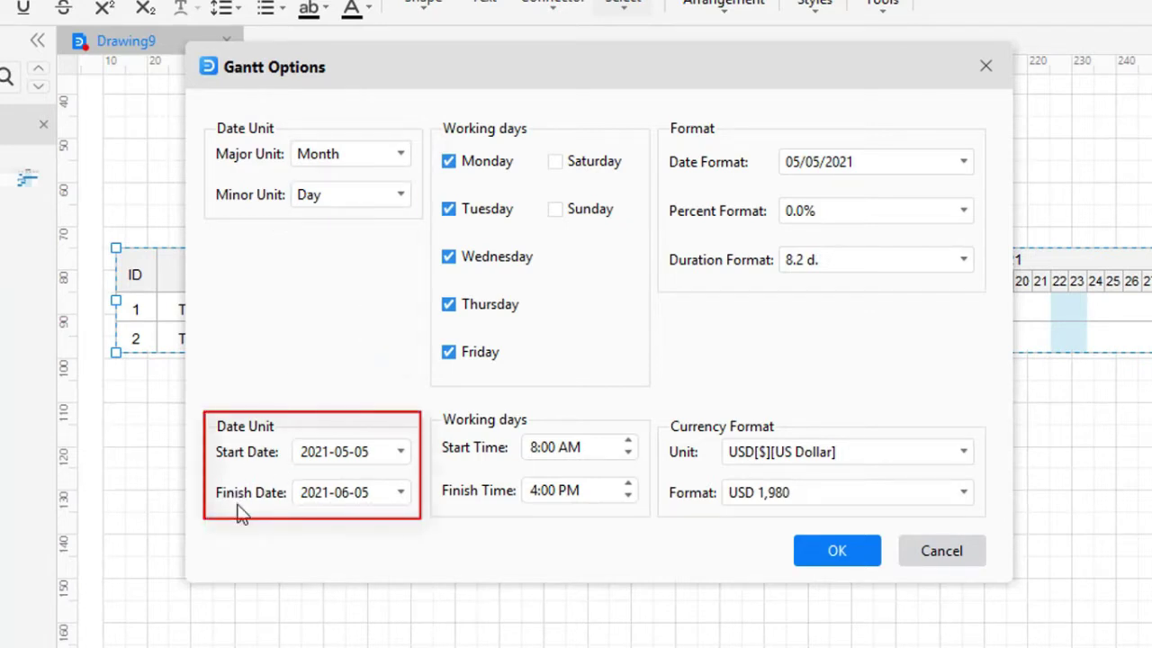
left_click(402, 452)
left_click(440, 569)
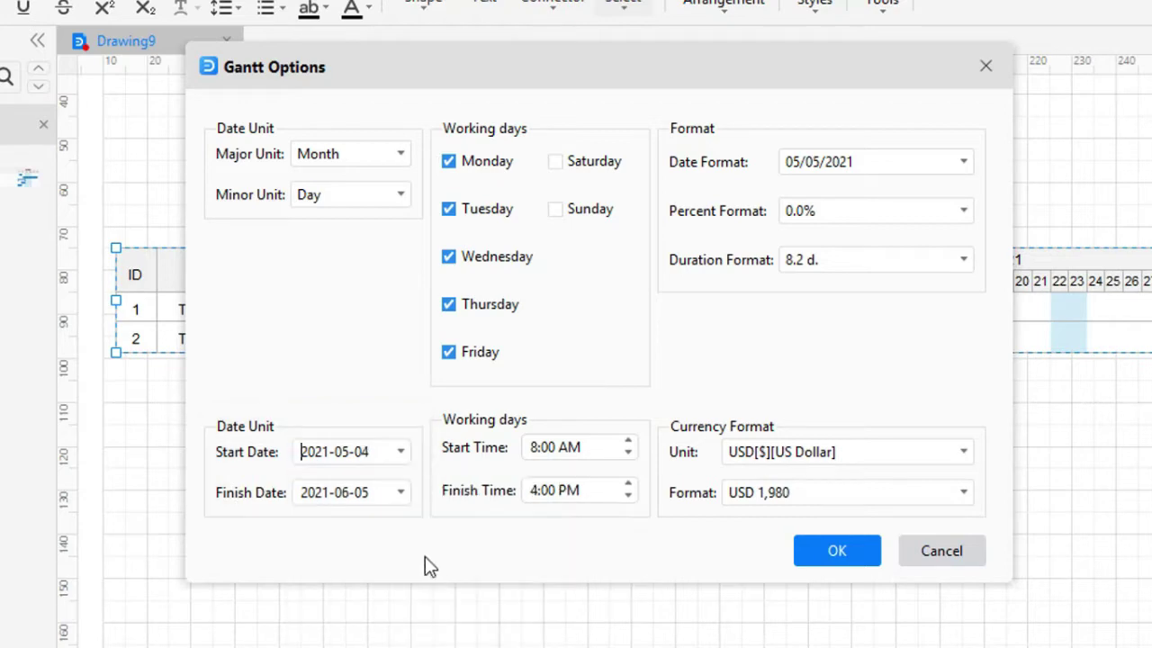
left_click(402, 495)
left_click(573, 587)
- Make Saturday a working day and set working hours to 9:00 AM–5:00 PM
left_click(576, 166)
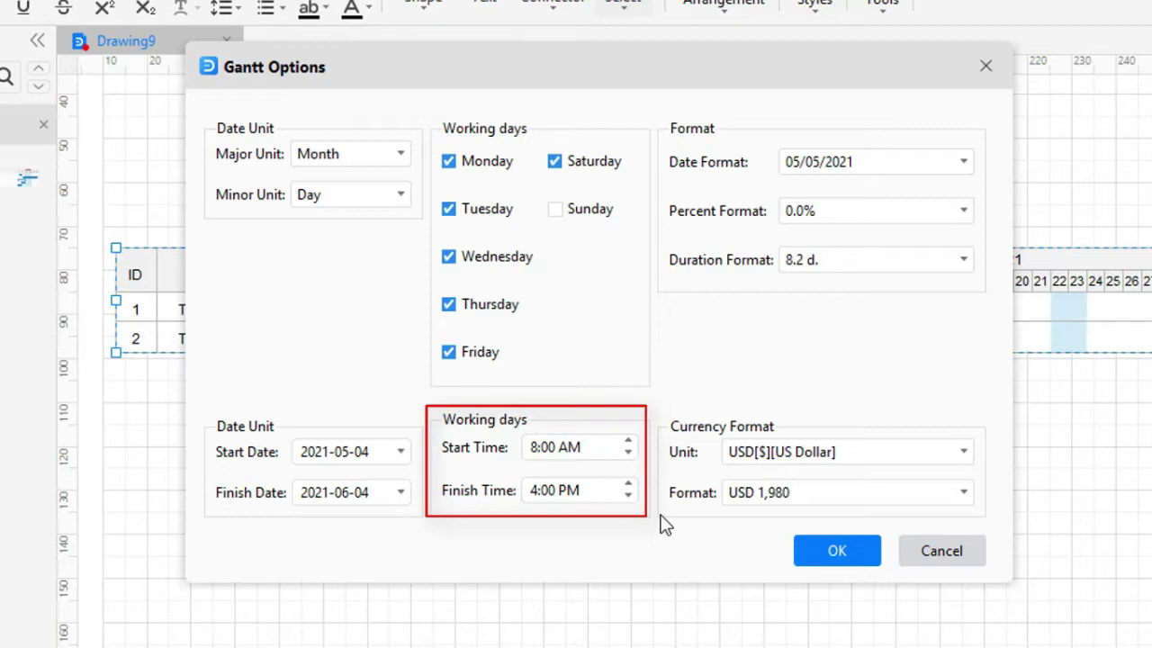
key("BackSpace")
key("BackSpace")
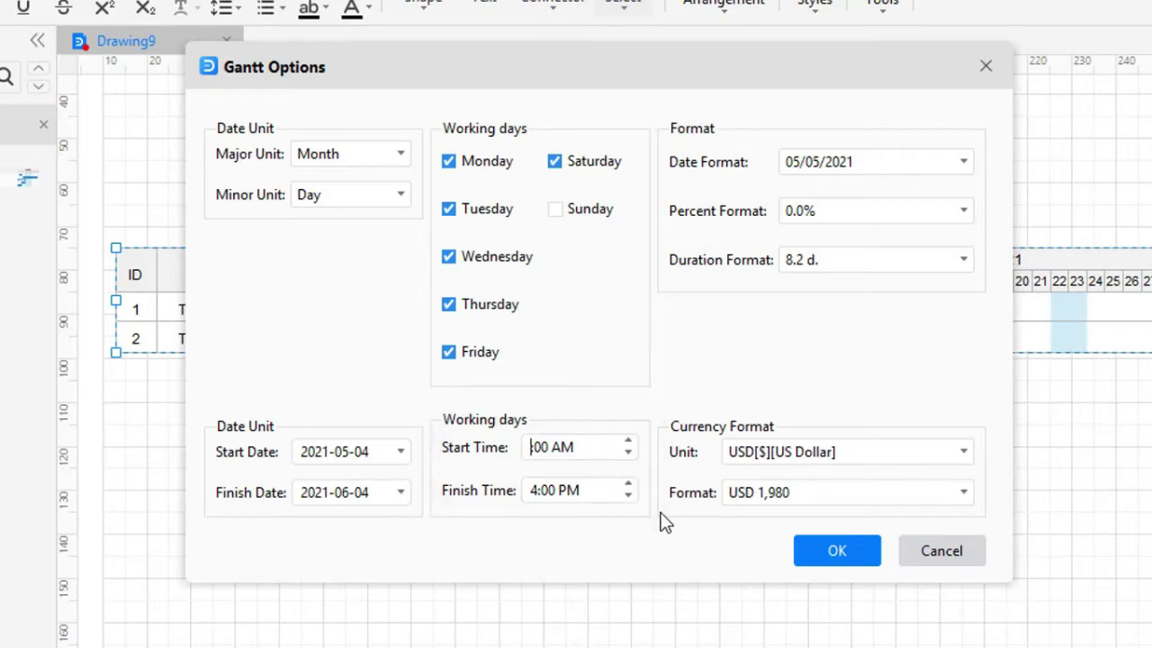
type("9:")
key("Tab")
key("BackSpace")
type("5")
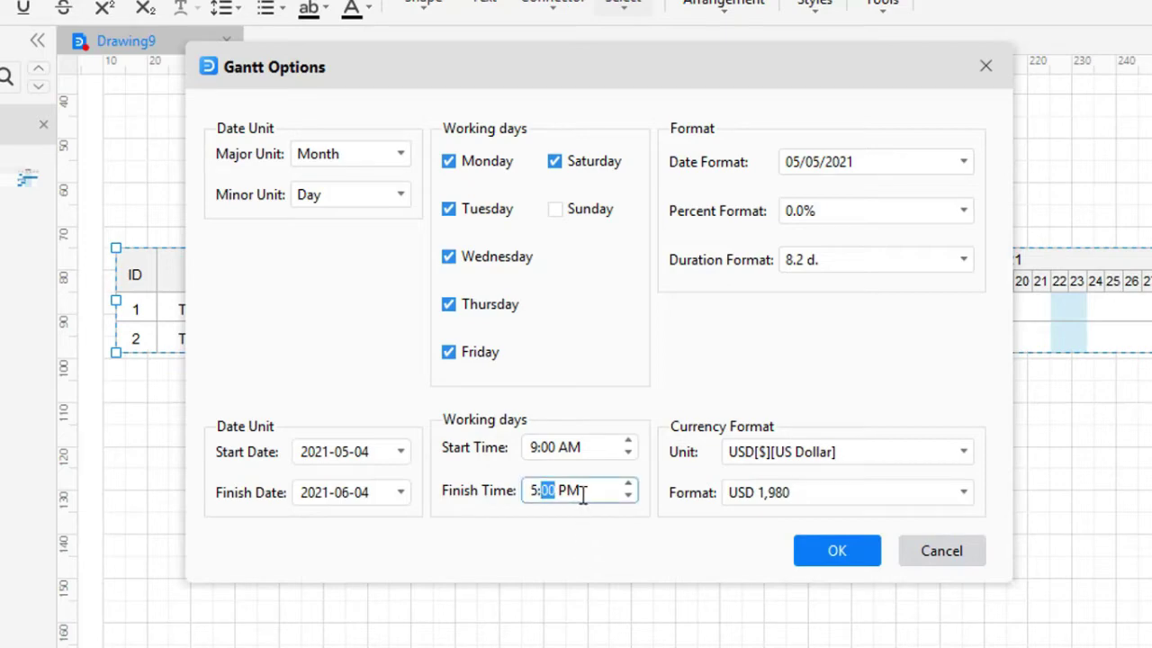
left_click(582, 495)
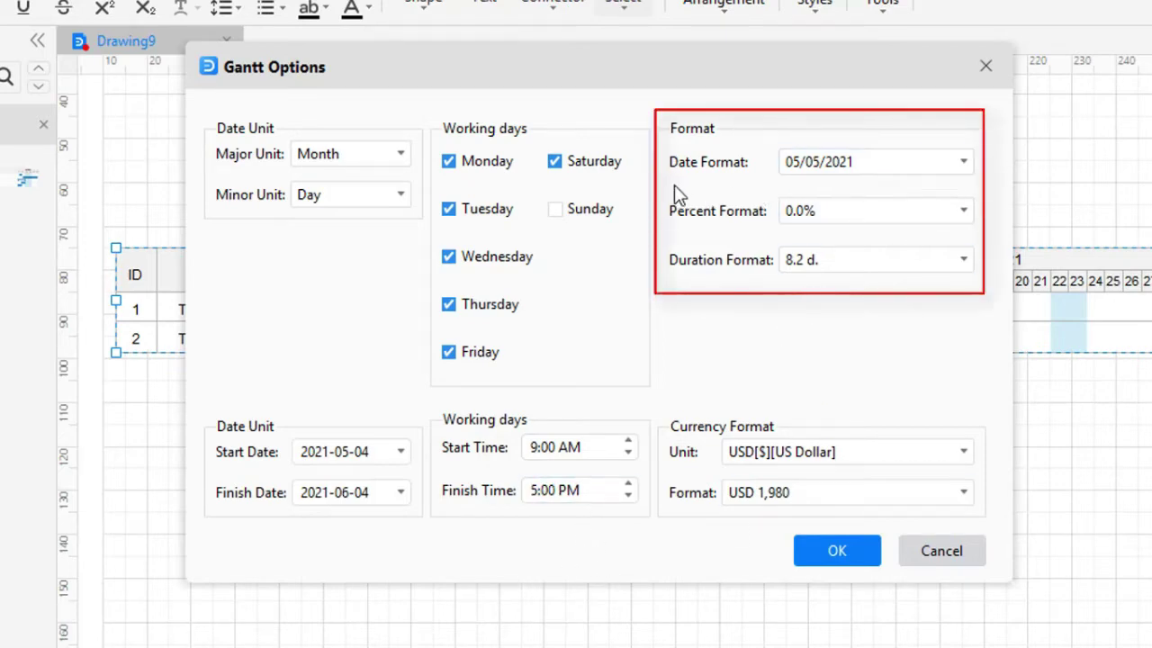
- Use yyyy-mm-dd dates and two-decimal percentages, then apply the Gantt options
left_click(967, 165)
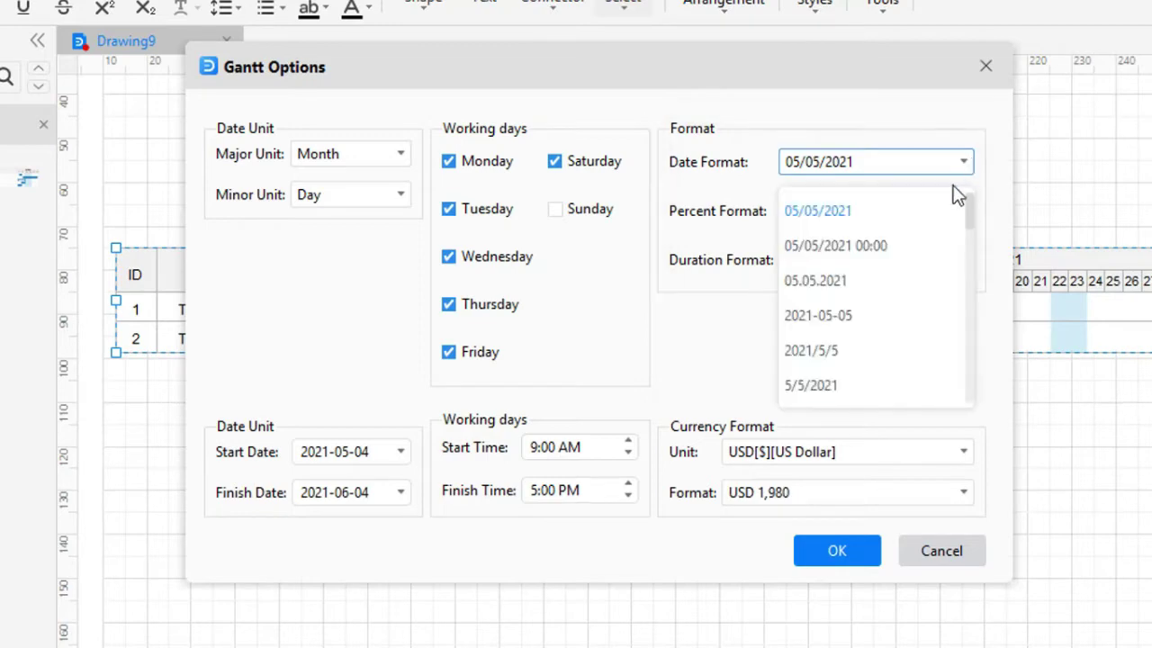
left_click(904, 311)
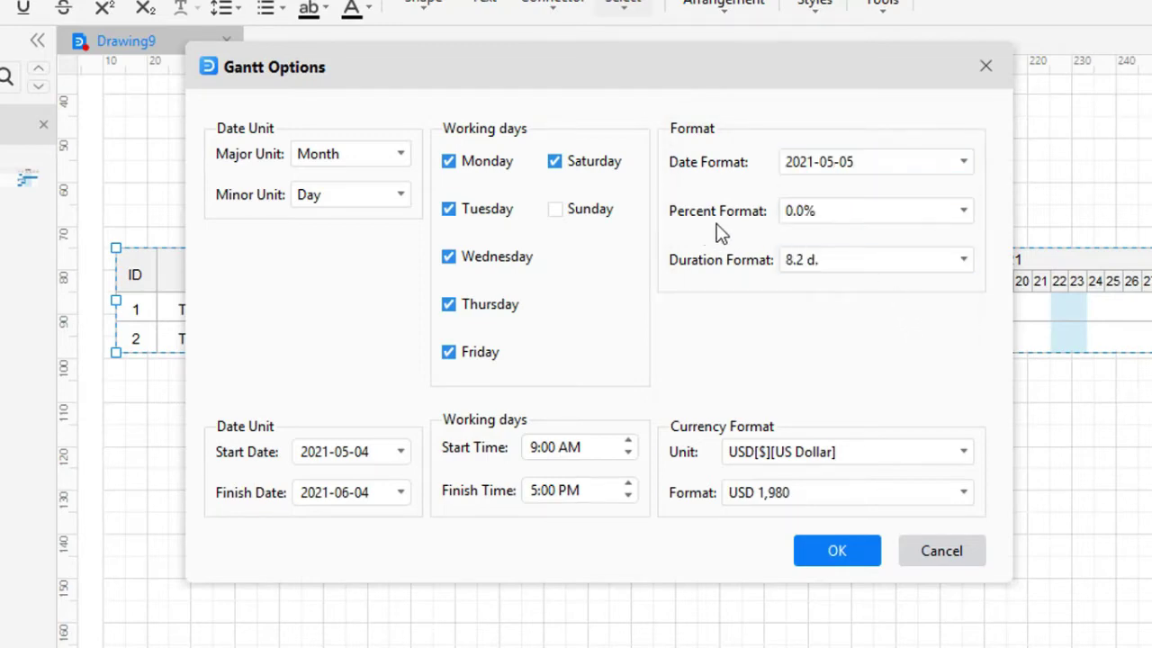
left_click(964, 215)
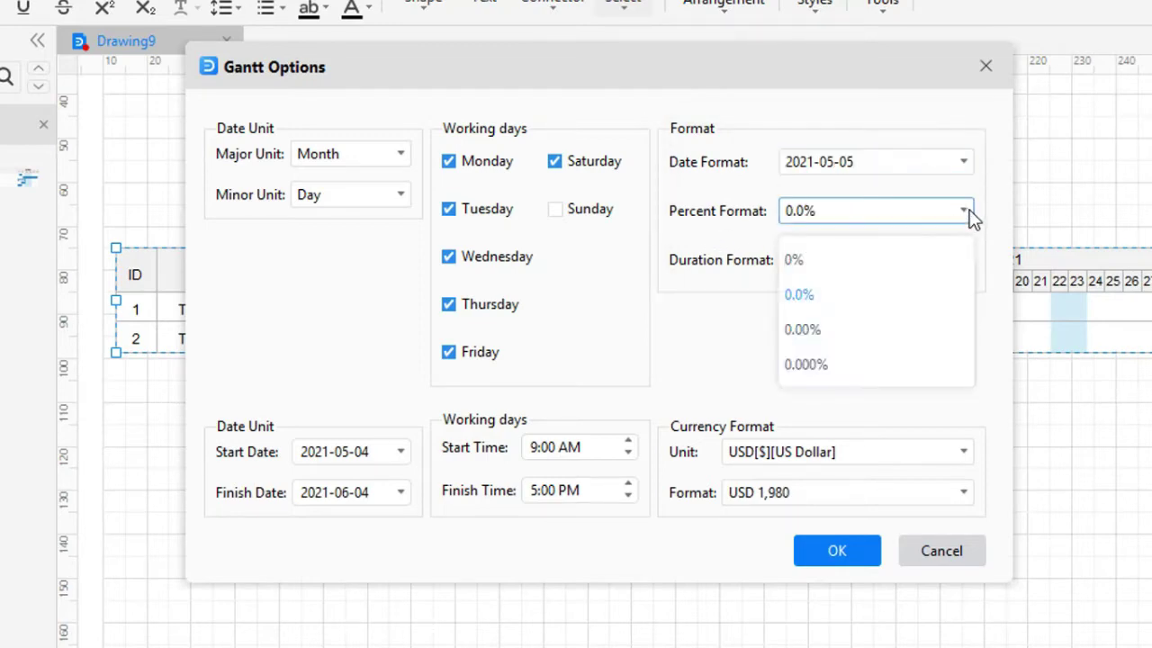
left_click(907, 331)
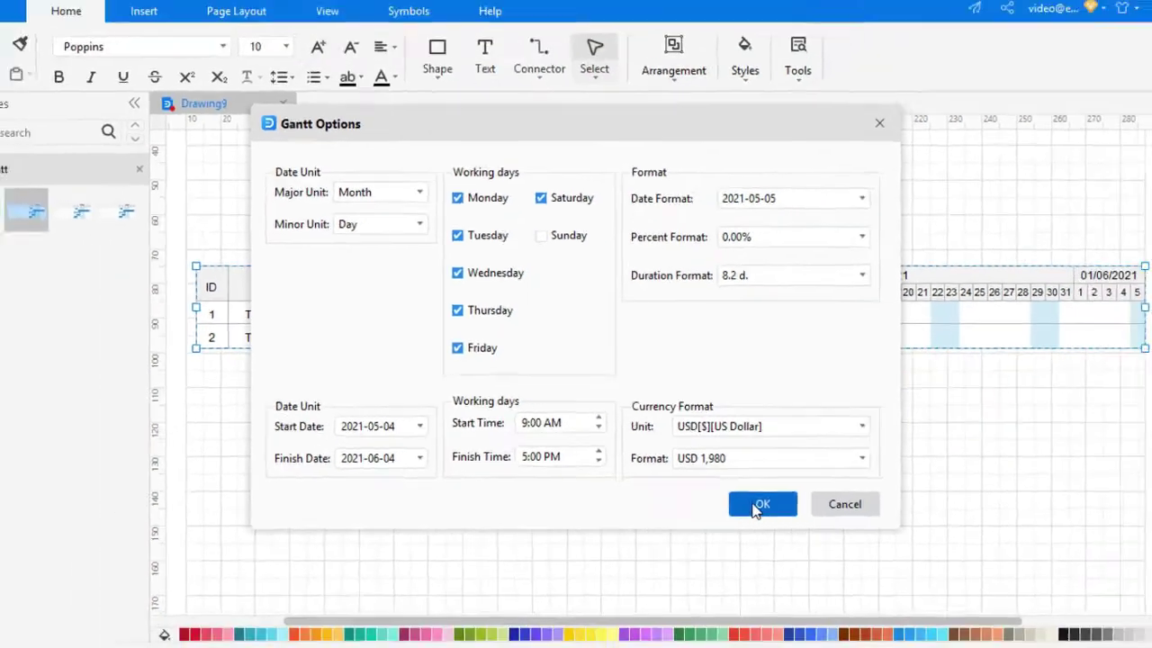
left_click(837, 551)
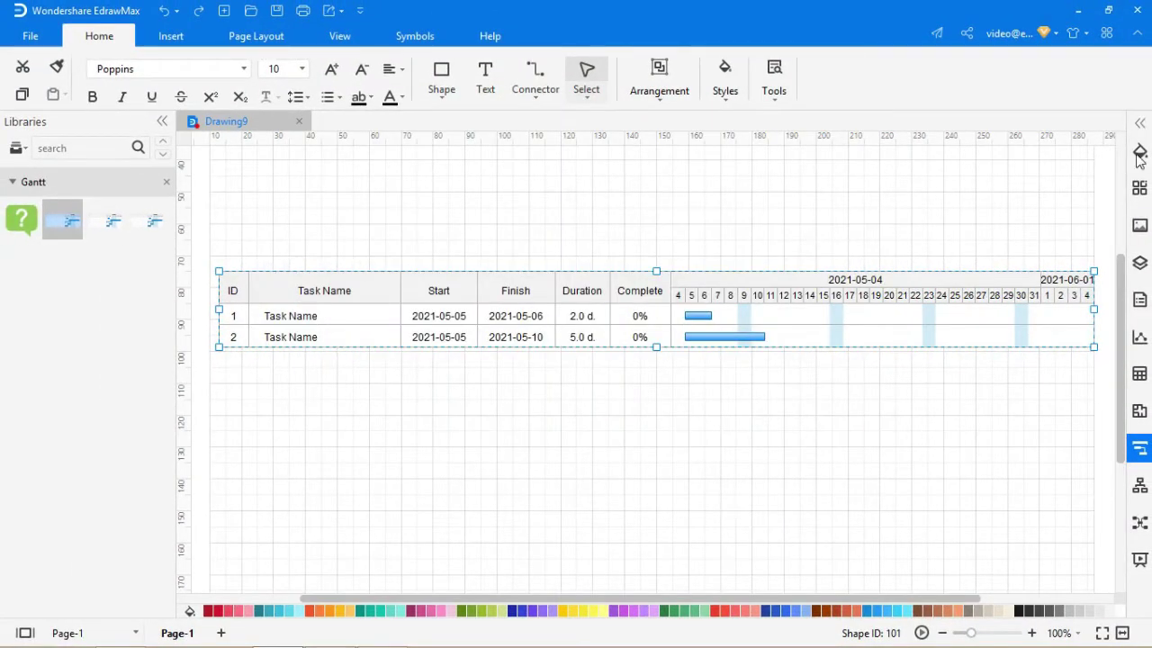
- Insert four new task rows after task 2 from the Gantt Chart panel
left_click(1140, 123)
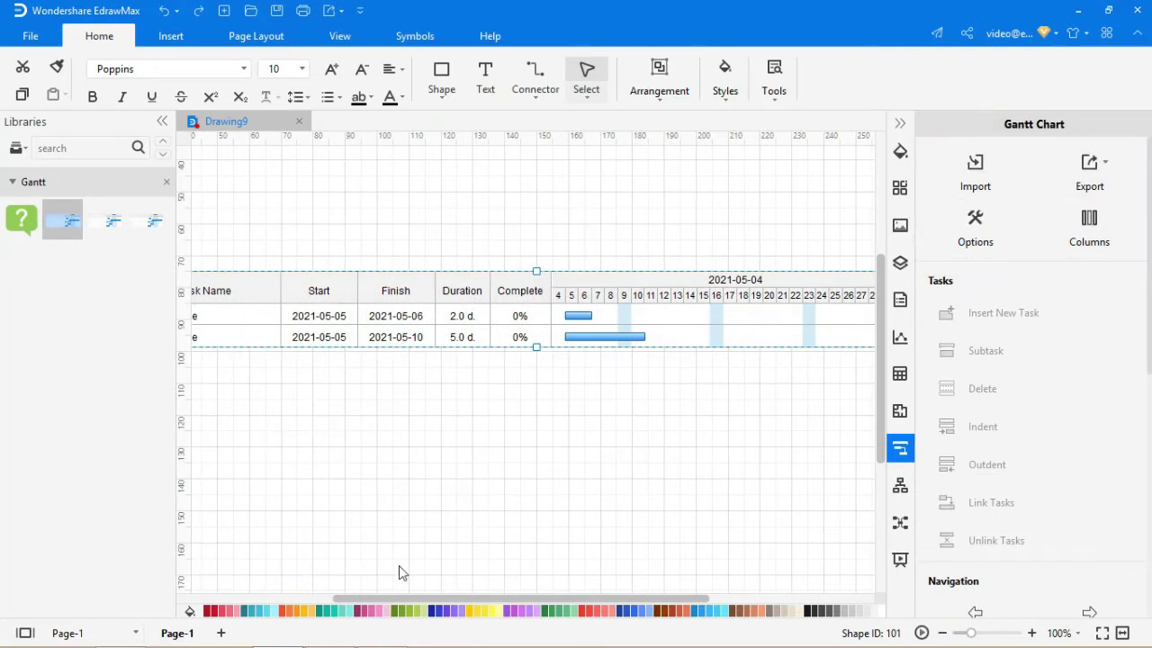
left_click_drag(403, 603, 327, 596)
left_click(266, 339)
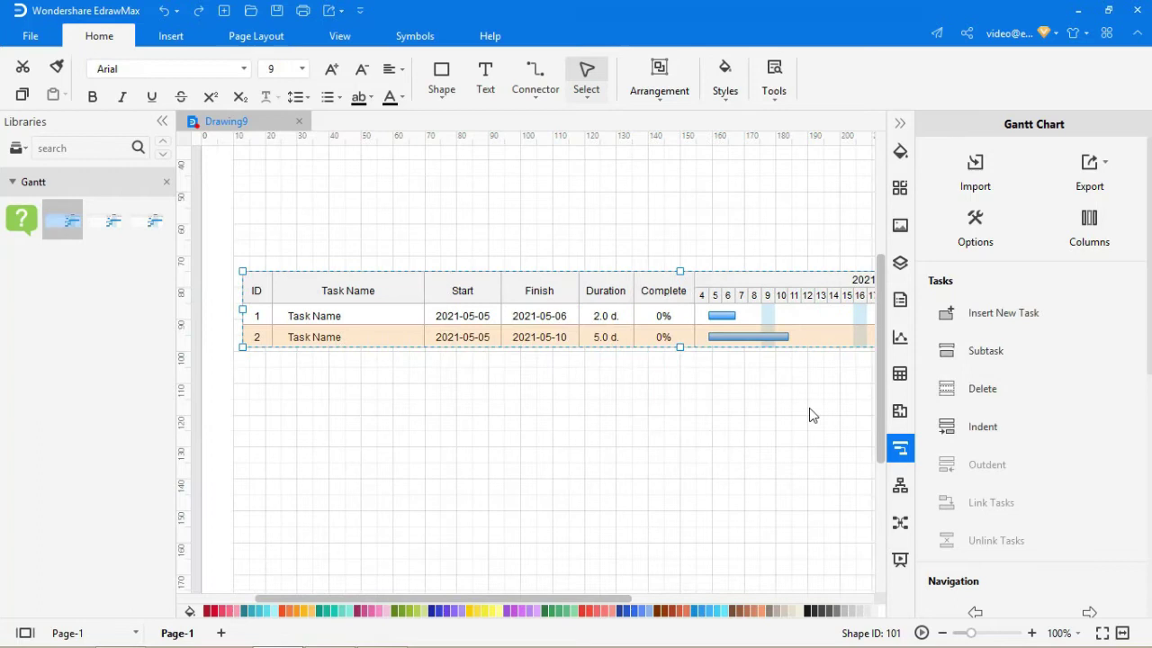
left_click(986, 320)
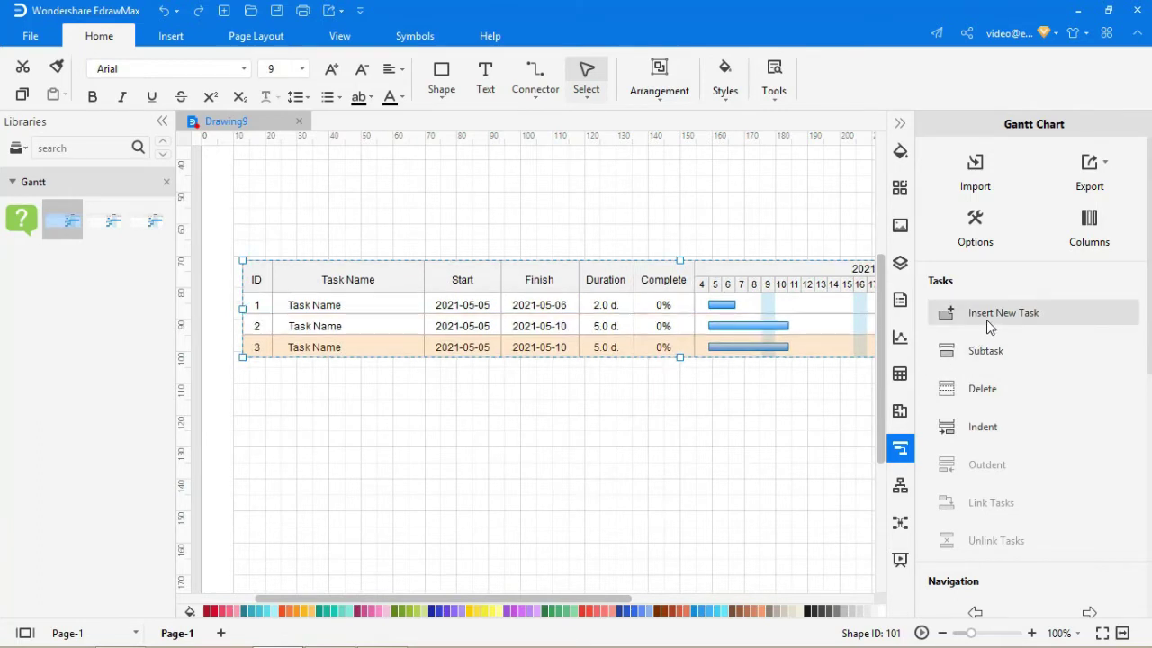
left_click(987, 315)
left_click(986, 315)
left_click(987, 315)
left_click(986, 315)
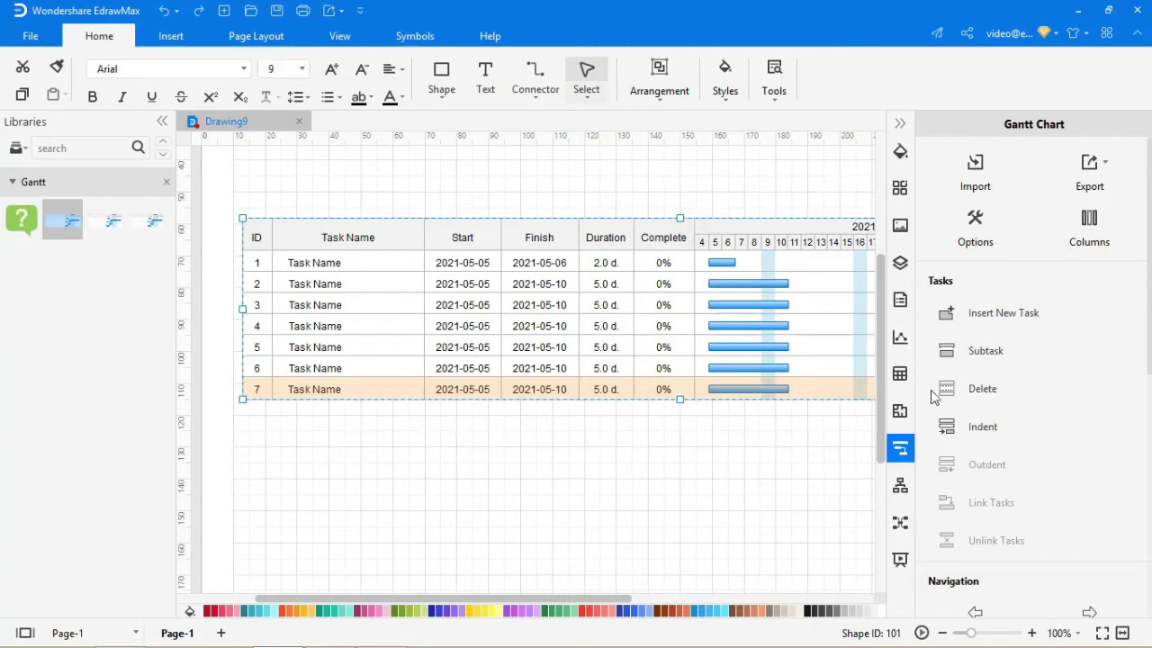
- Add and delete a subtask under task 7, then indent and outdent task 7
left_click(993, 352)
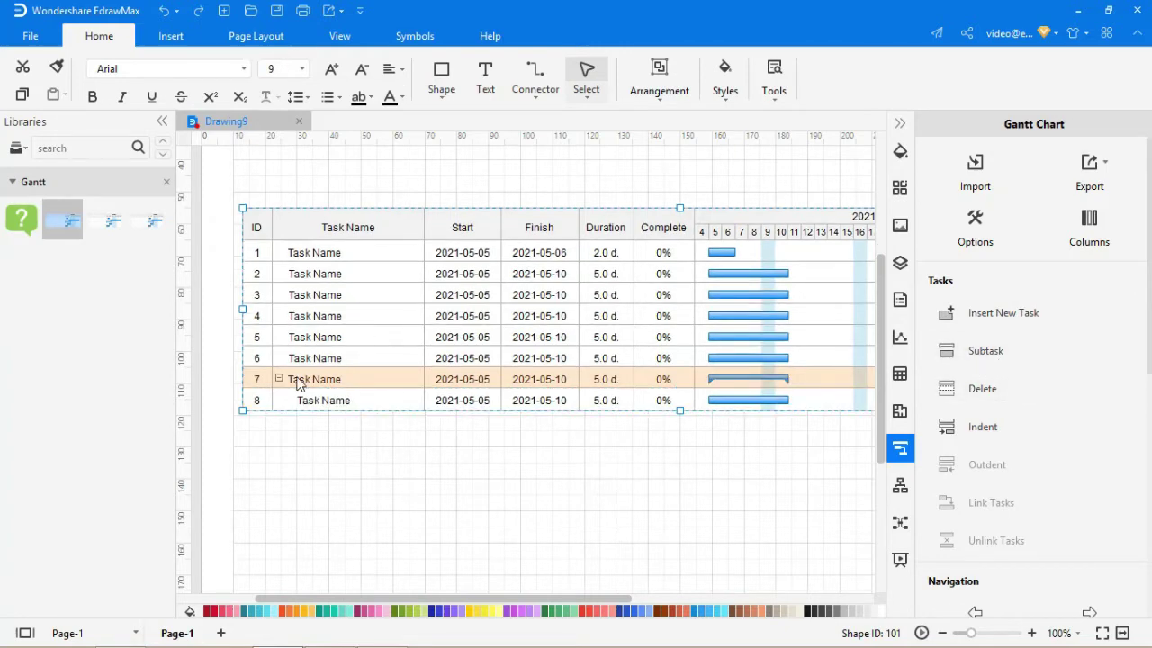
left_click(329, 398)
left_click(983, 389)
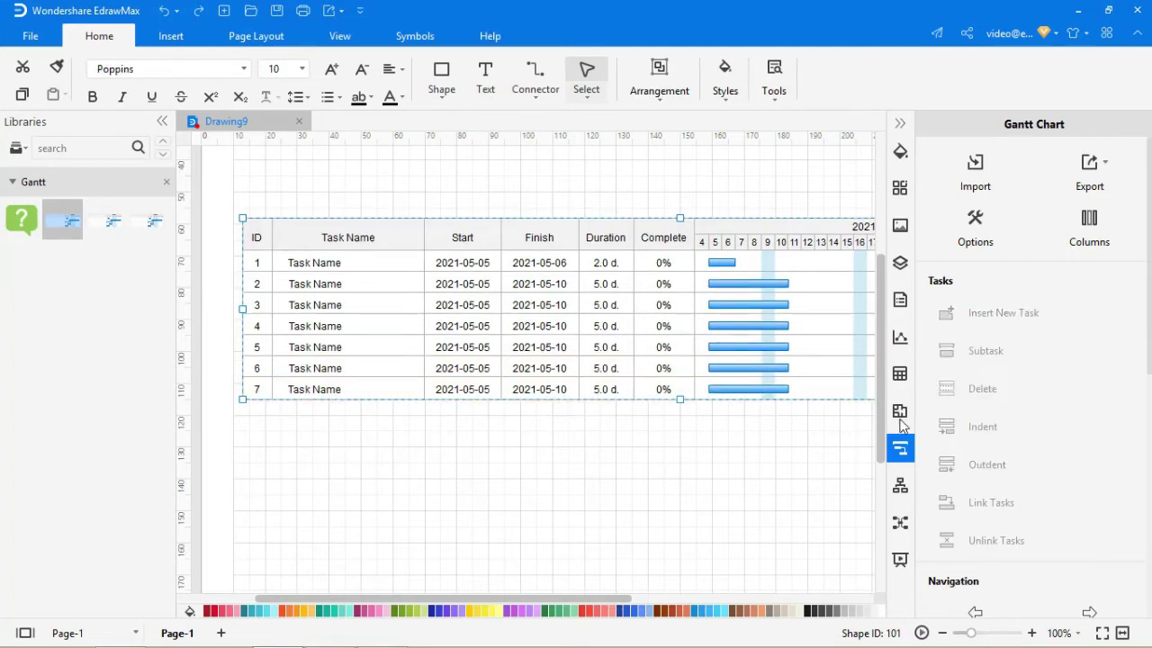
left_click(349, 392)
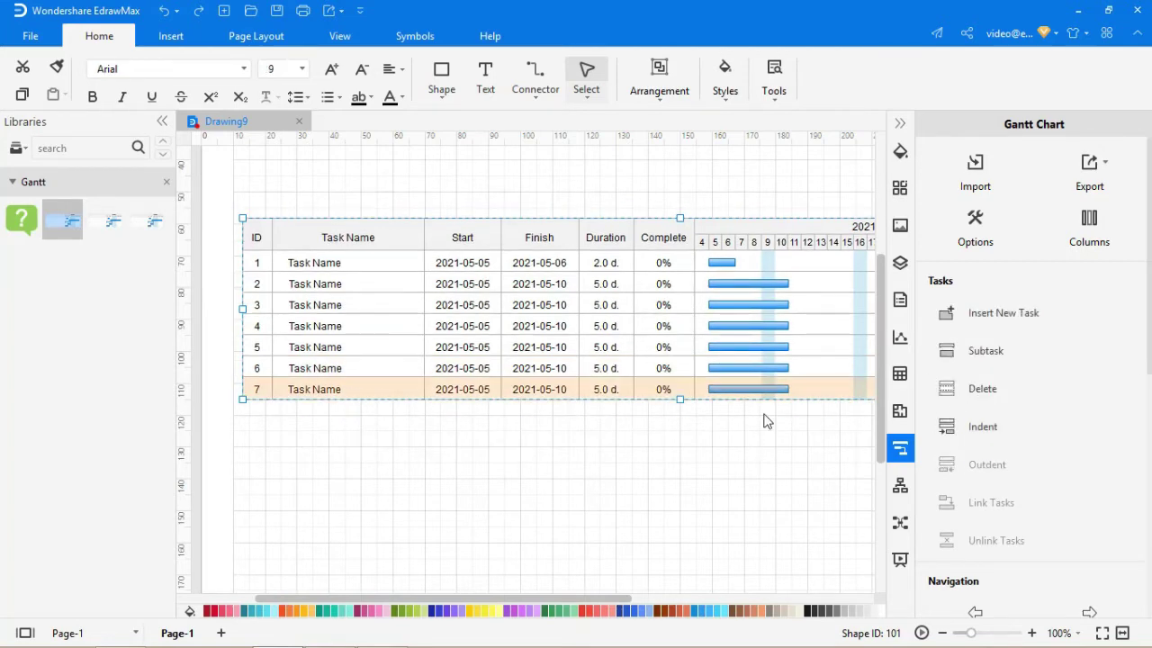
left_click(983, 427)
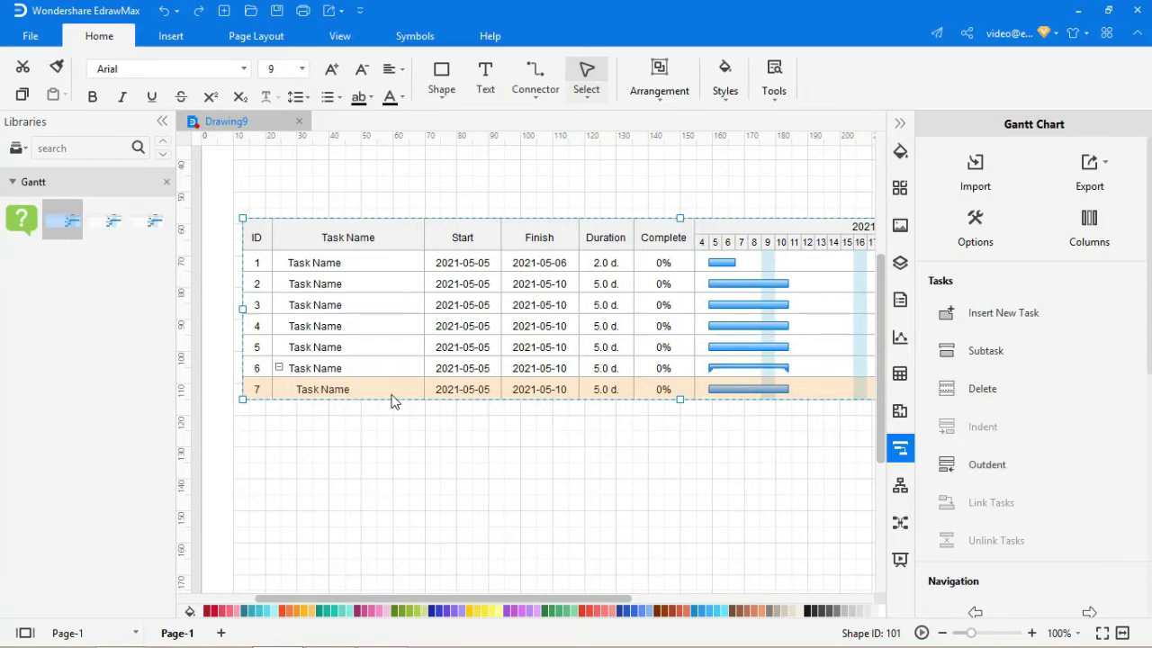
left_click(972, 471)
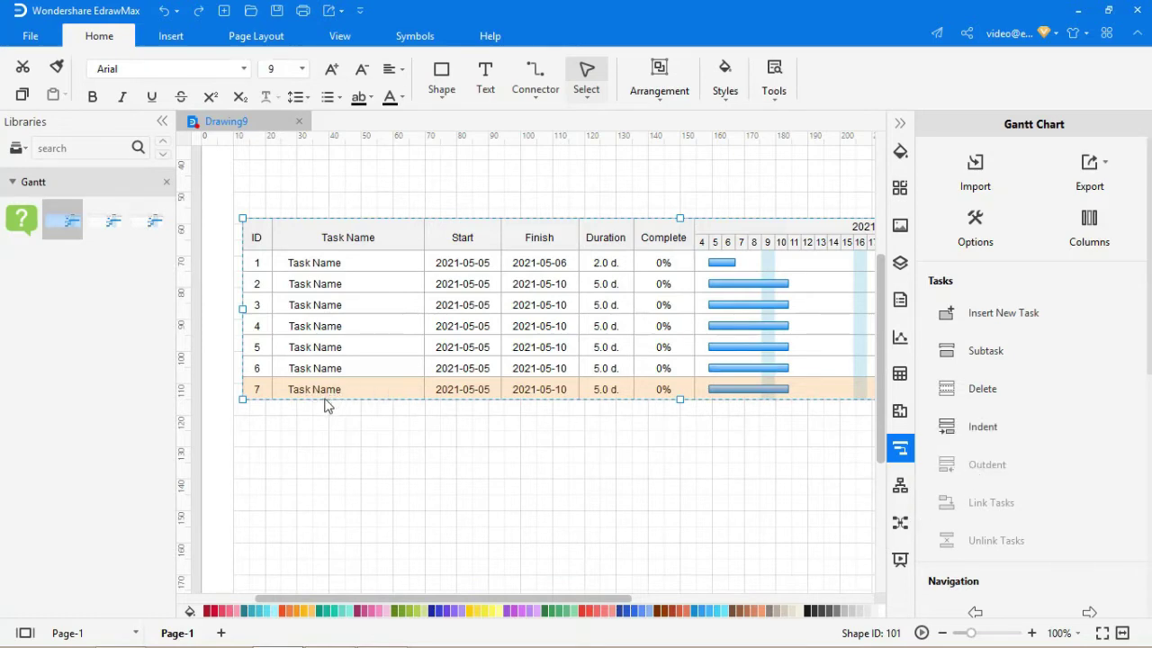
- Rename task 6 to 'Project name' in the Task Information panel
scroll(1001, 415, "down", 4)
left_click(1001, 415)
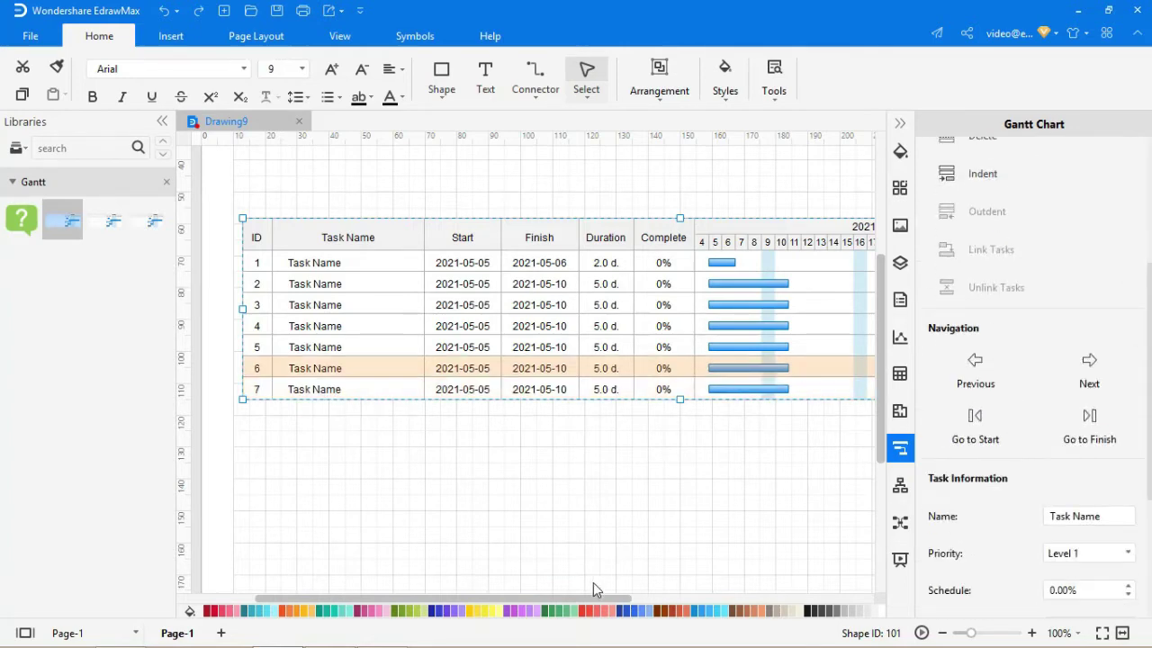
left_click_drag(596, 603, 754, 584)
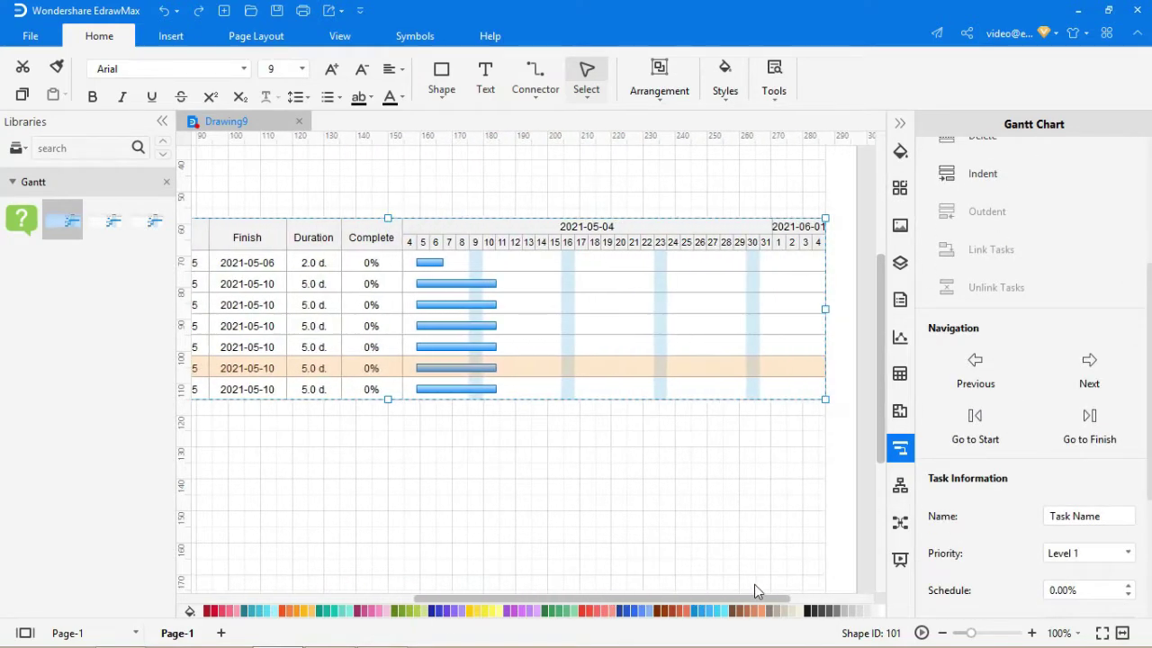
left_click(1089, 378)
left_click(1011, 376)
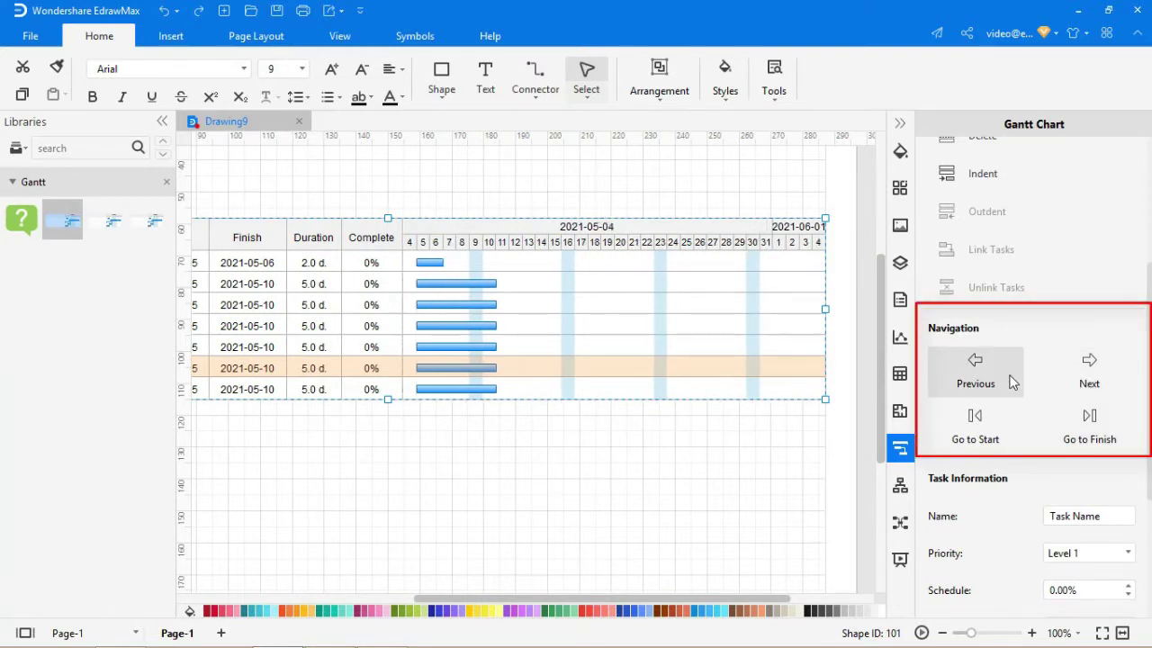
scroll(985, 474, "down", 2)
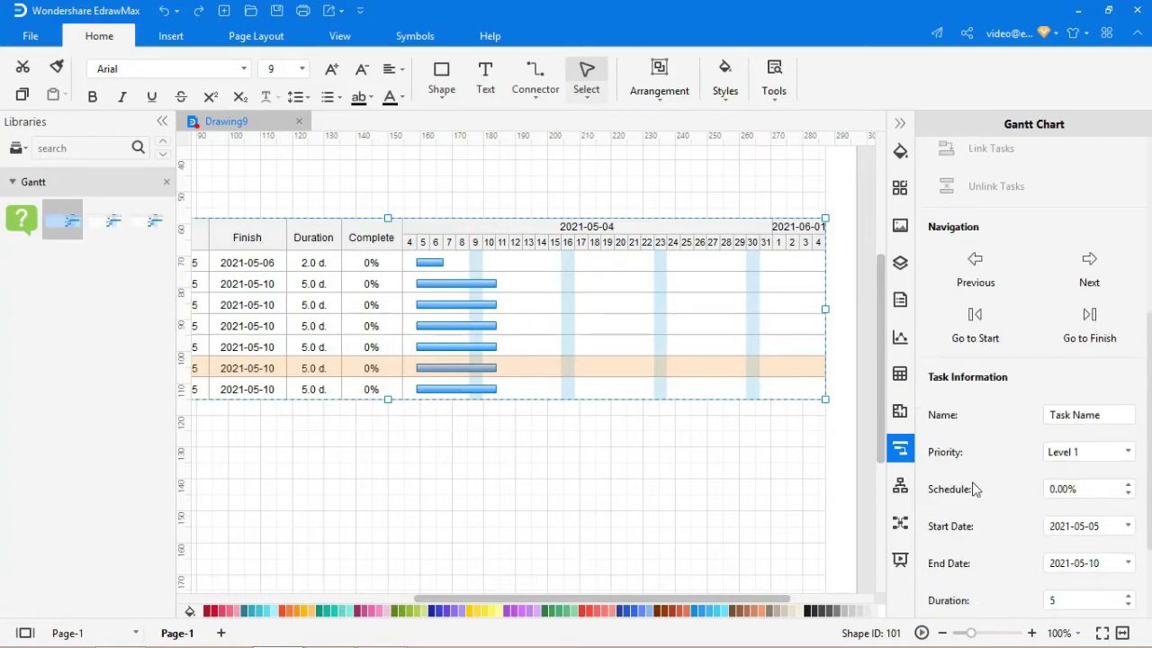
left_click_drag(695, 592, 551, 590)
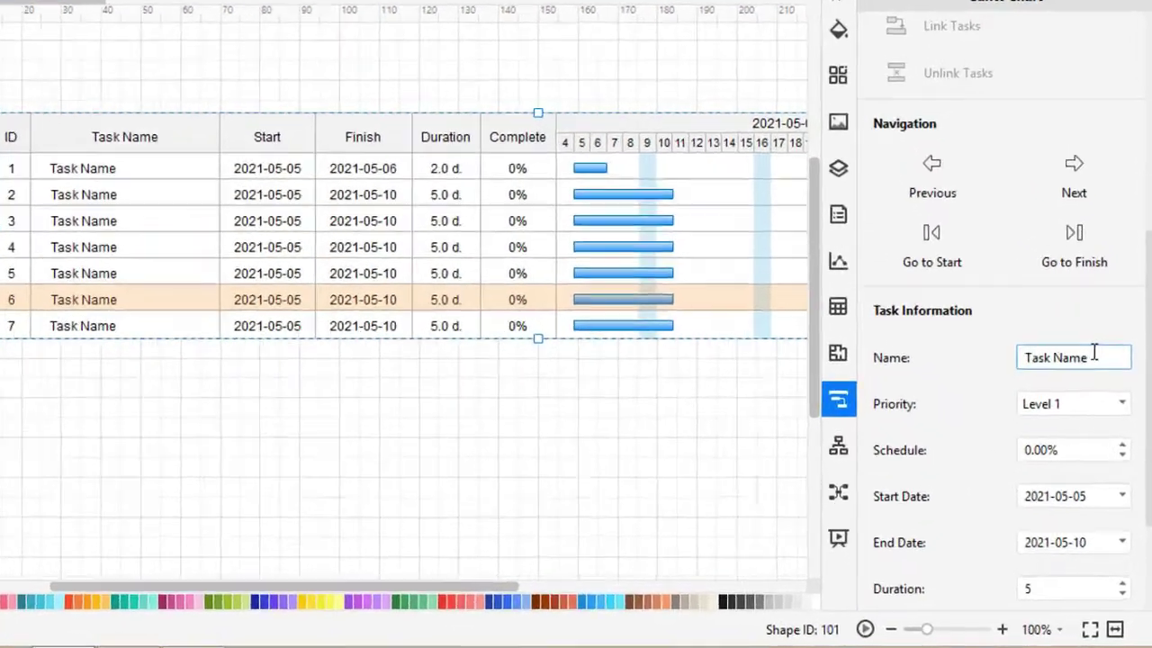
left_click_drag(1106, 410, 1004, 416)
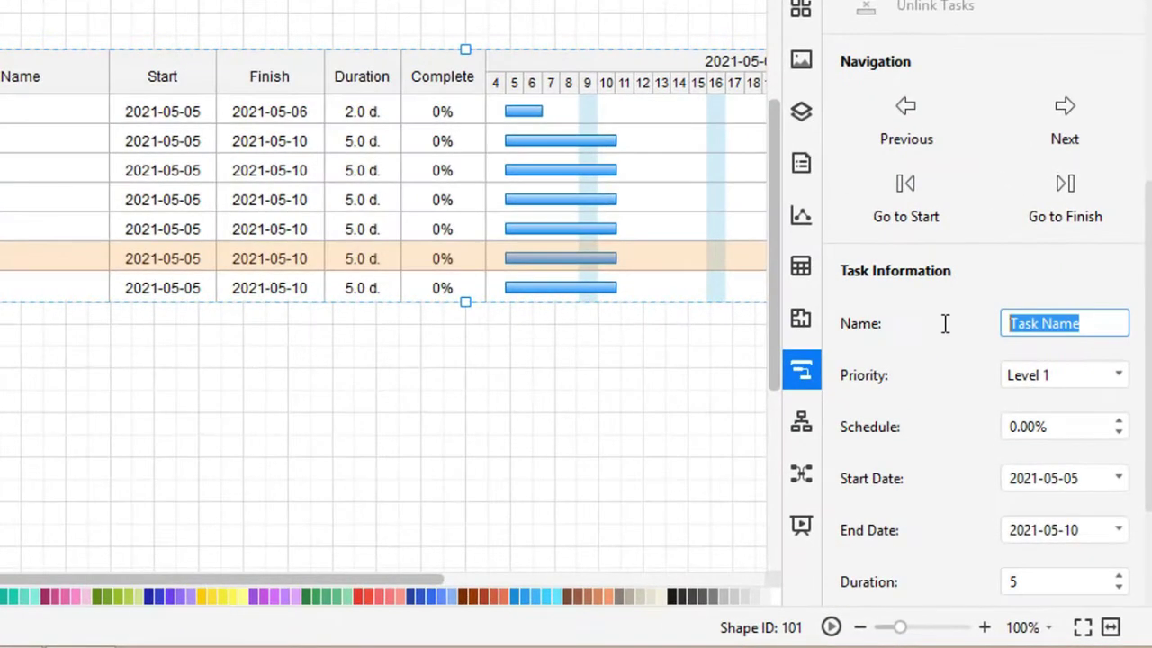
type("Project name")
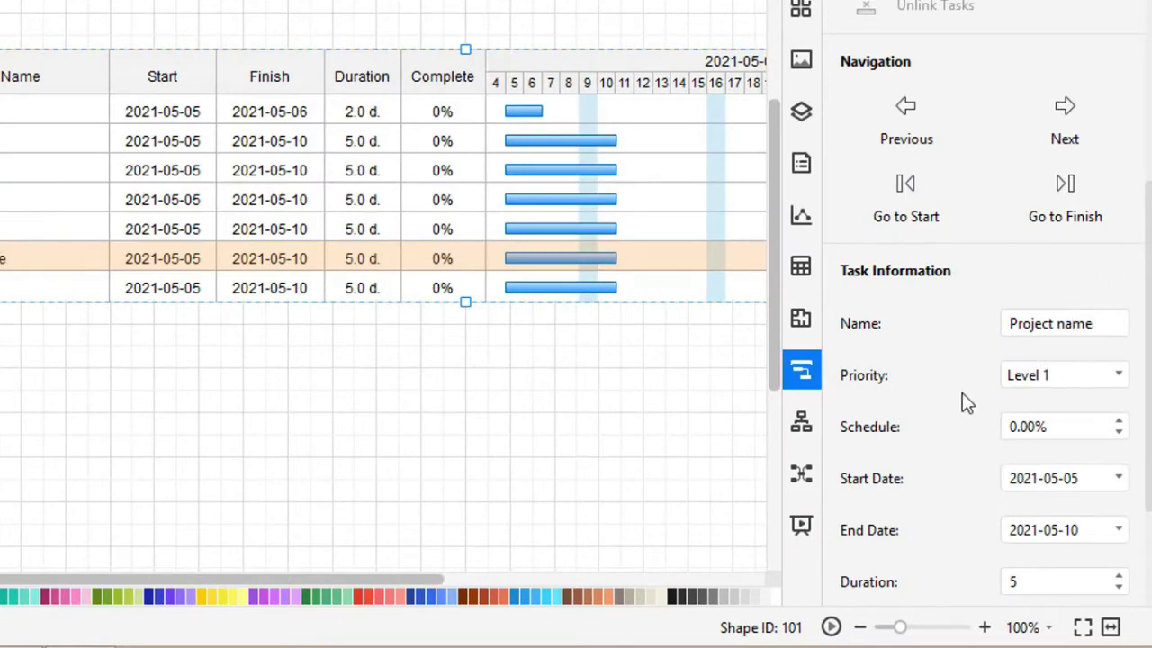
- Mark task 7 as a milestone diamond and collapse the Gantt panel
scroll(963, 393, "down", 3)
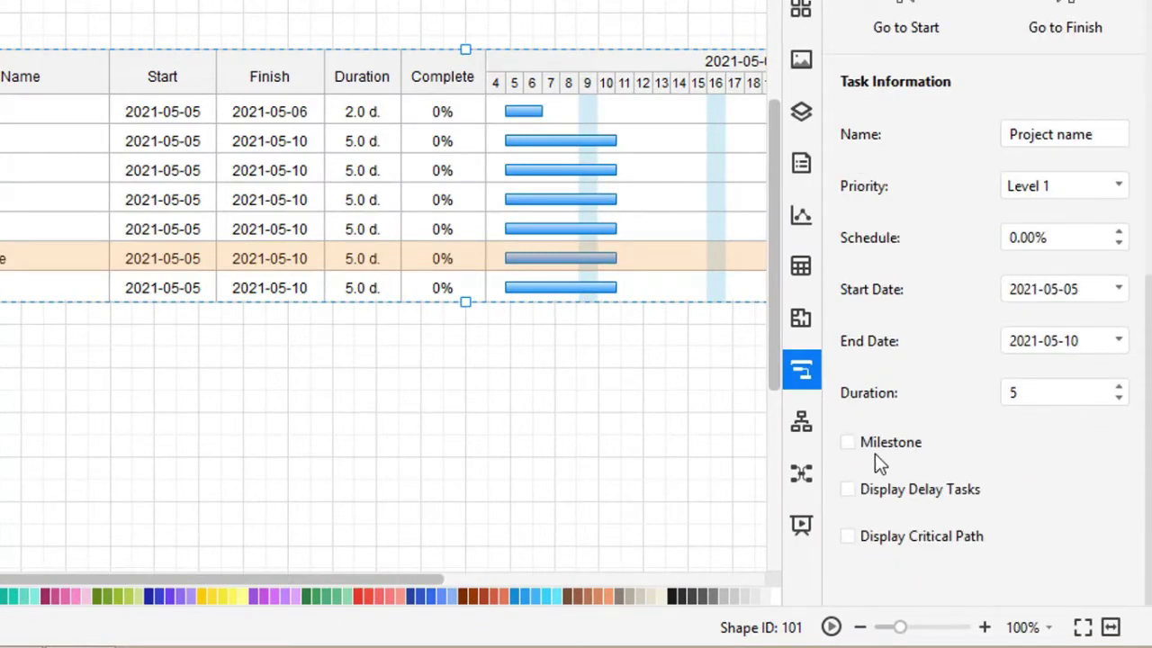
left_click(612, 288)
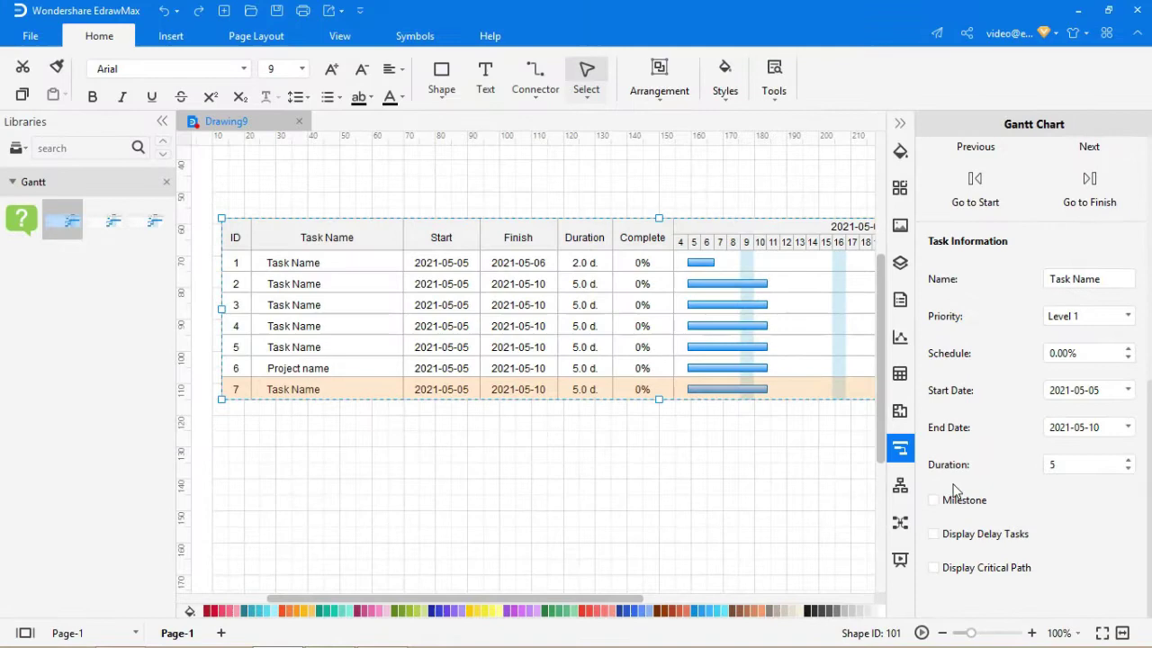
left_click(935, 501)
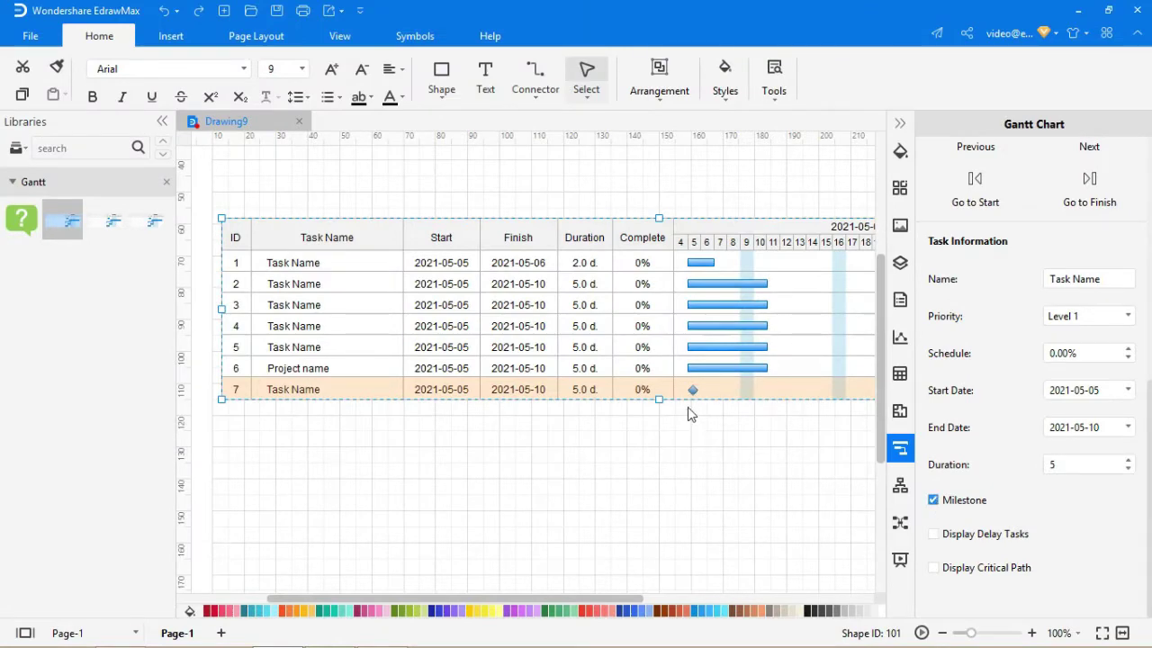
left_click(900, 122)
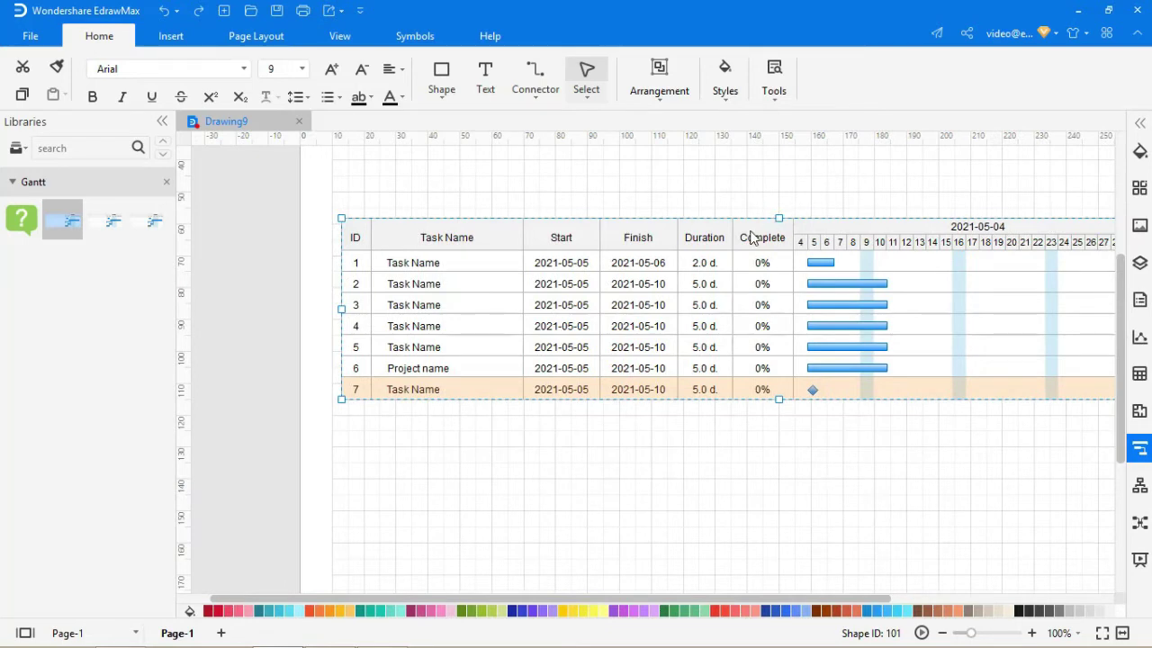
- Insert a Priority column before Complete and give task 1 priority 3
left_click(752, 237)
right_click(752, 237)
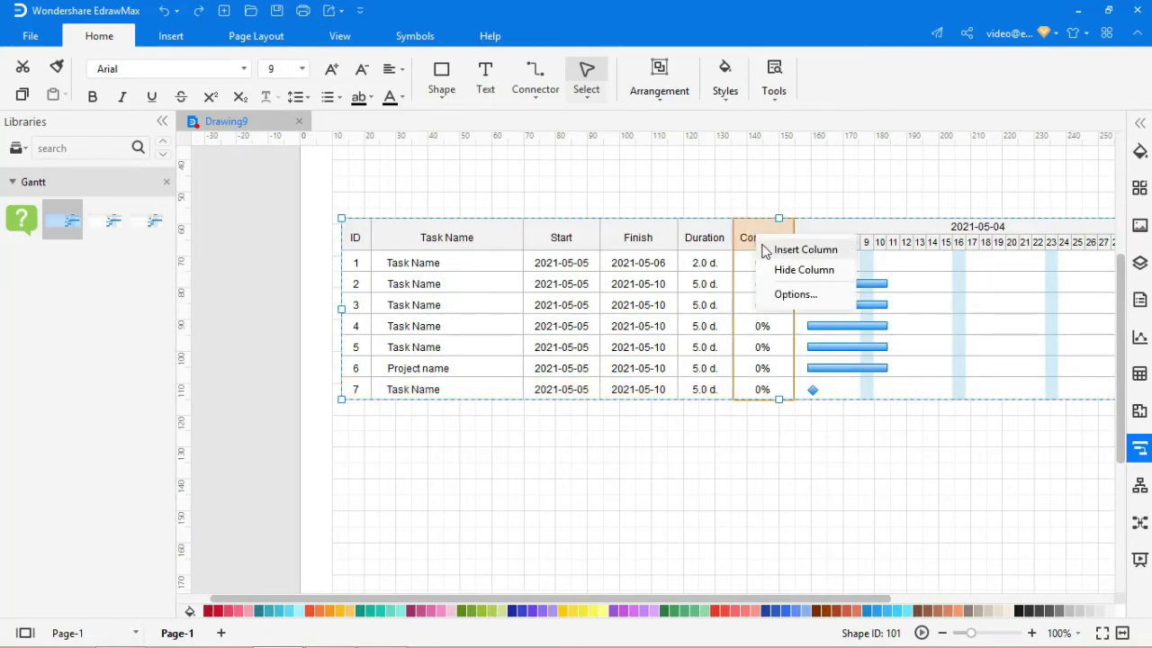
left_click(767, 250)
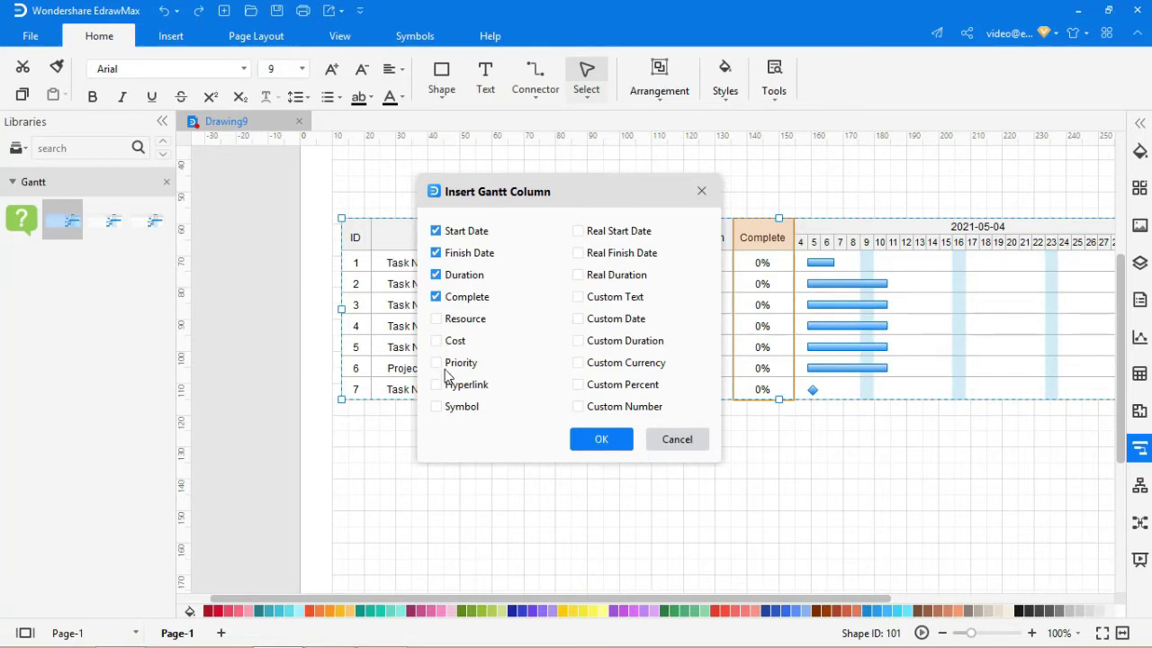
left_click(601, 439)
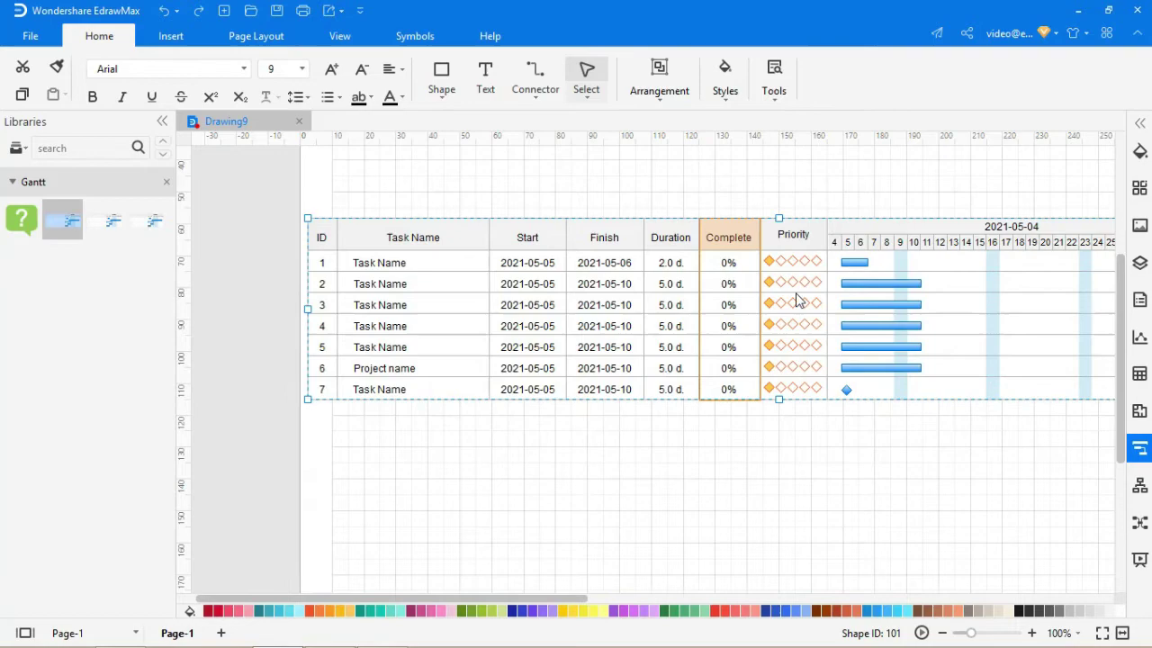
left_click(780, 261)
left_click(817, 441)
left_click(862, 277)
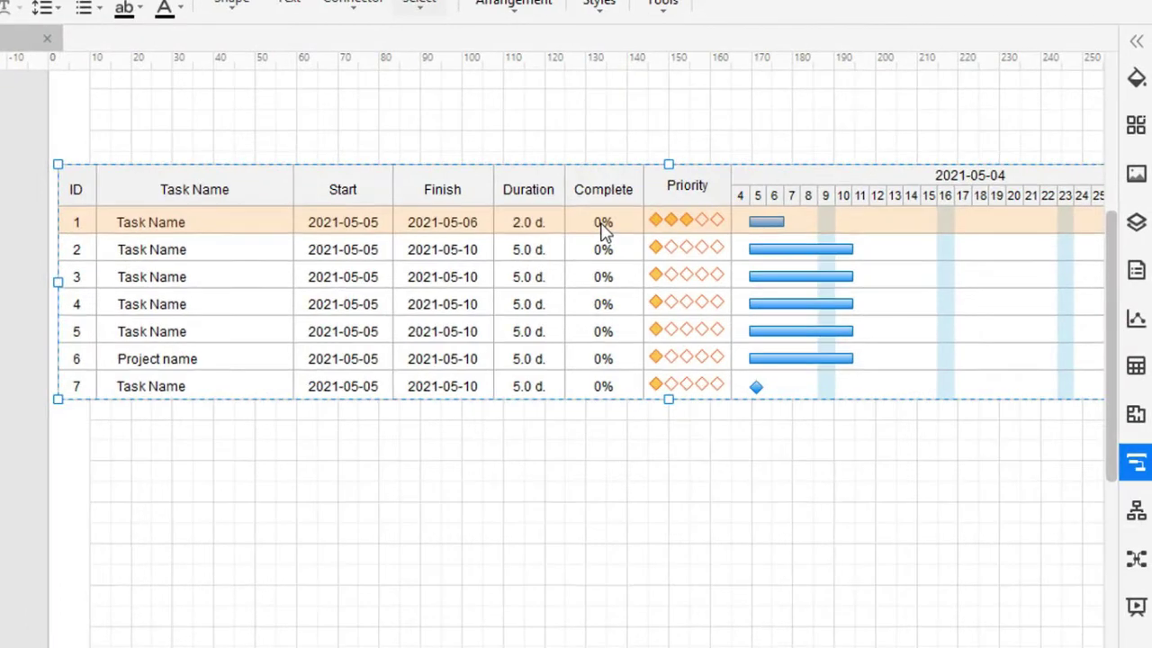
- Set task 1 to 50% and task 3 to 65% complete, starting task 5's edit
double_click(650, 239)
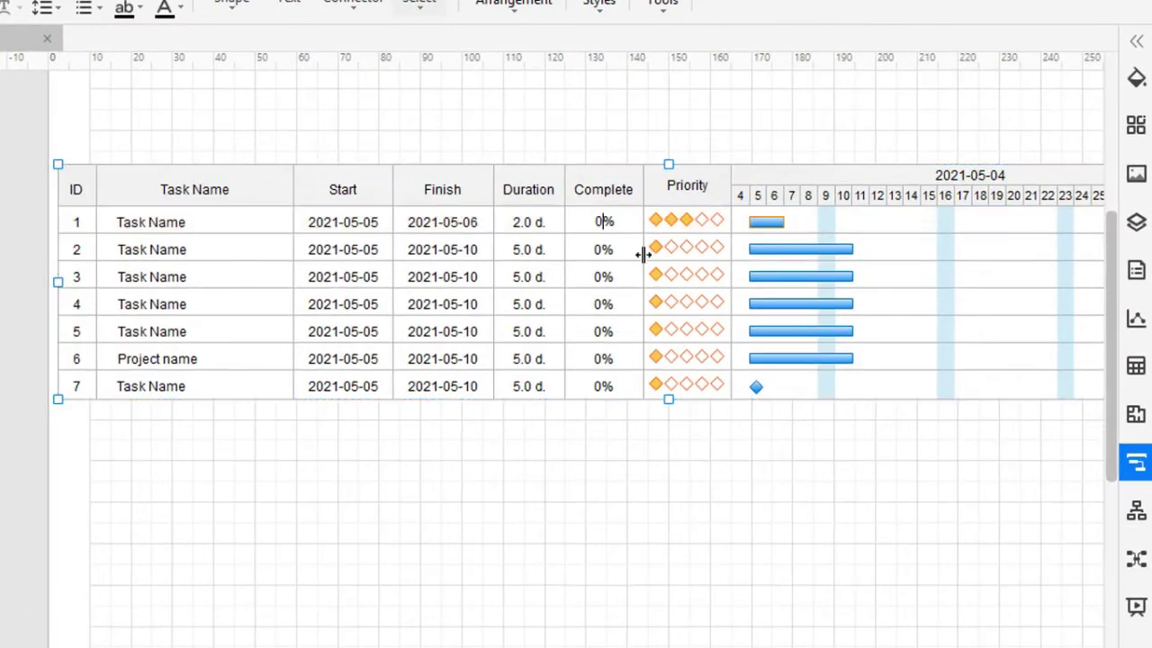
type("50")
double_click(604, 277)
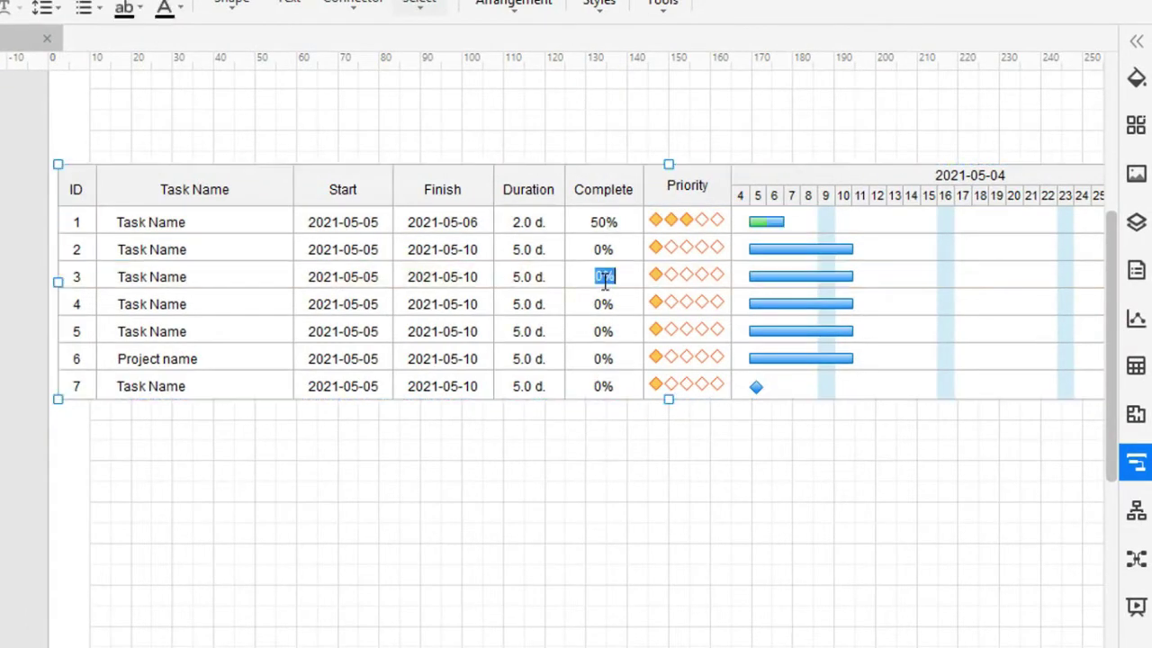
left_click(604, 277)
type("65")
key("Return")
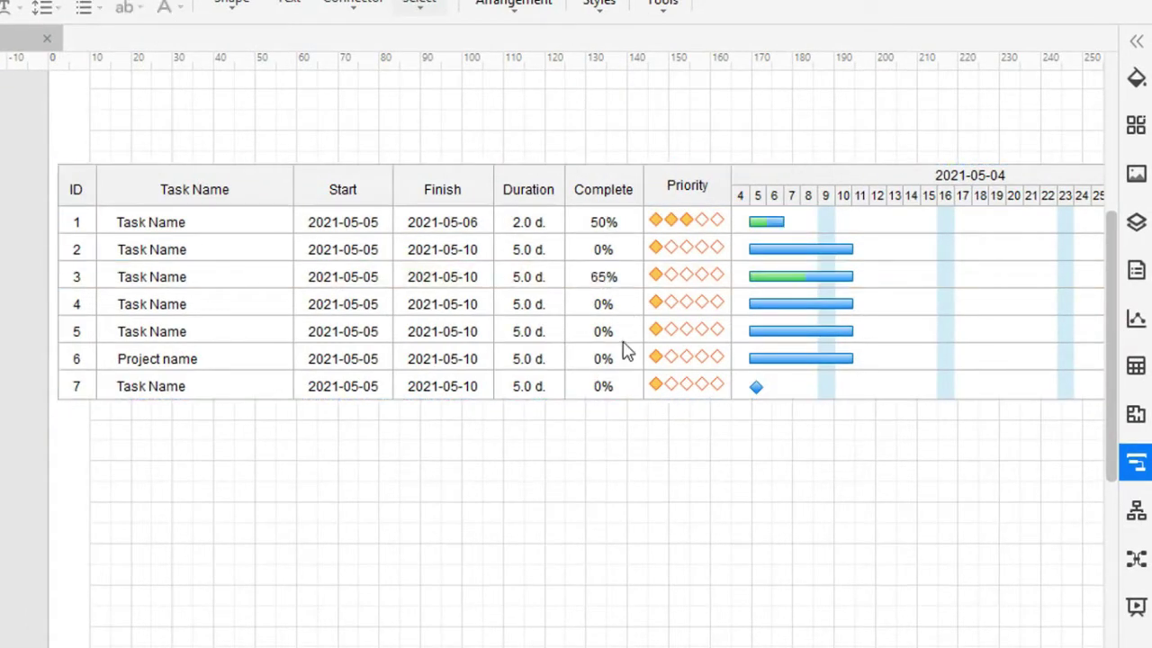
double_click(604, 331)
- Set task 5 to 100% and add a bold, enlarged 'GANTT CHART' title above the table
type("100")
left_click(768, 535)
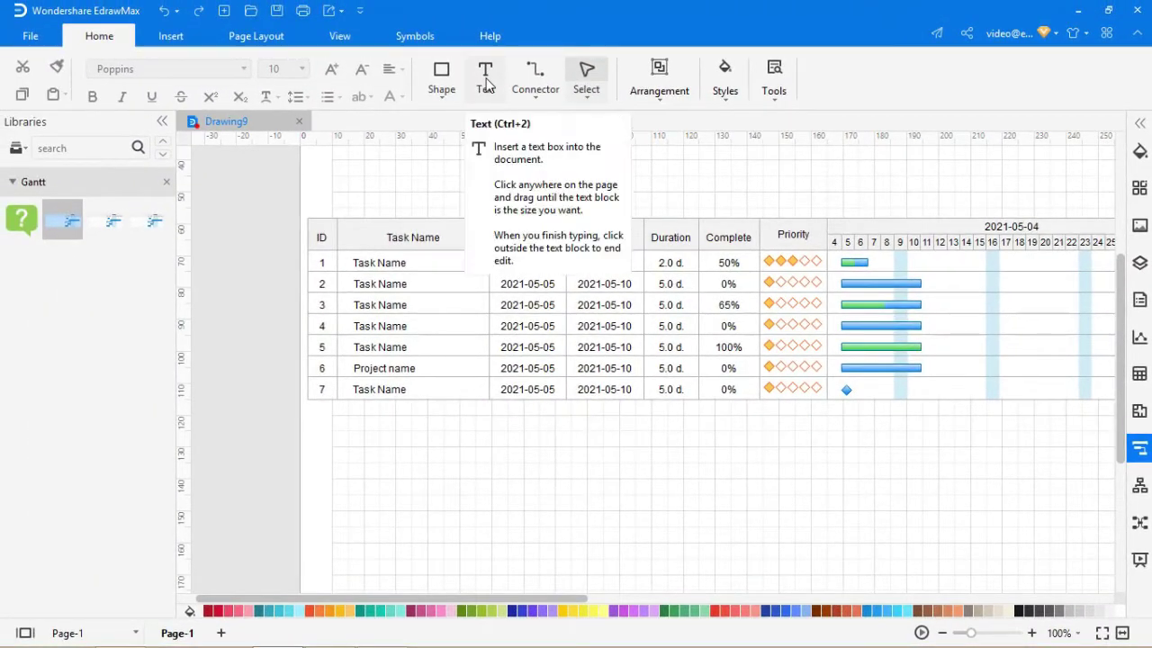
left_click(486, 79)
left_click_drag(635, 159, 1060, 208)
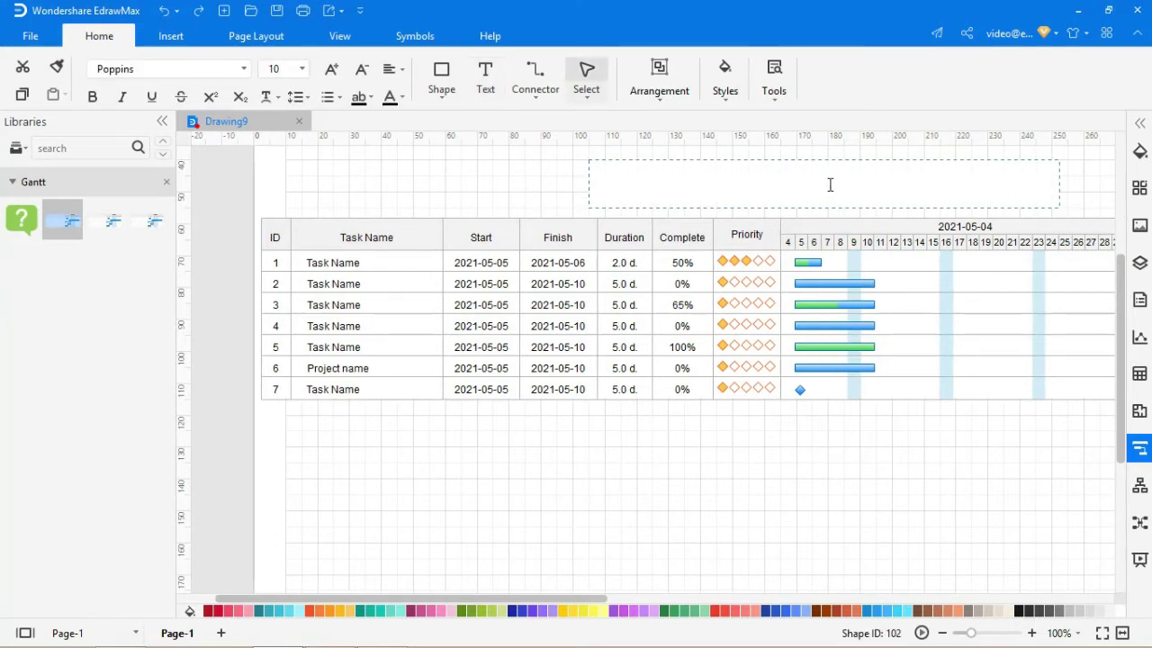
type("GANTT CHART")
key("ctrl+a")
left_click(91, 96)
left_click(332, 68)
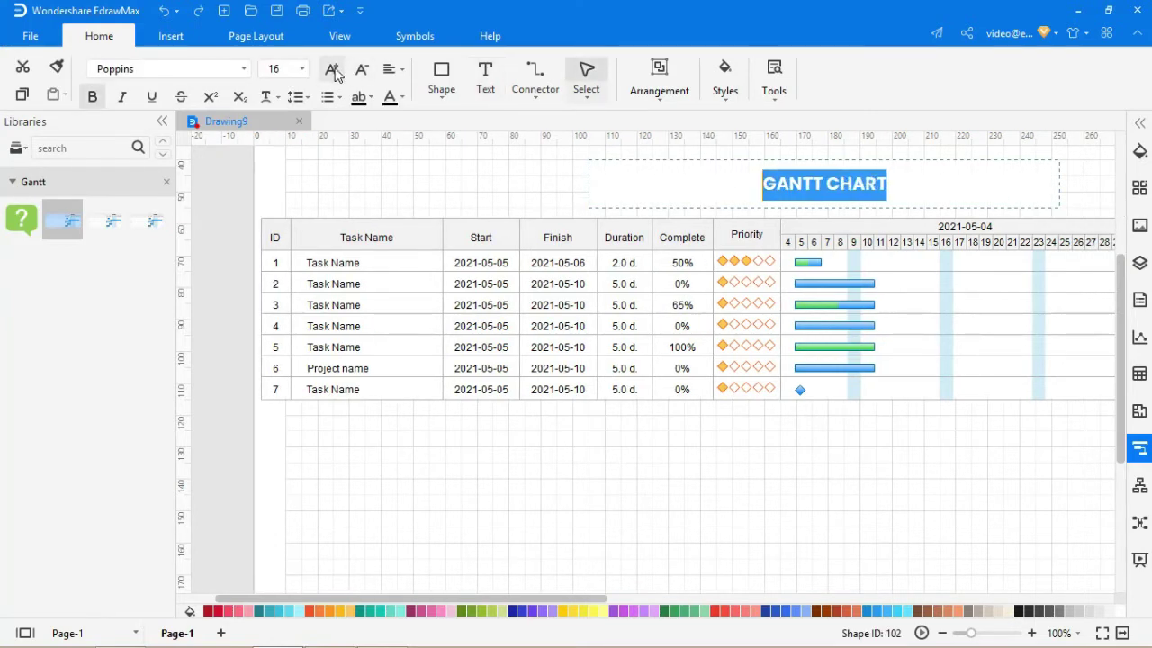
left_click(332, 69)
left_click(391, 376)
- Shift and narrow the Gantt table, then centre the title above it
left_click(281, 334)
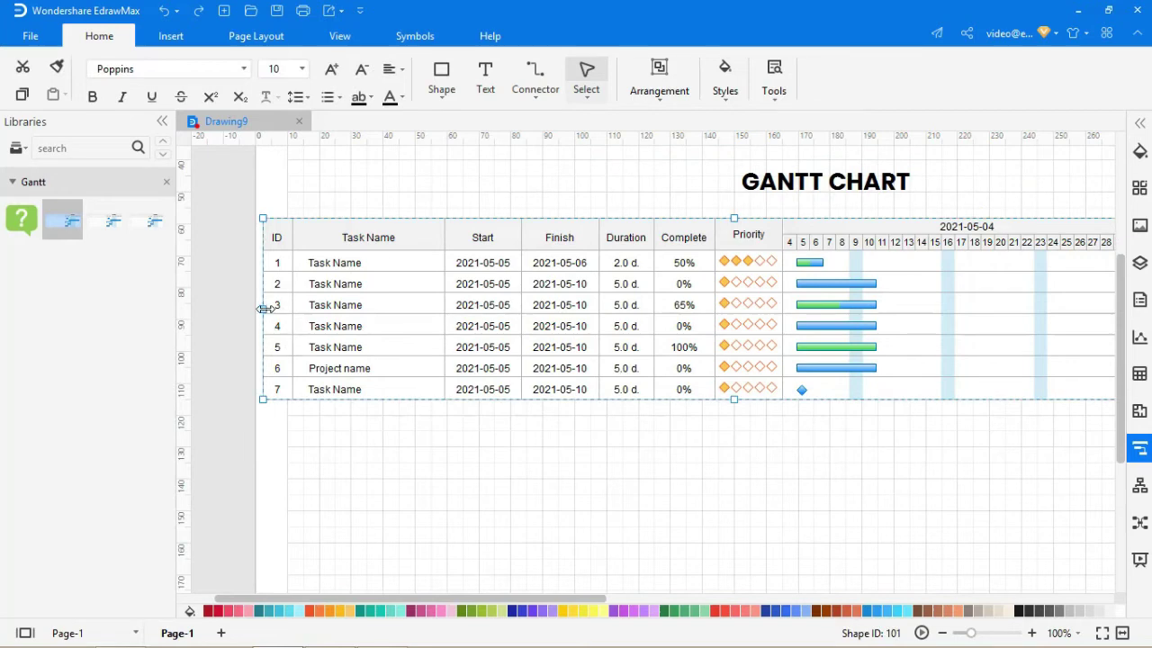
left_click_drag(265, 307, 321, 307)
left_click_drag(529, 601, 603, 601)
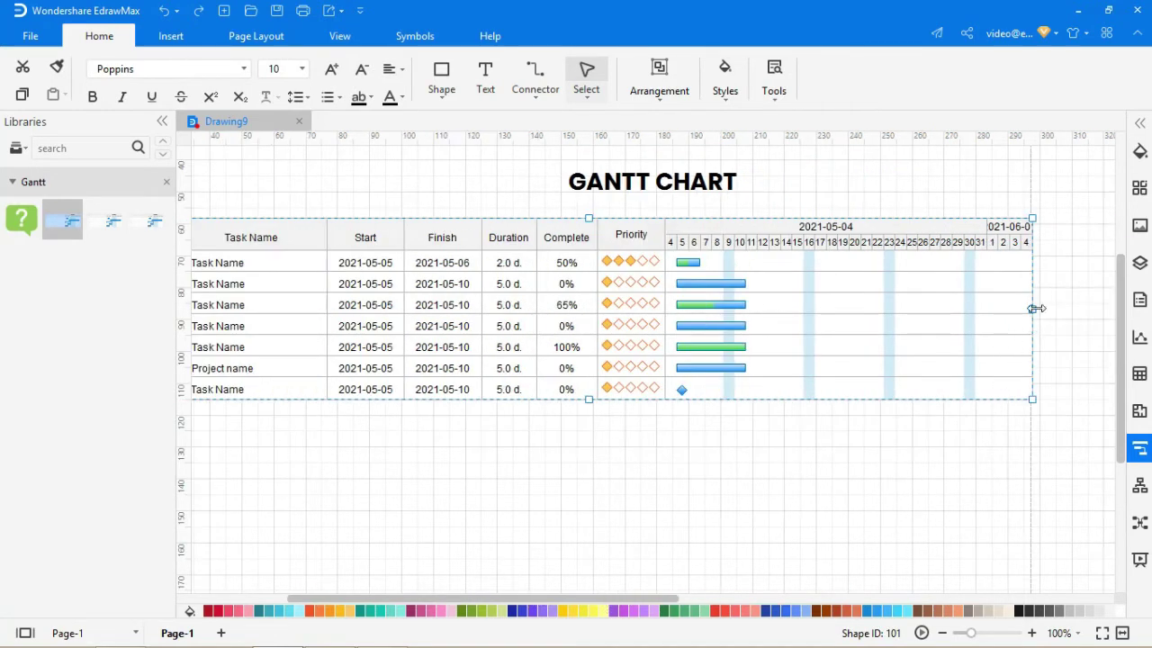
left_click_drag(1037, 308, 992, 309)
left_click_drag(740, 597, 679, 598)
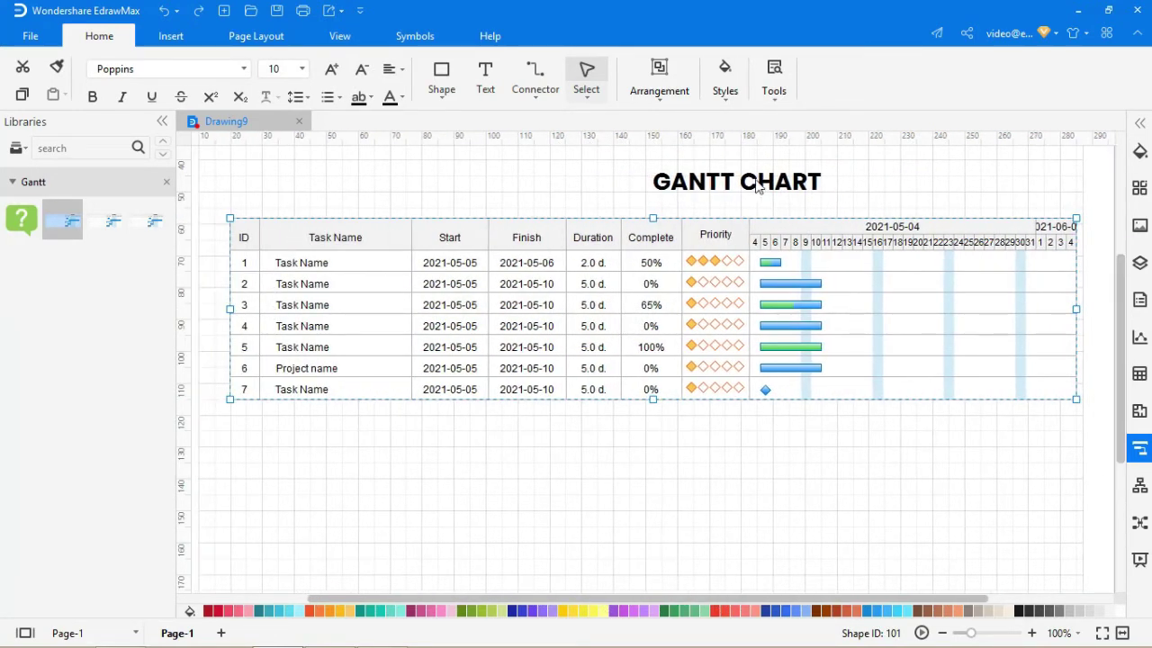
left_click_drag(722, 210, 647, 217)
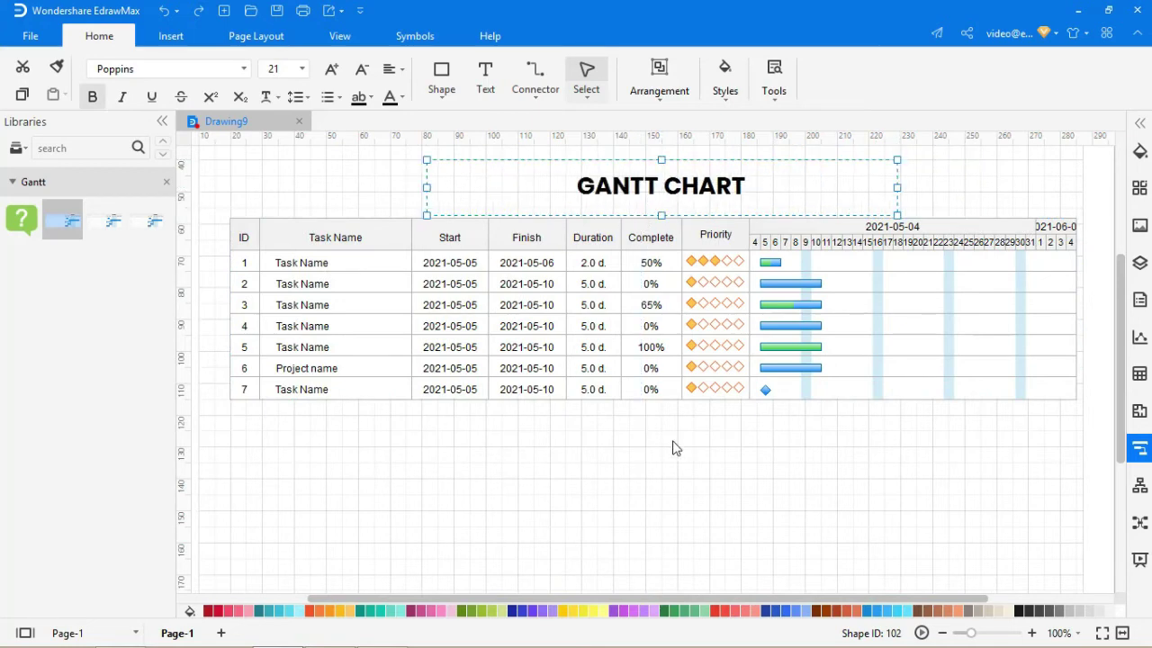
- Turn off Gridlines in the View tab and present from the current page
left_click(670, 454)
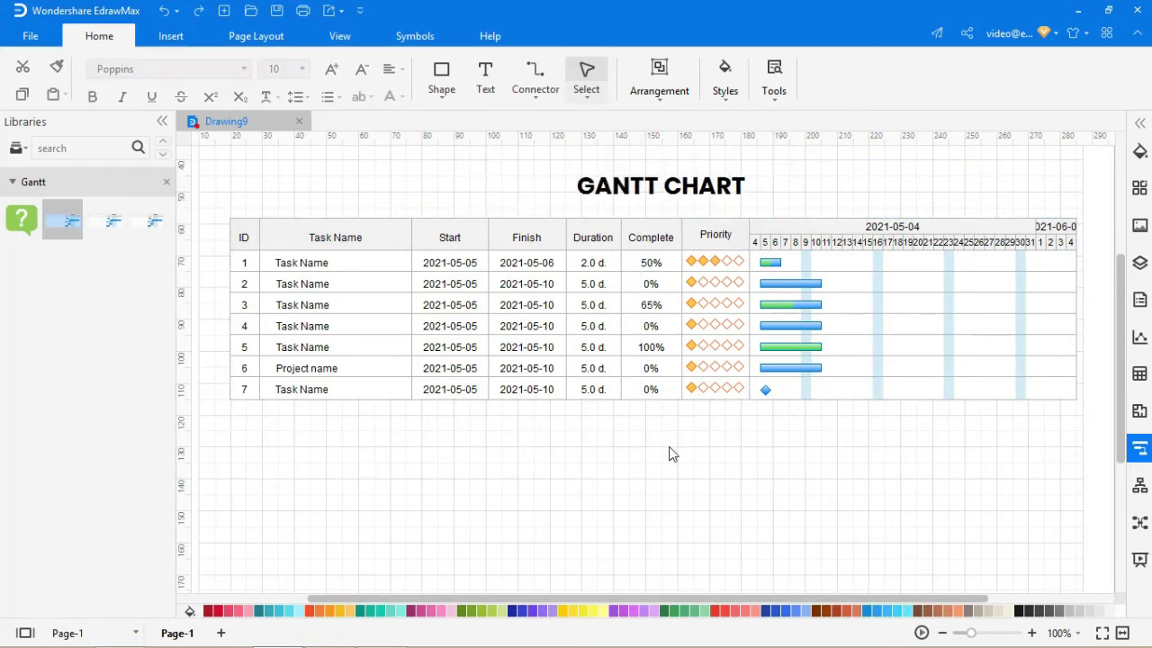
left_click(339, 36)
left_click(295, 95)
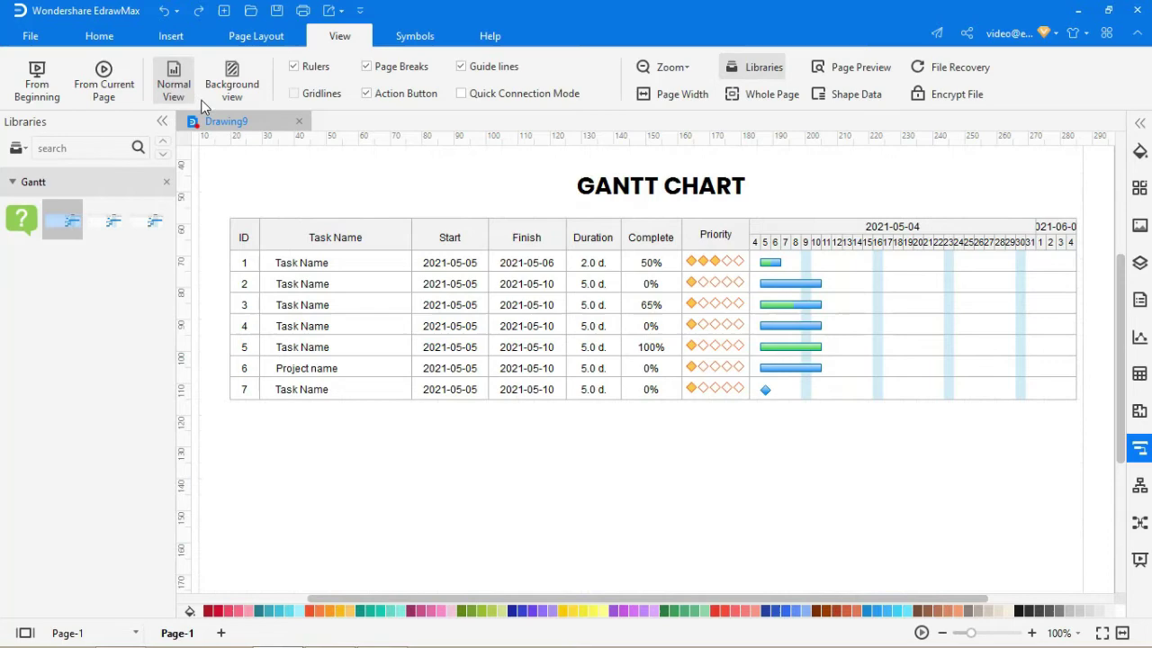
left_click(103, 84)
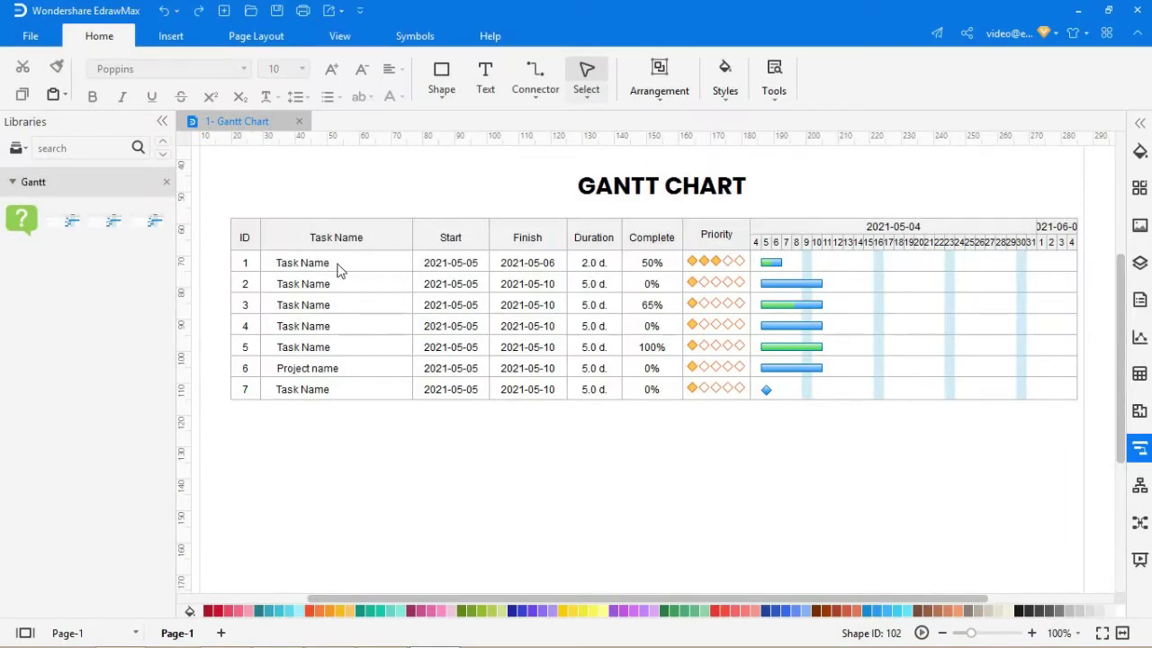
- Open the Gantt chart Options from task 1's context menu, keeping Day units and start date
left_click(339, 270)
right_click(339, 265)
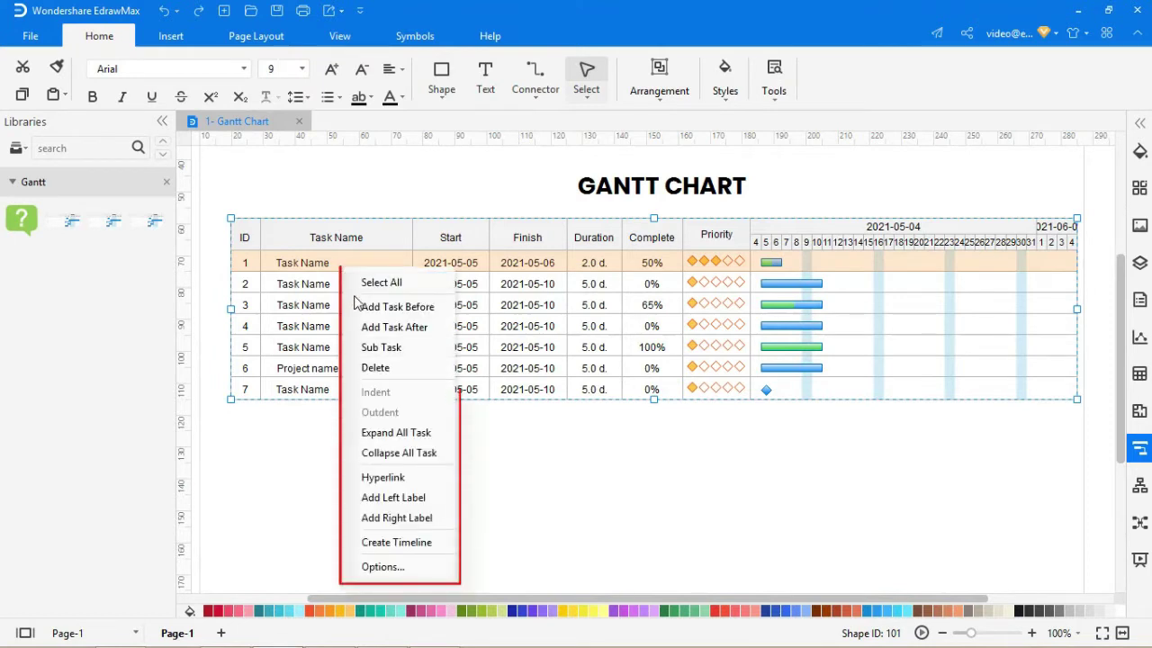
left_click(371, 566)
left_click(423, 233)
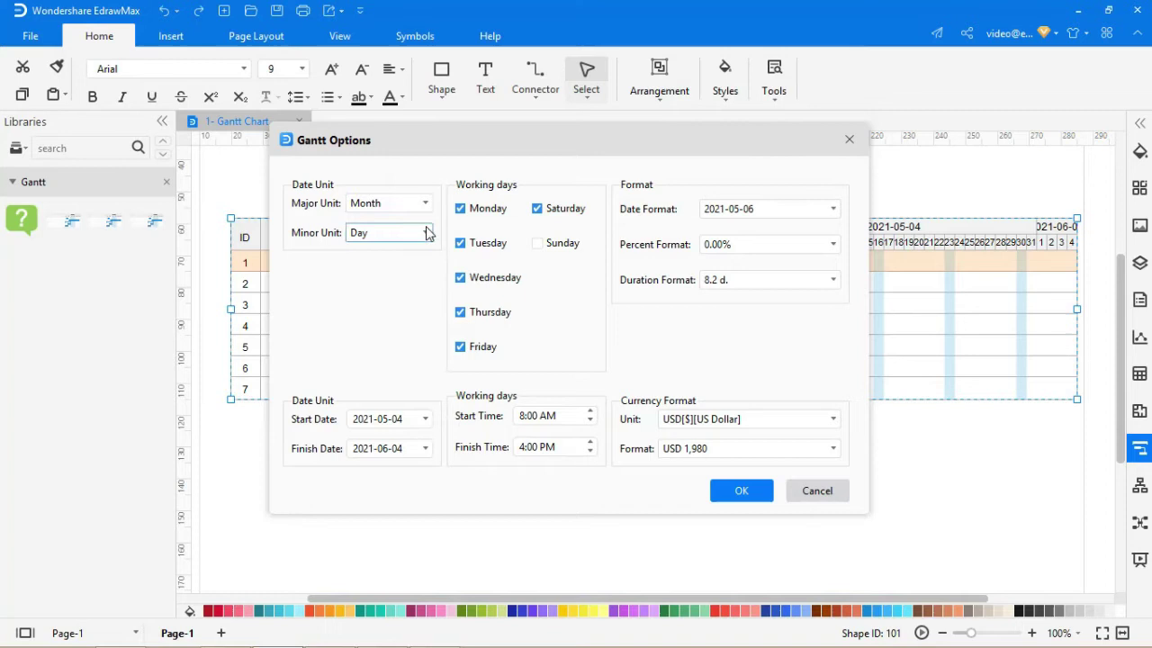
left_click(415, 295)
left_click(425, 419)
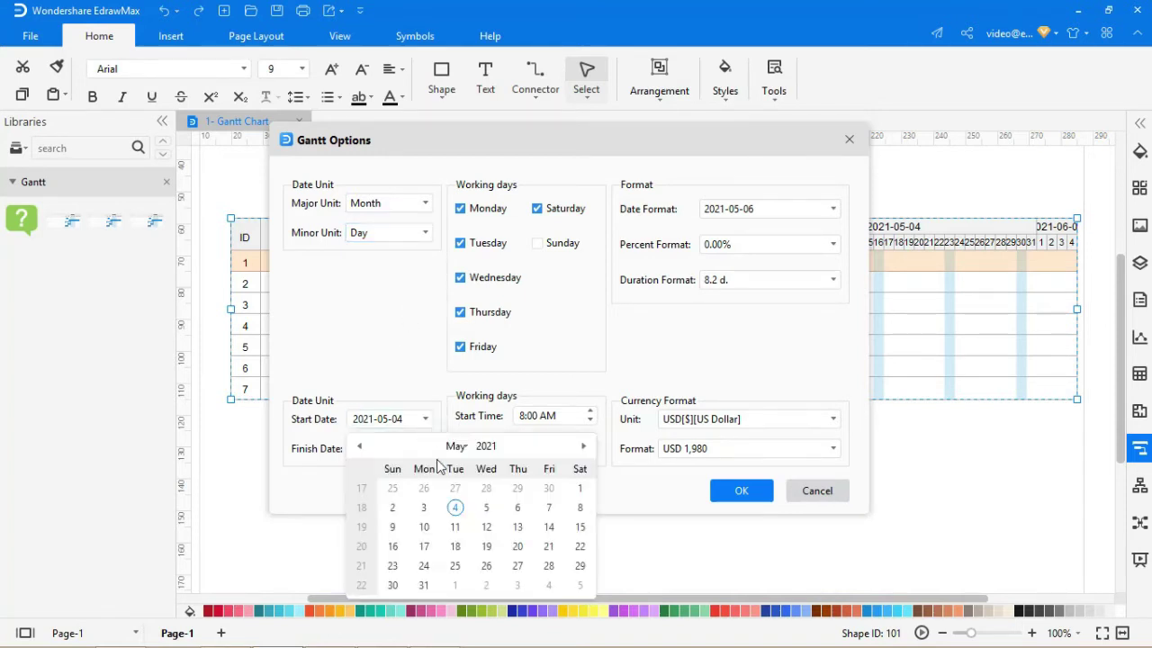
left_click(454, 513)
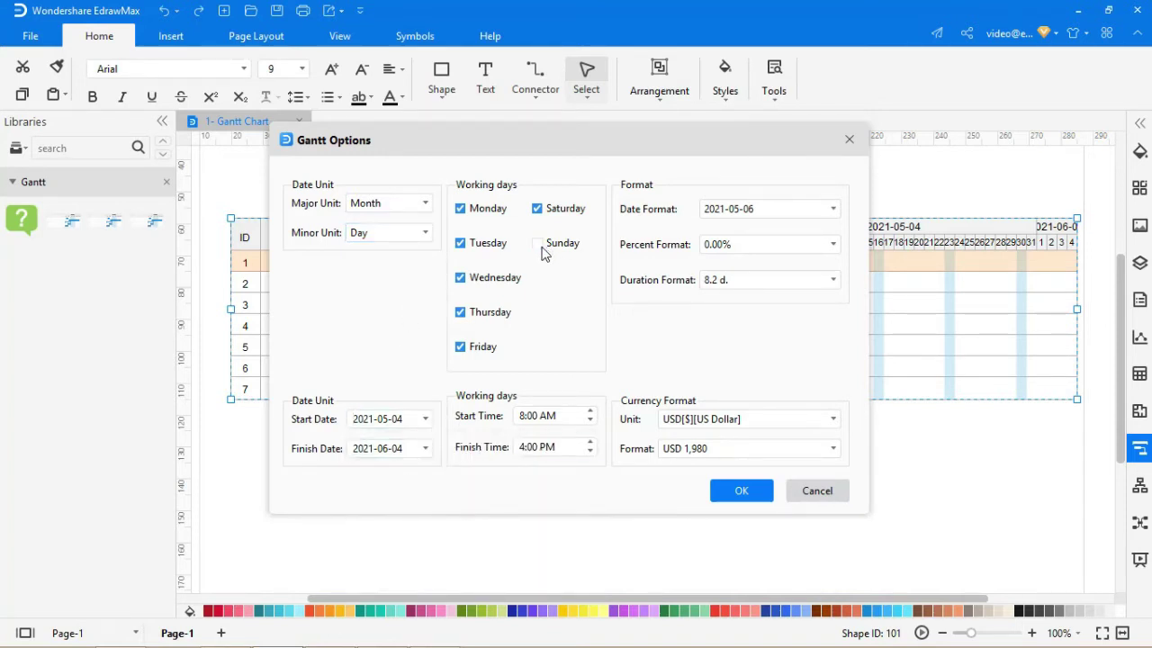
- Set working hours to 10:00 AM–6:00 PM, keep yyyy-mm-dd dates, and apply
left_click(589, 411)
left_click(589, 411)
key("Tab")
left_click(832, 209)
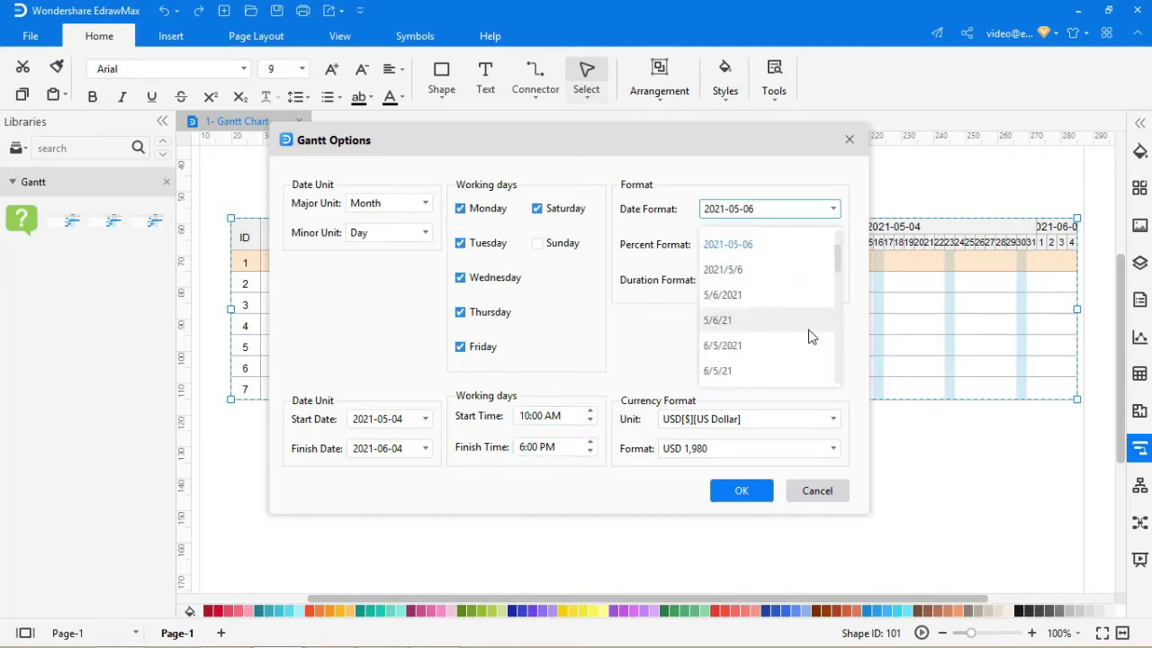
scroll(810, 332, "up", 2)
left_click(817, 323)
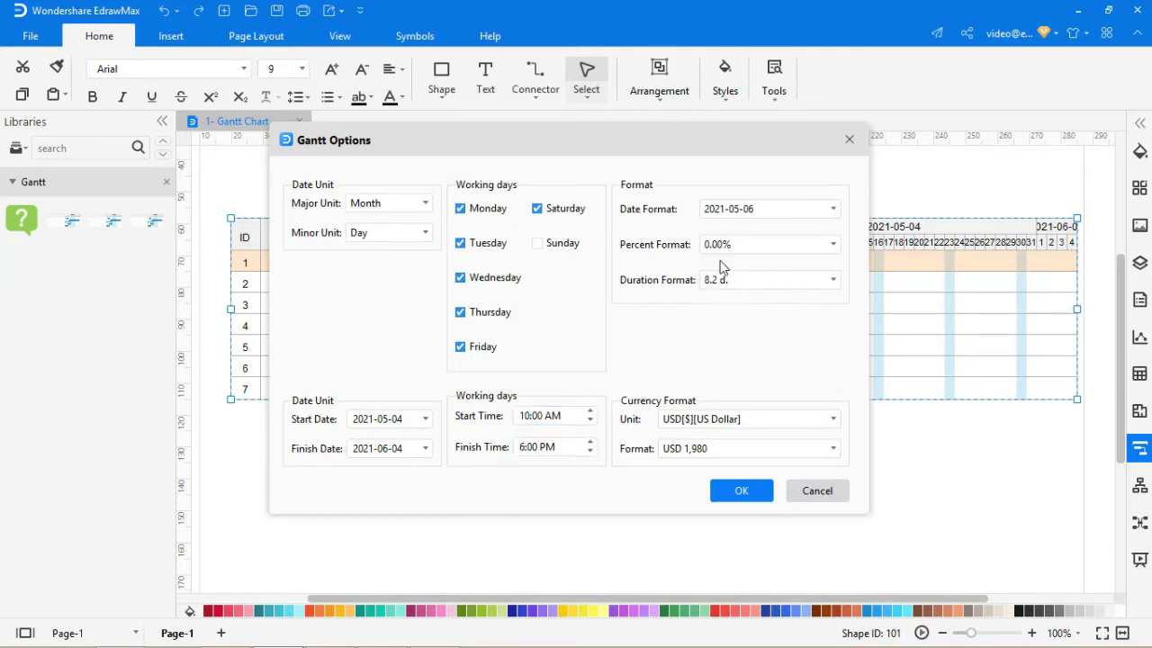
left_click(738, 492)
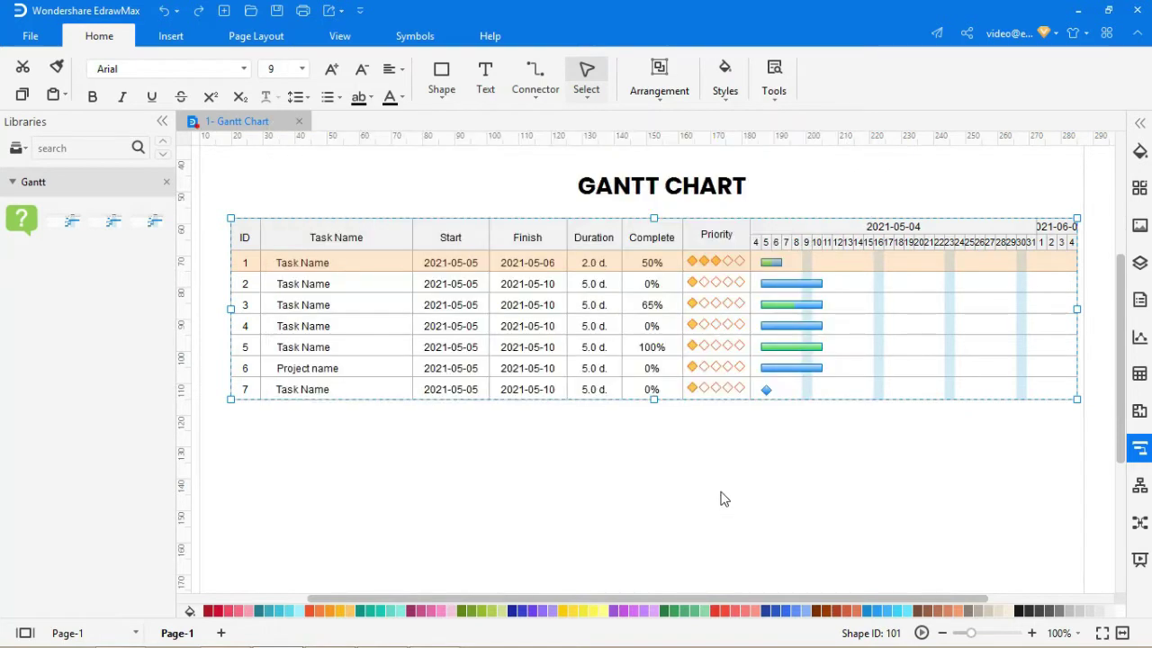
- Rename task 1 'Project Name' and extend tasks 1, 4, 3, 6 to 05-17, 05-19, 05-14, 05-18
double_click(356, 265)
type("Proje")
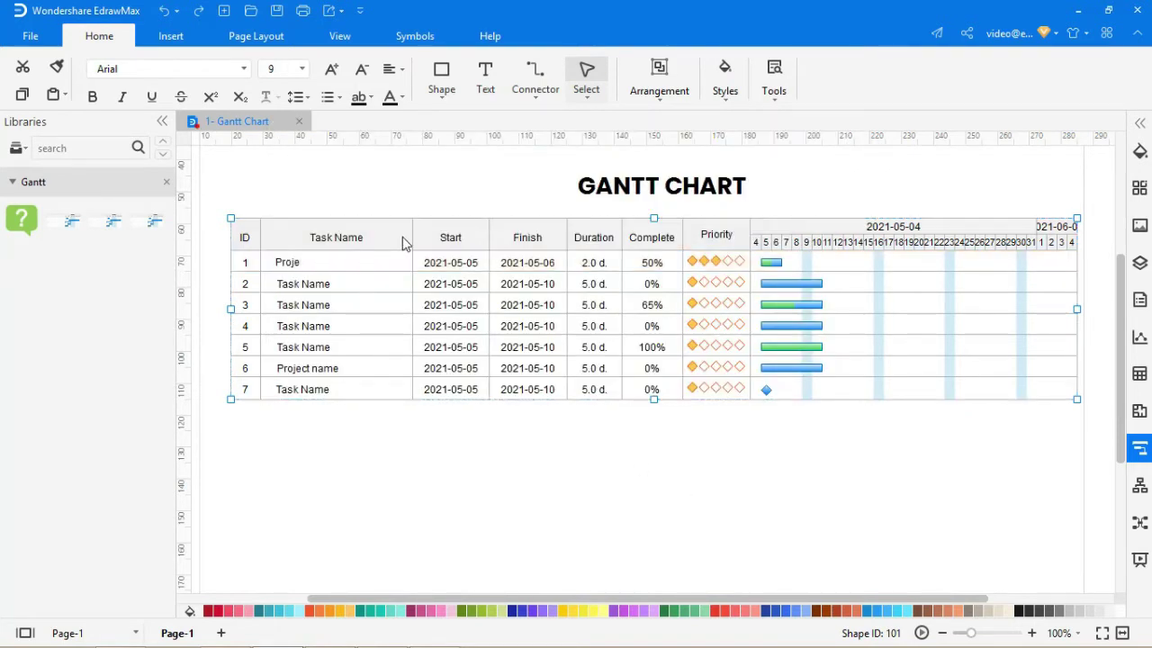
type("ct Name")
key("Escape")
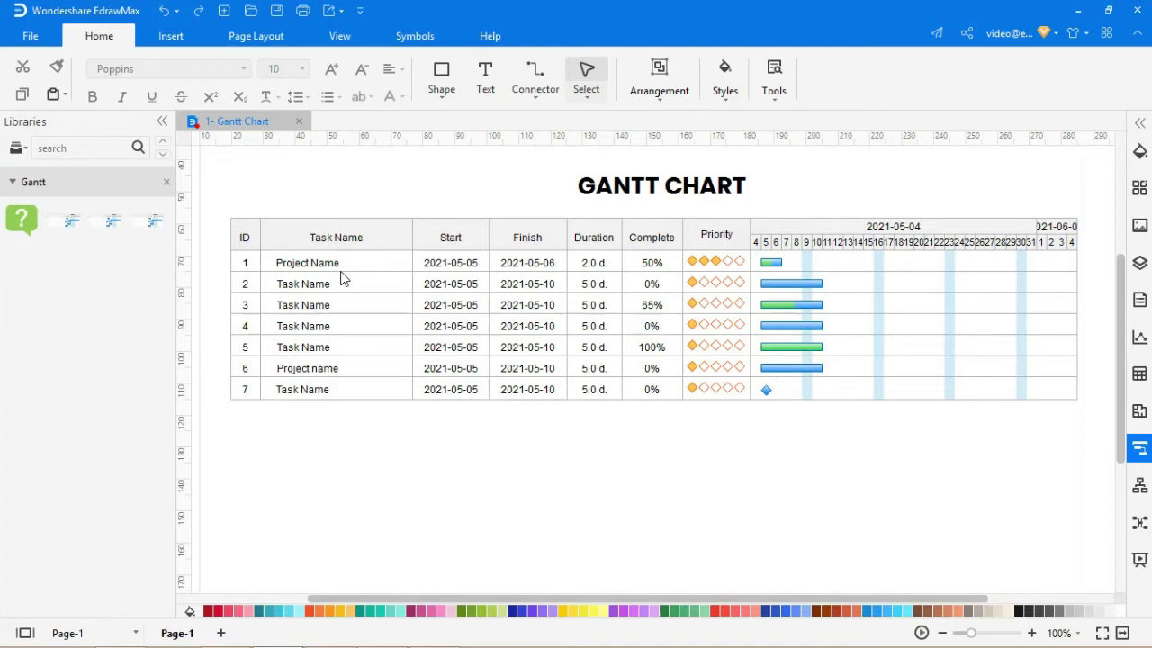
left_click_drag(782, 262, 895, 262)
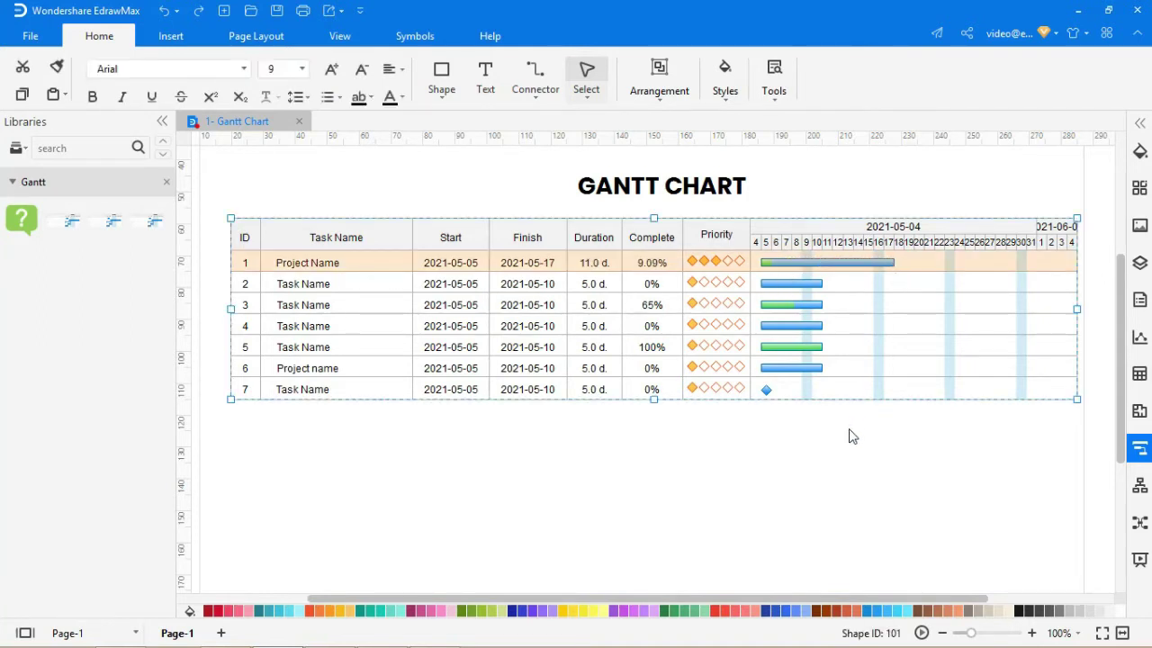
left_click_drag(822, 326, 915, 325)
left_click_drag(821, 305, 859, 305)
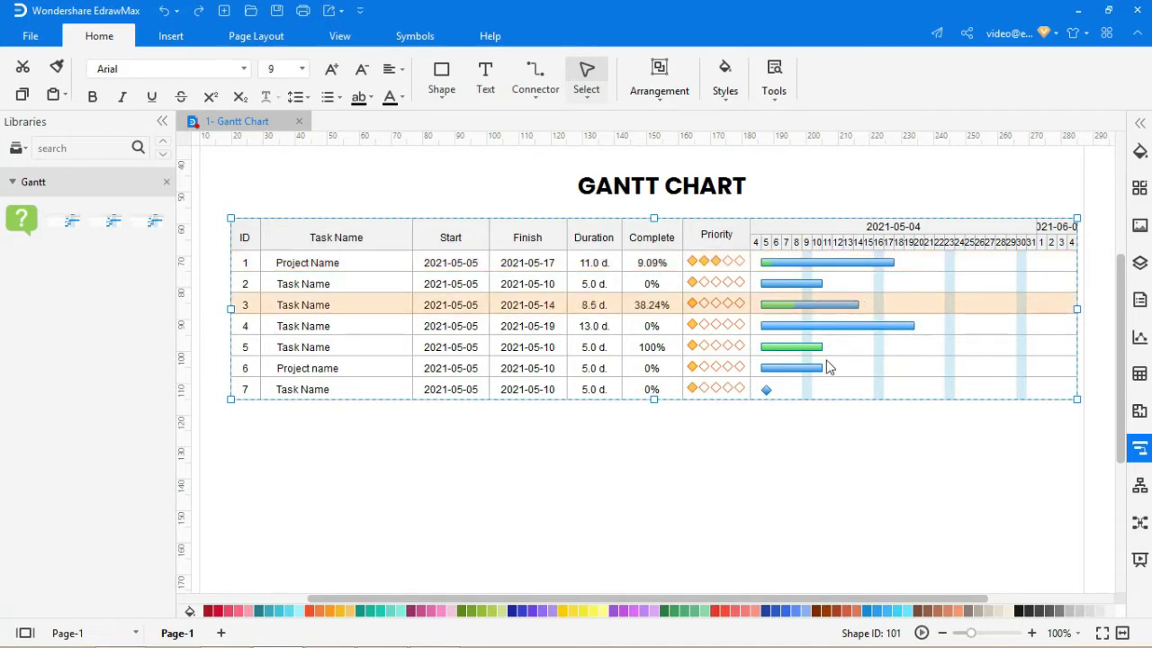
left_click_drag(822, 367, 904, 367)
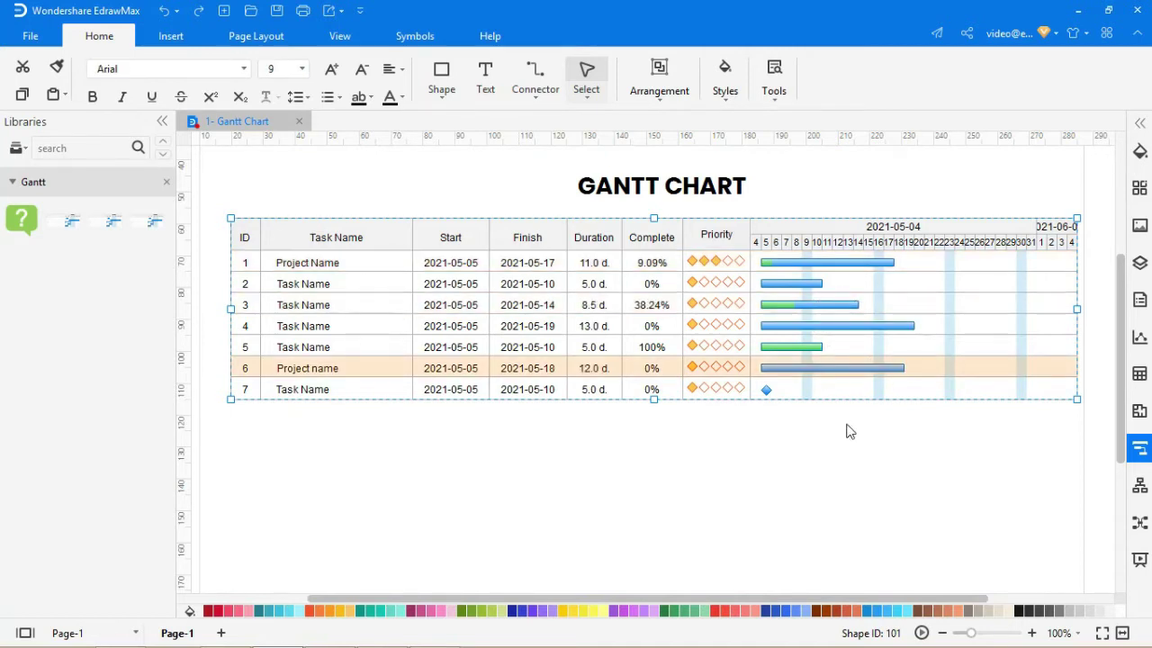
- Drag the progress bars to raise task 3 to 64.71% and task 1 to 68.18%
left_click(848, 432)
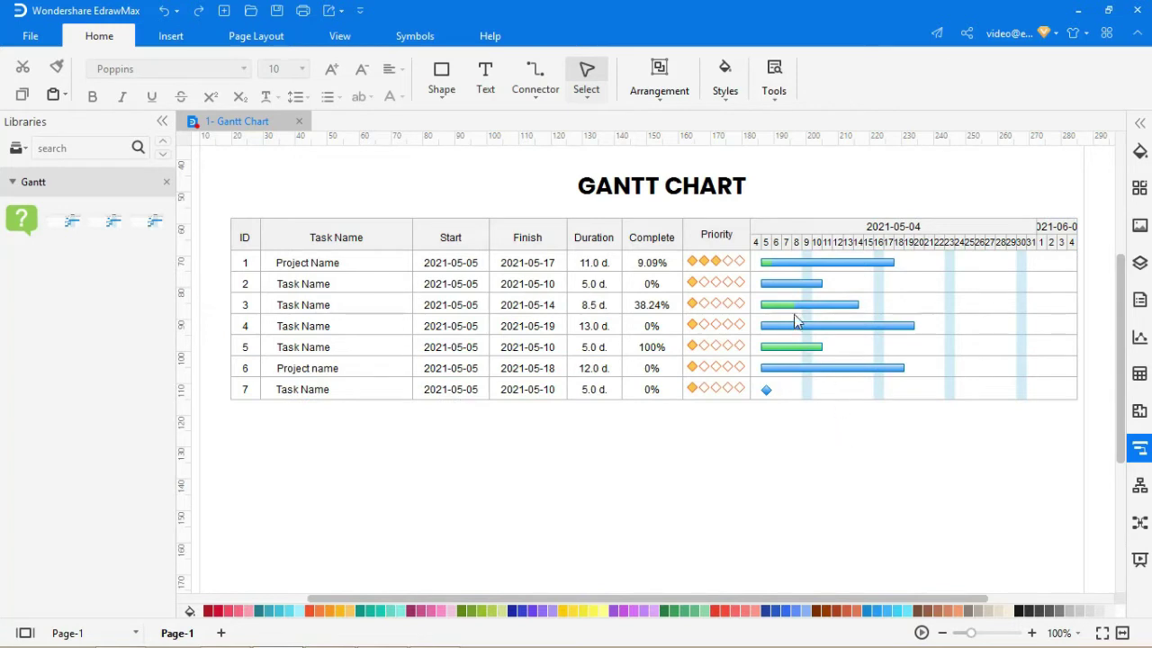
left_click(653, 237)
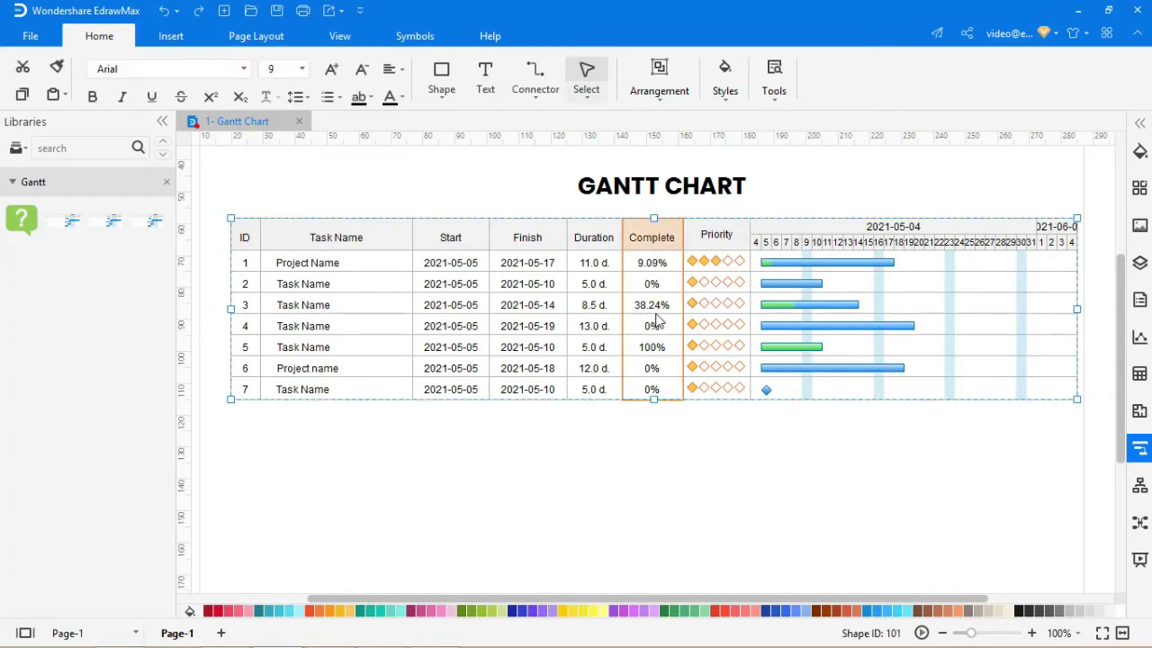
left_click_drag(792, 306, 830, 312)
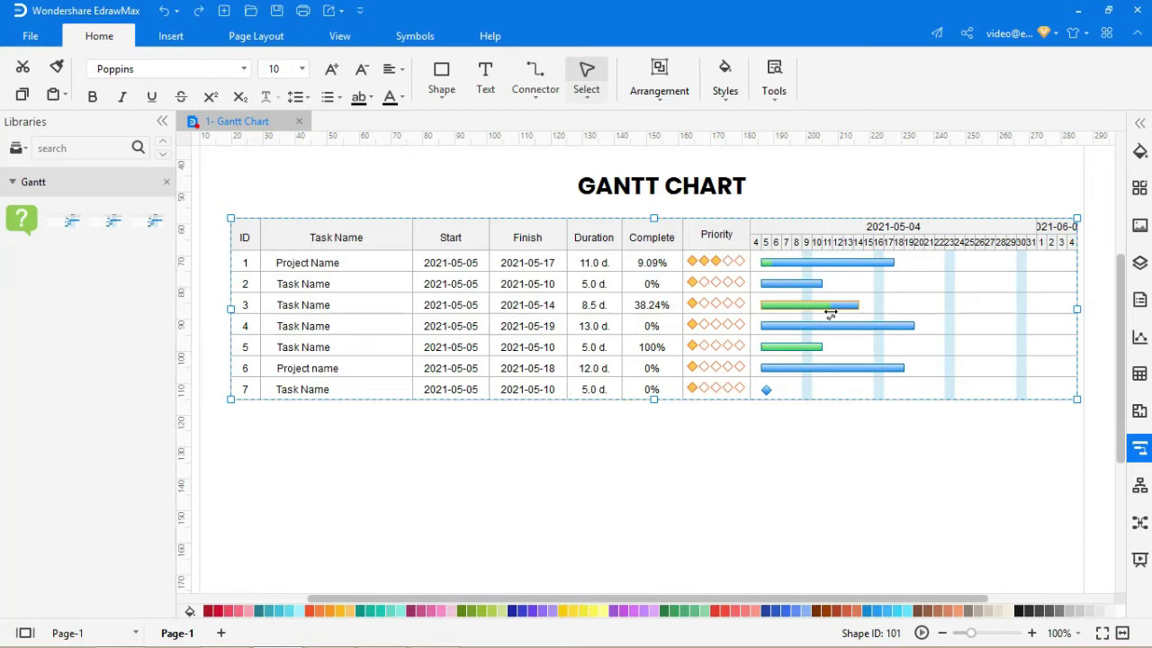
left_click(668, 264)
left_click_drag(774, 266, 846, 267)
left_click(799, 421)
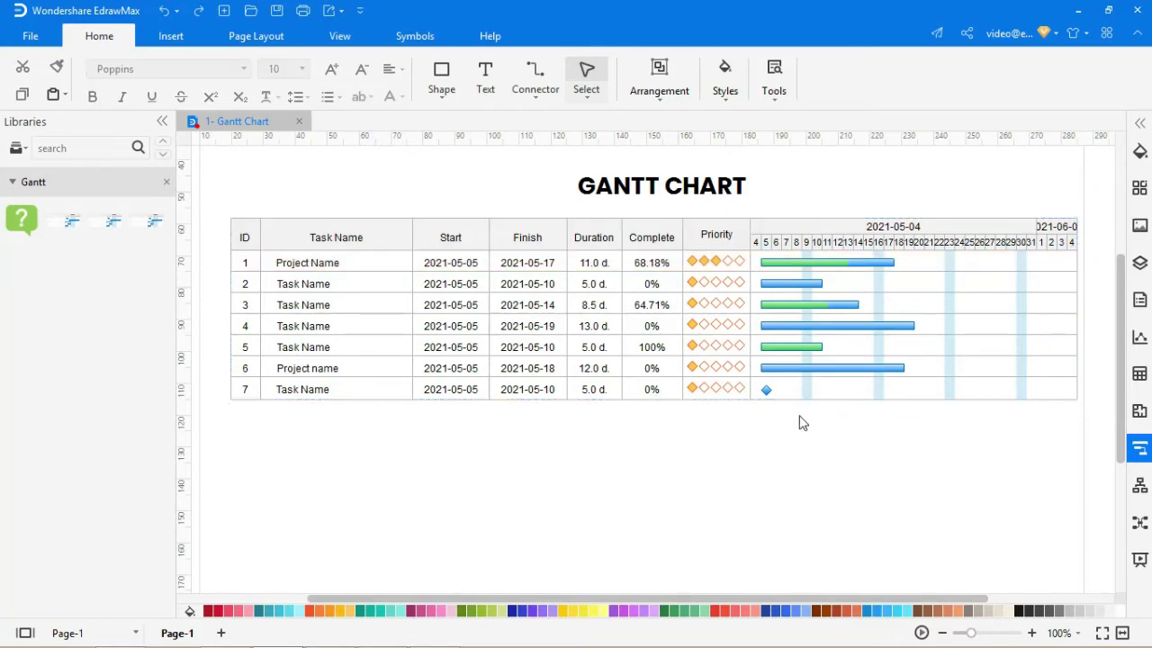
- Add a subtask under task 7, then delete task 7 along with it
left_click(250, 392)
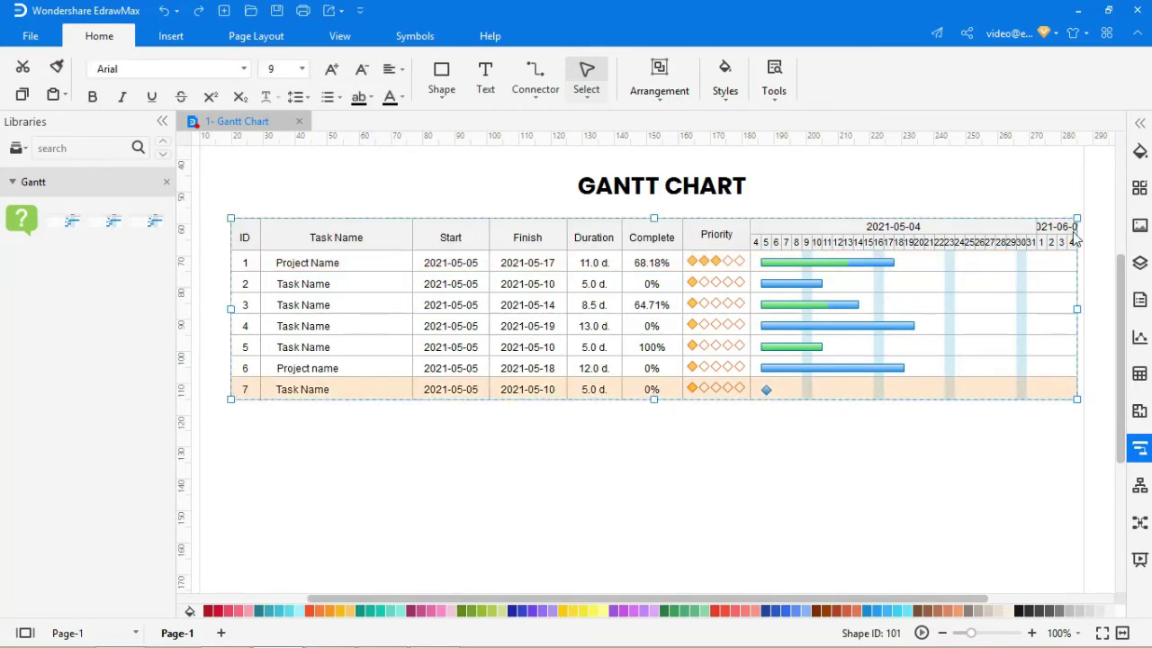
left_click(1141, 123)
left_click_drag(673, 599, 643, 600)
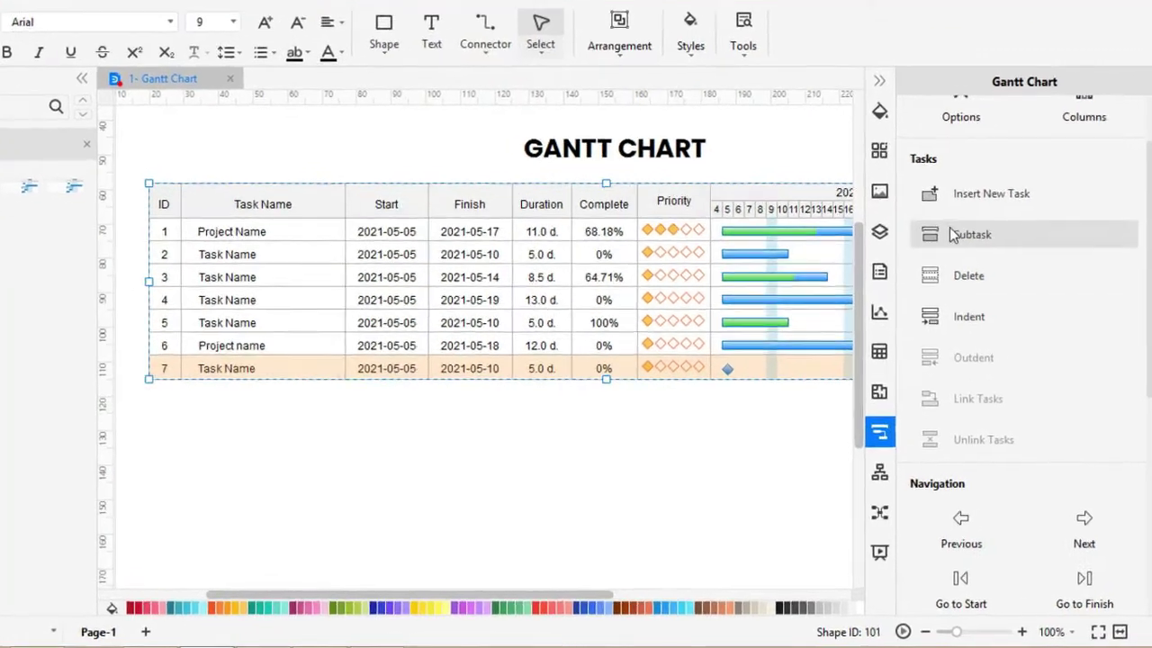
left_click(967, 266)
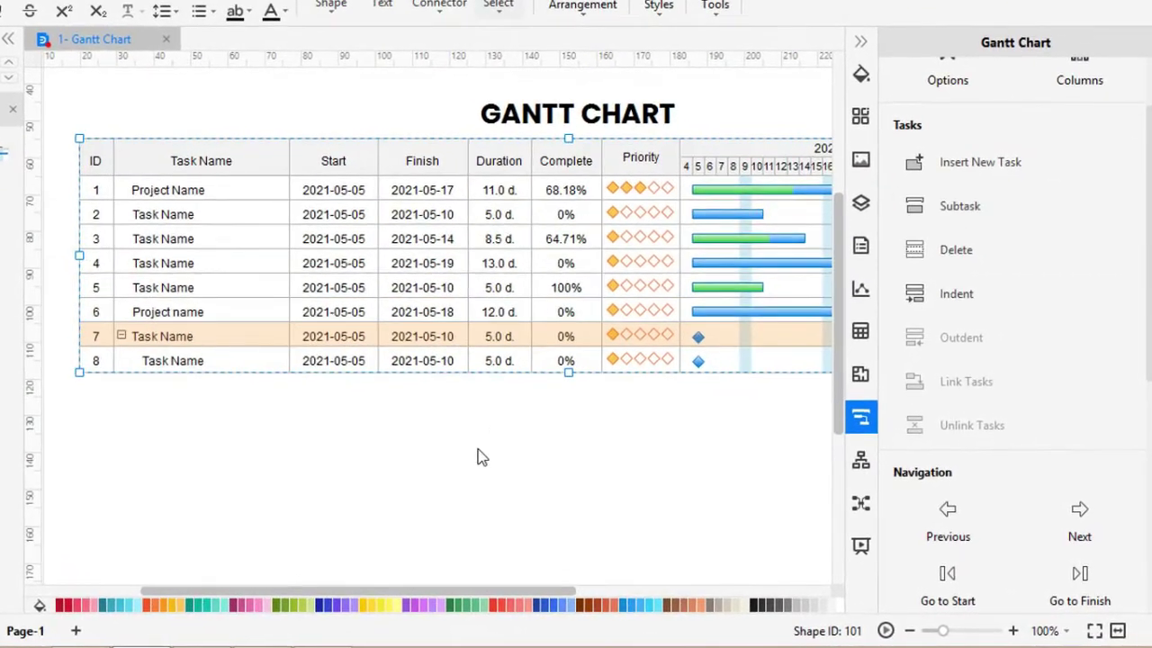
left_click(487, 461)
left_click(258, 342)
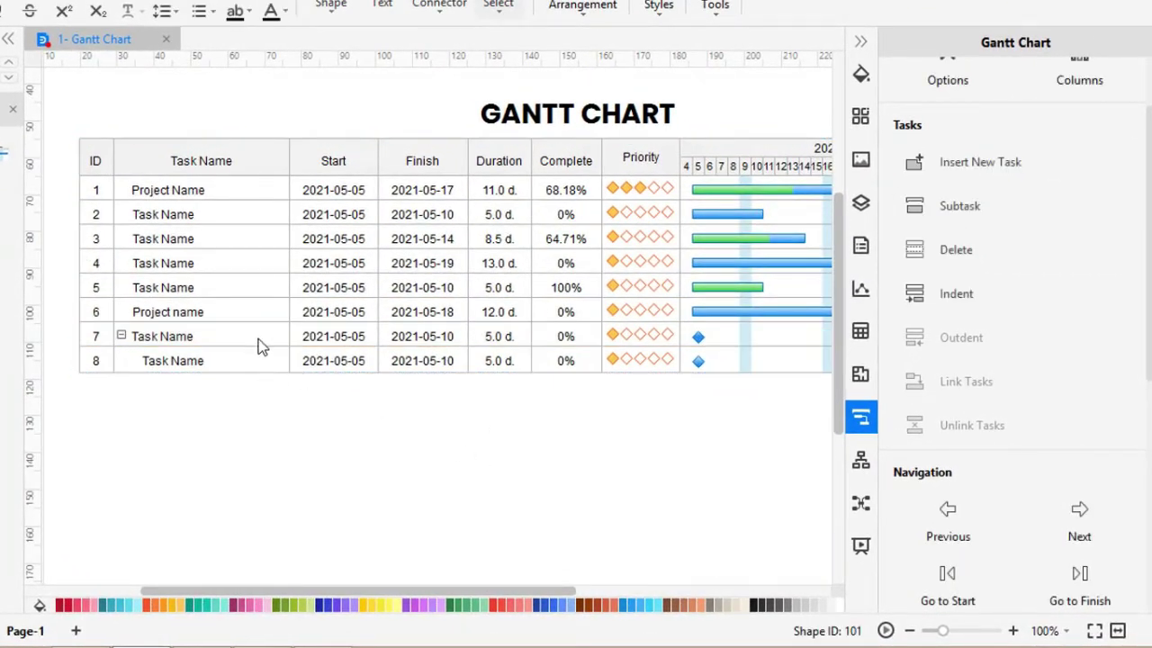
left_click(951, 257)
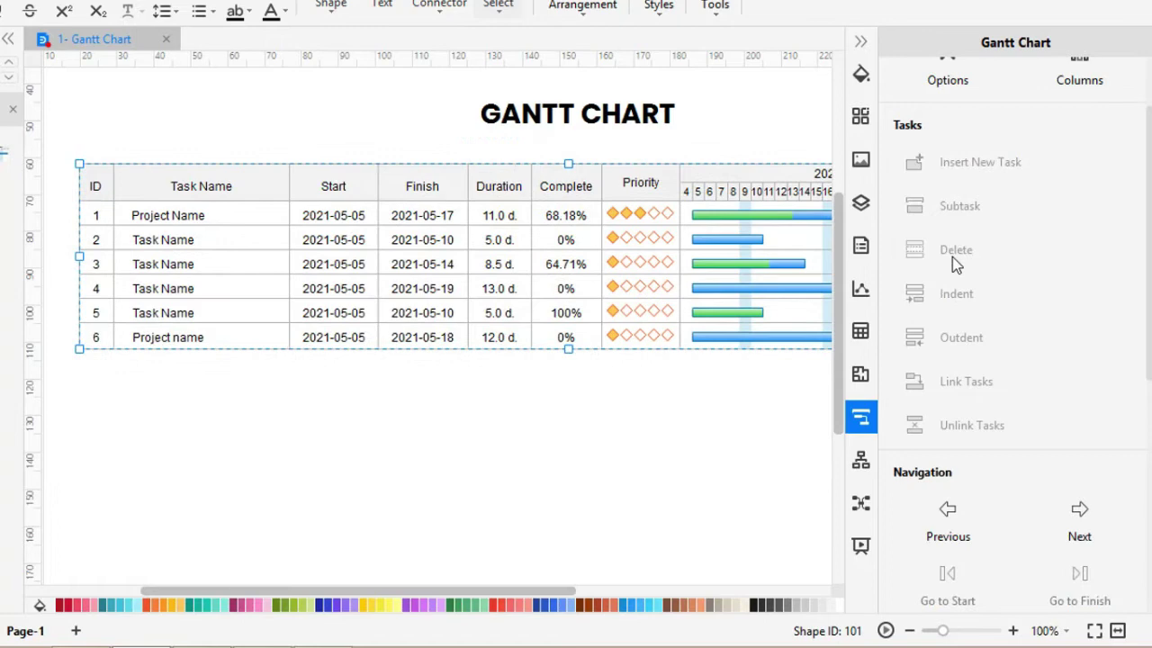
- Indent task 6 under task 5, then outdent it back to the top level
left_click(214, 346)
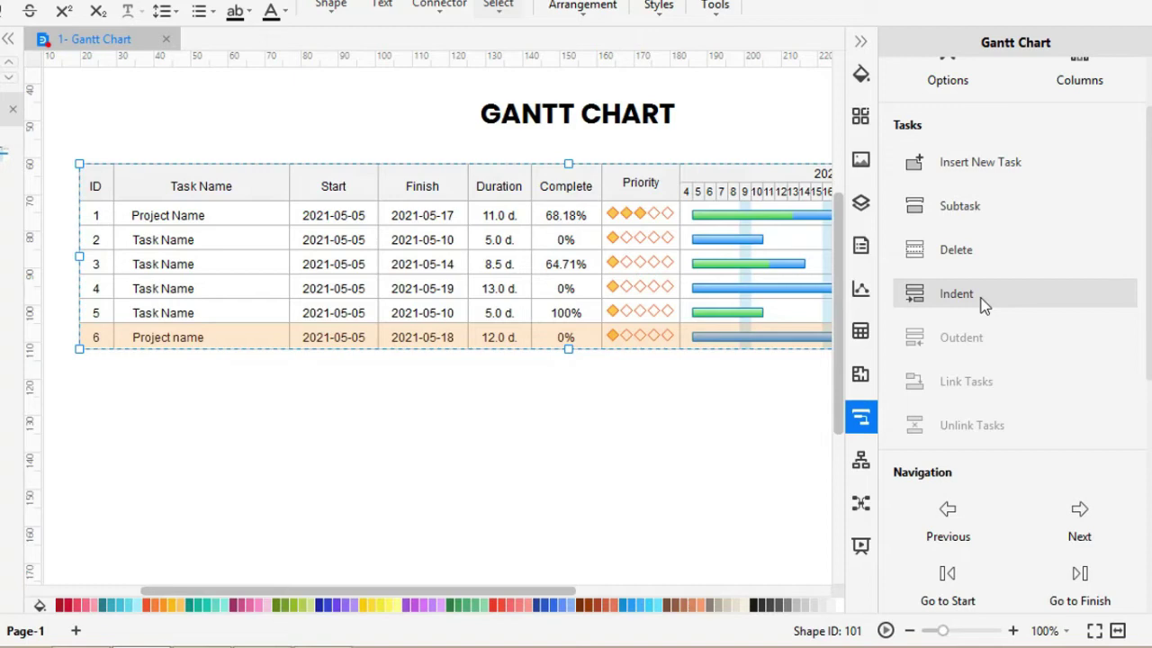
left_click(957, 295)
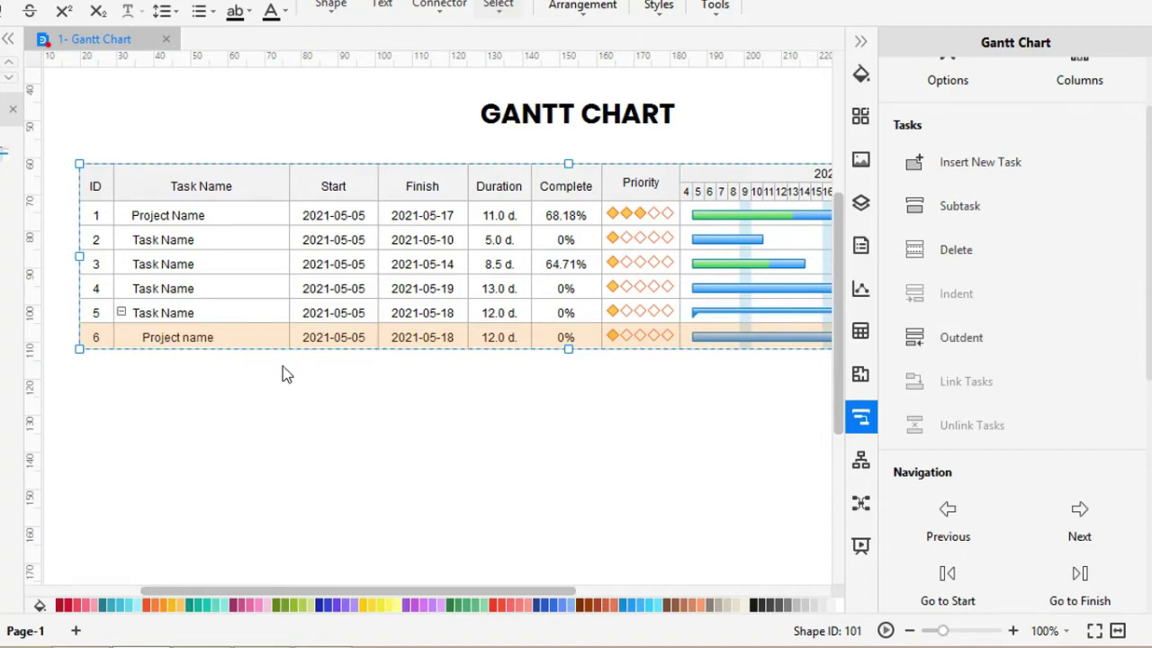
left_click(955, 344)
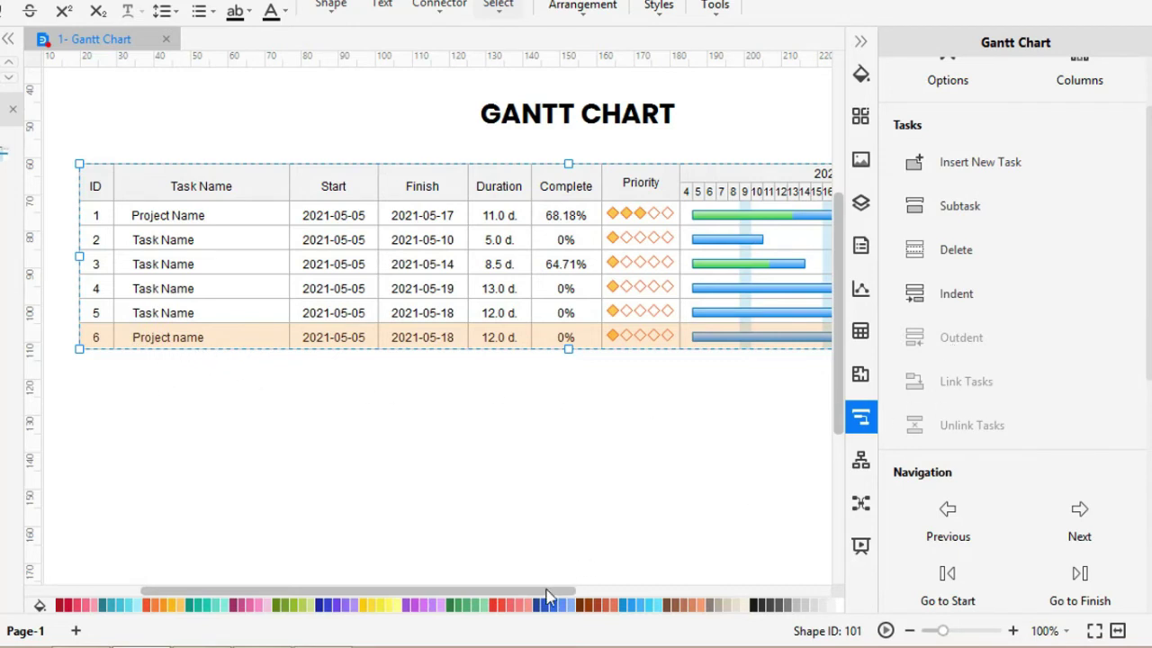
- Link task 3 to follow task 2, and drag task 5 to follow task 4
left_click_drag(551, 592, 692, 592)
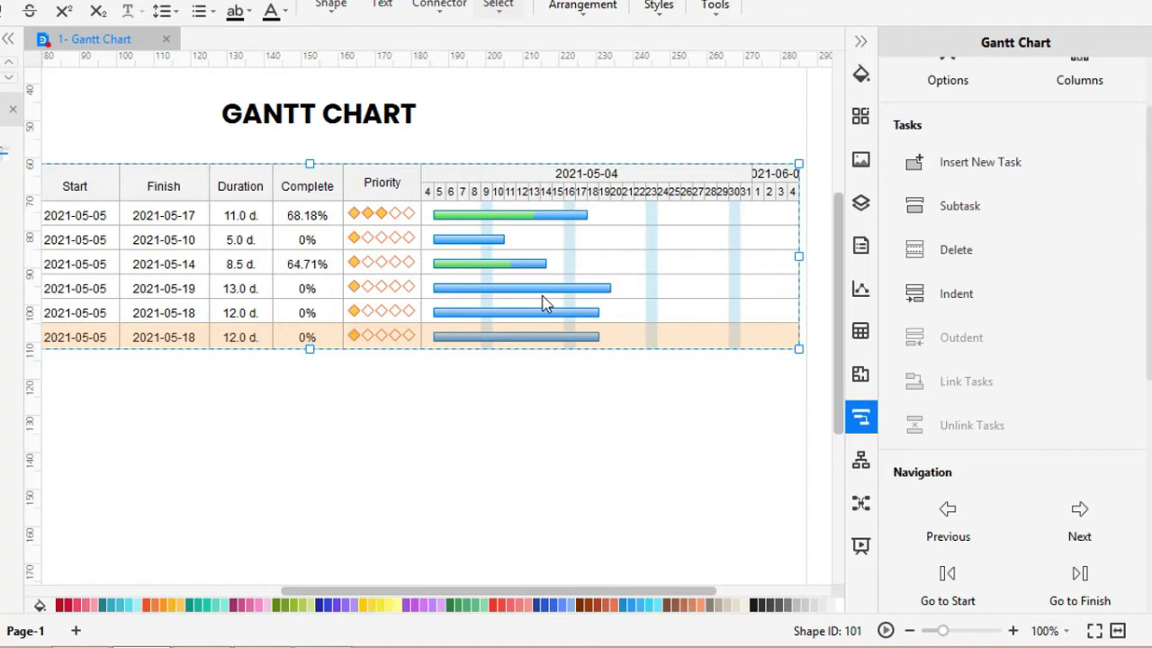
left_click(512, 243)
left_click(518, 264, "ctrl")
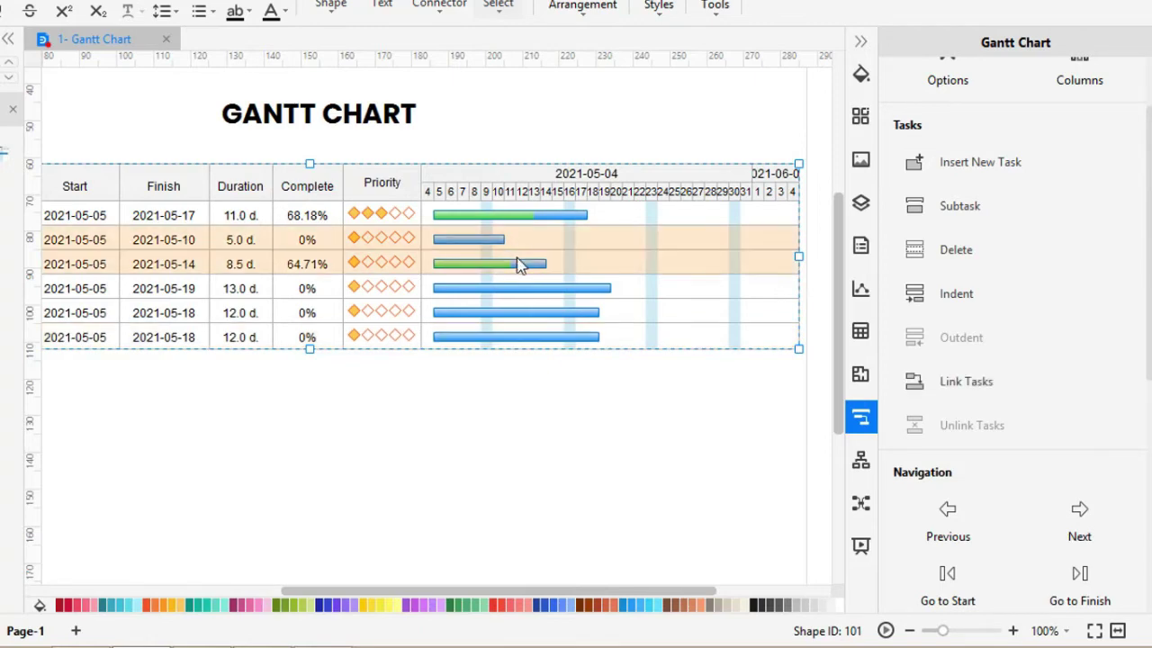
left_click(967, 394)
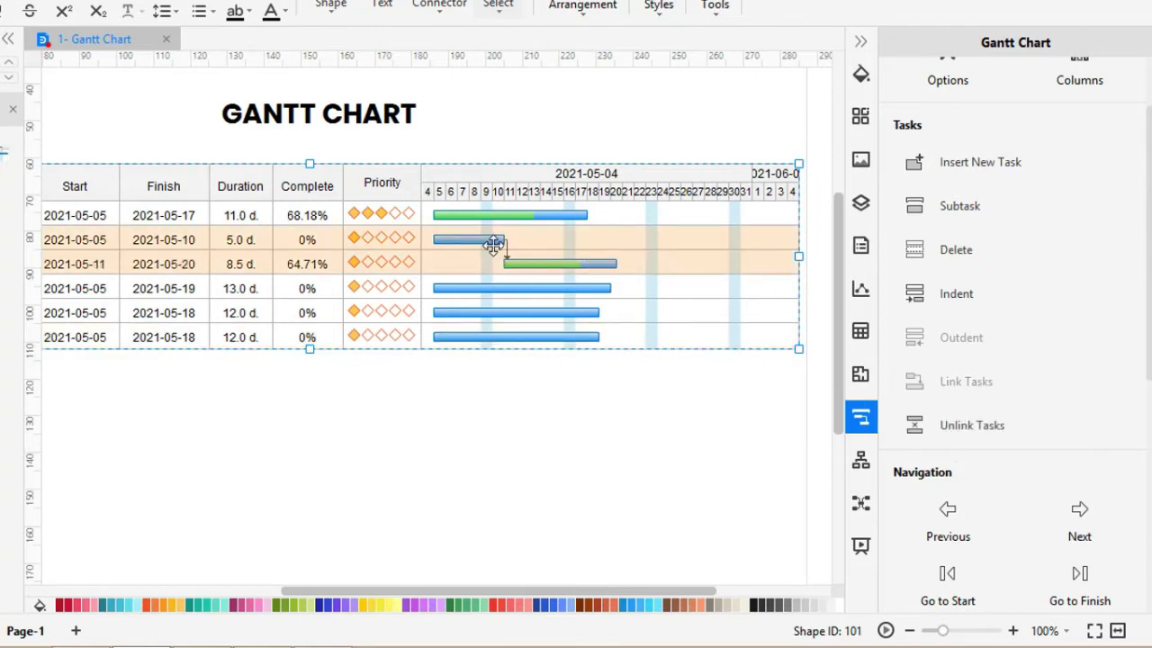
left_click(524, 392)
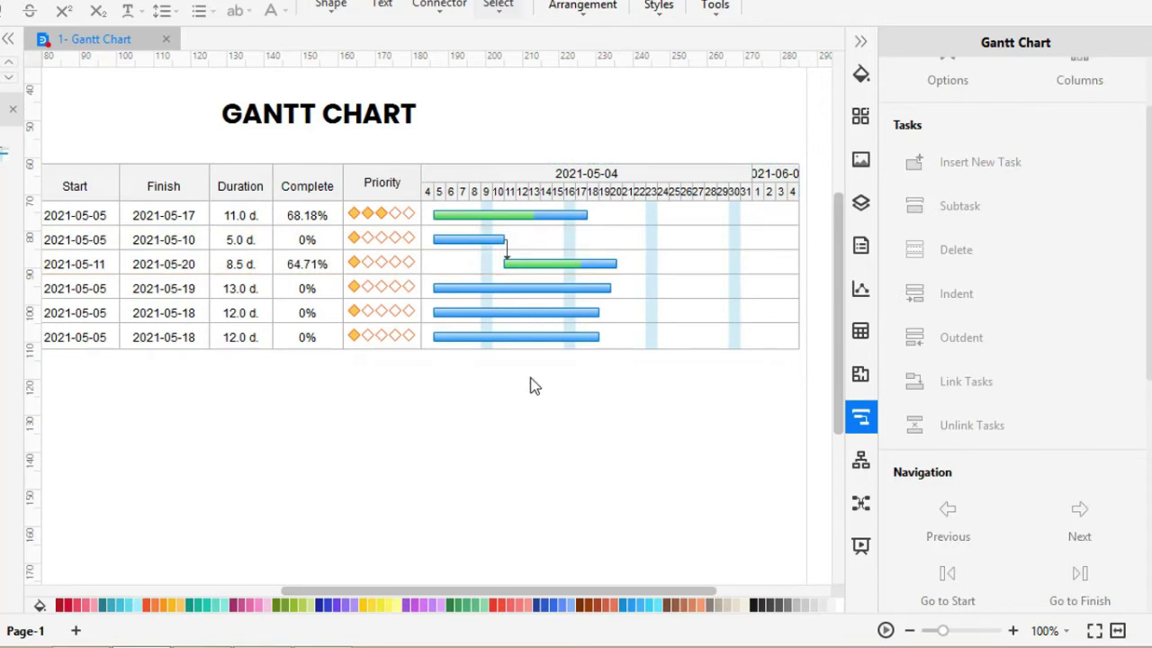
left_click(545, 289)
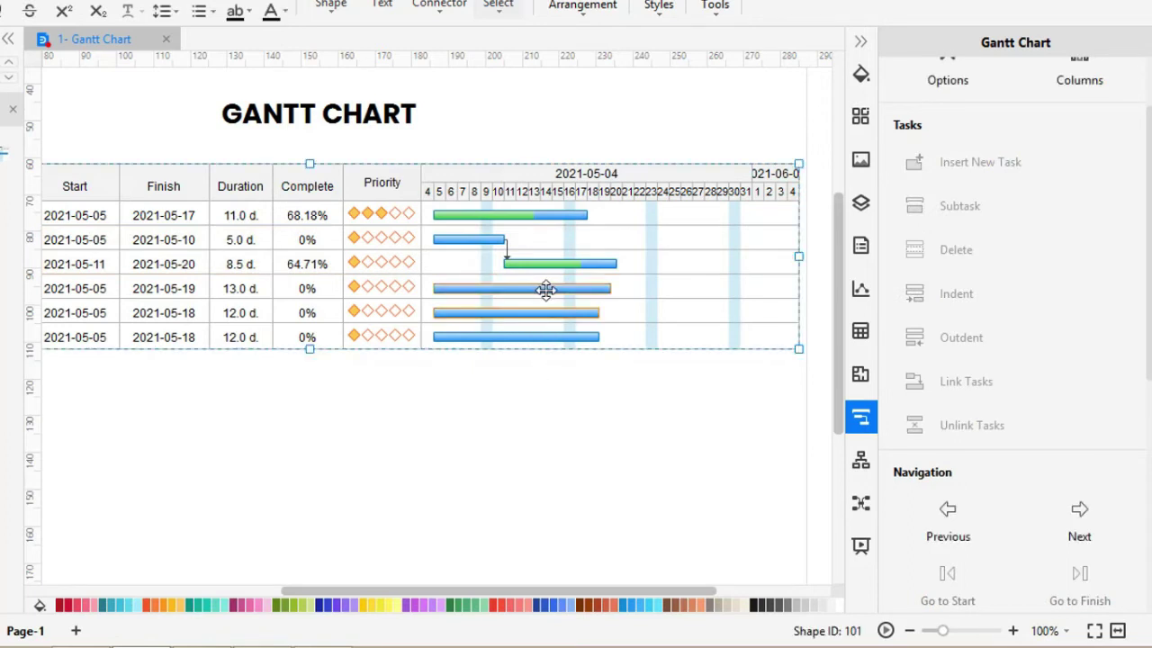
left_click_drag(556, 315, 594, 319)
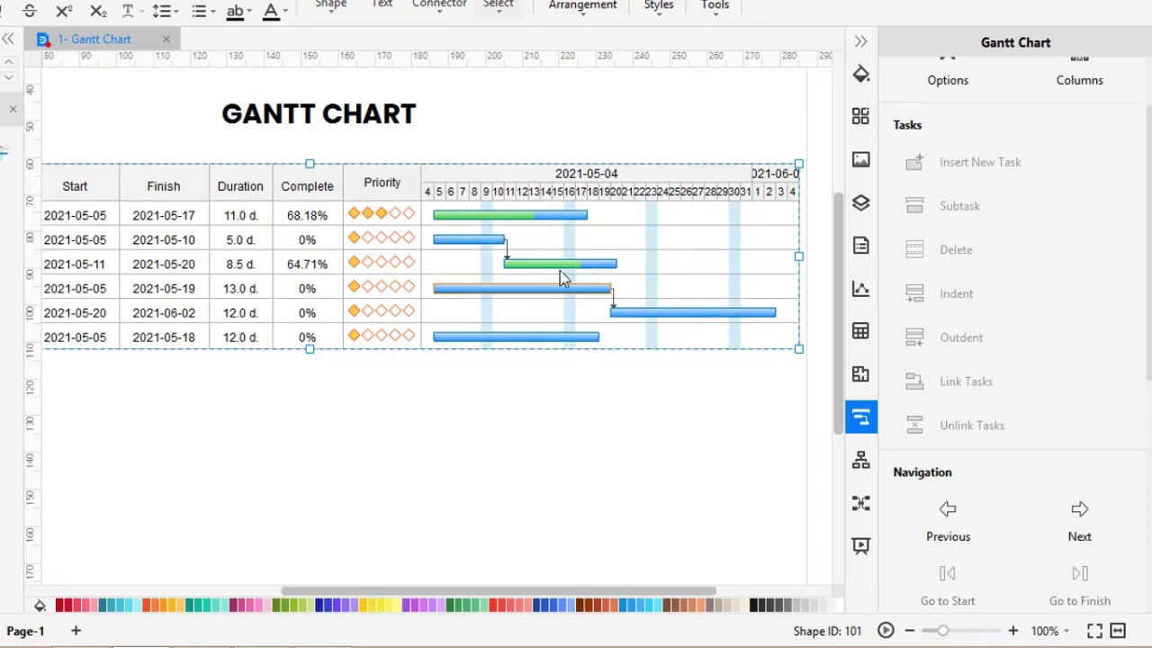
- Unlink tasks 2 and 3 and collapse the Gantt Chart panel
left_click(643, 262)
left_click(642, 239, "ctrl")
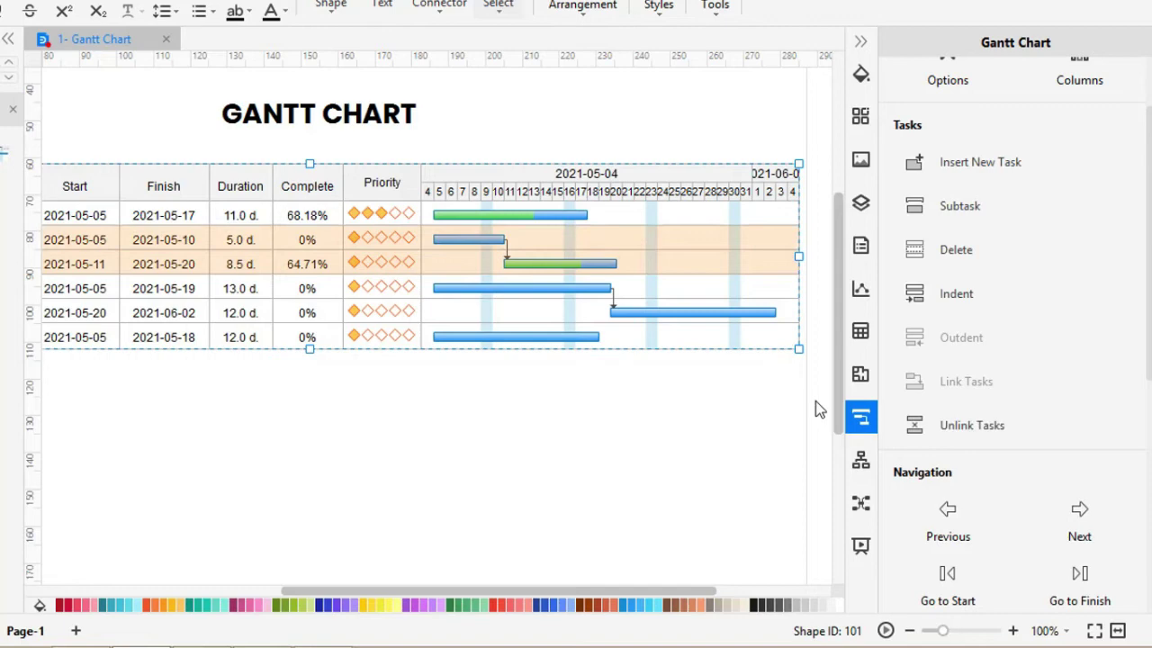
left_click(974, 436)
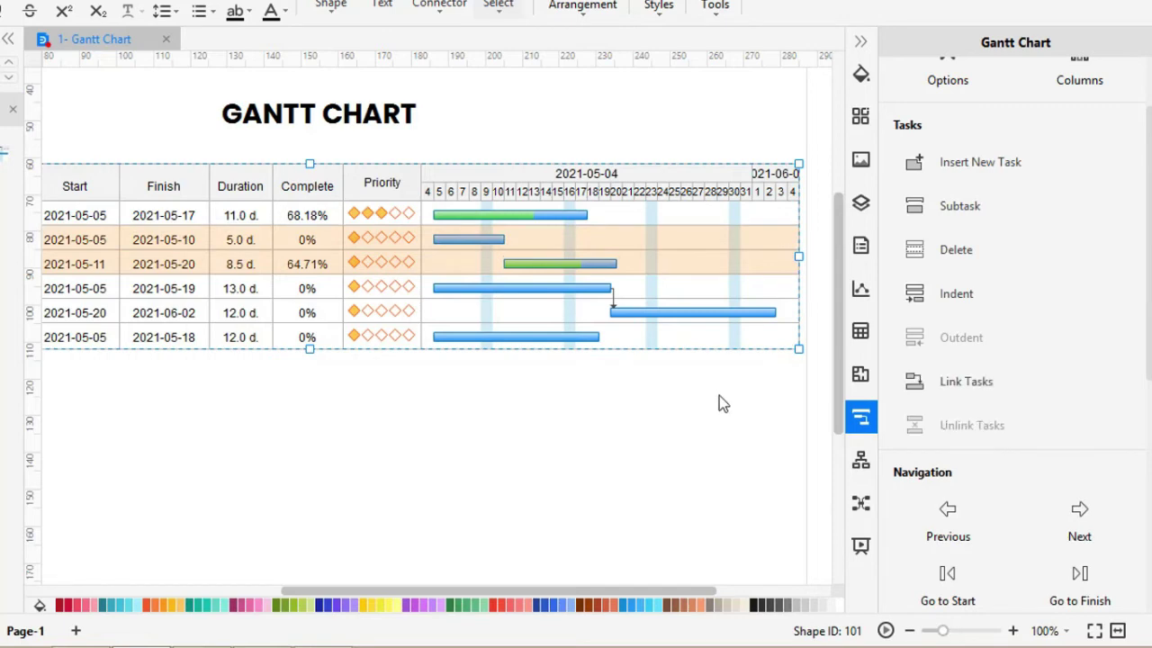
left_click(604, 389)
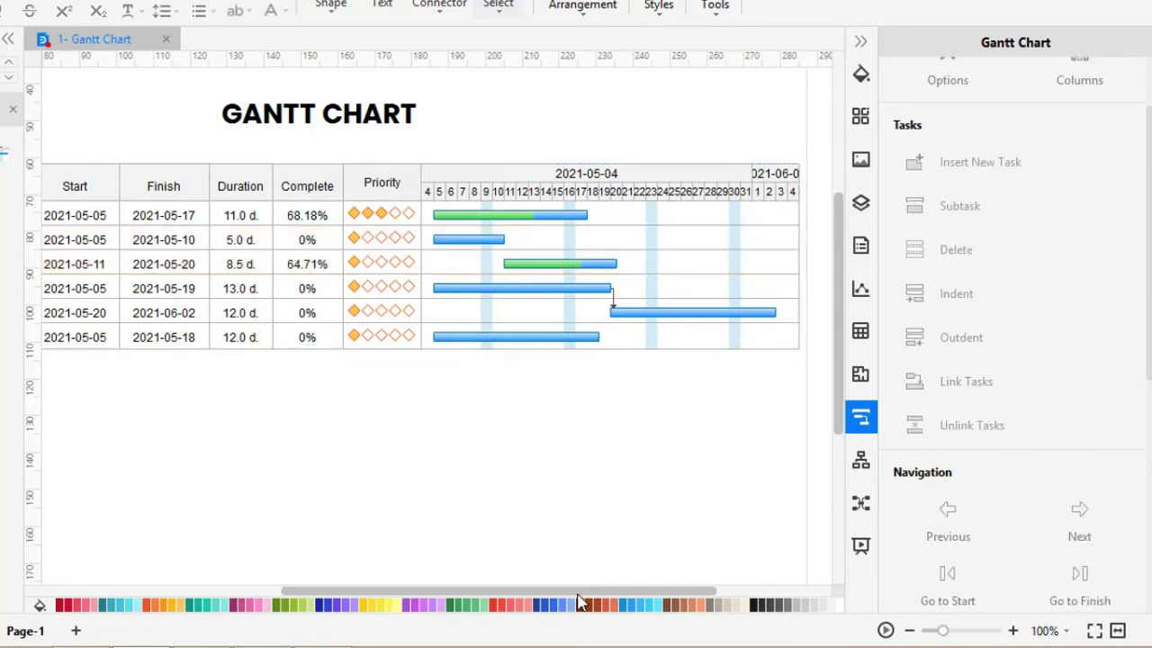
left_click(860, 43)
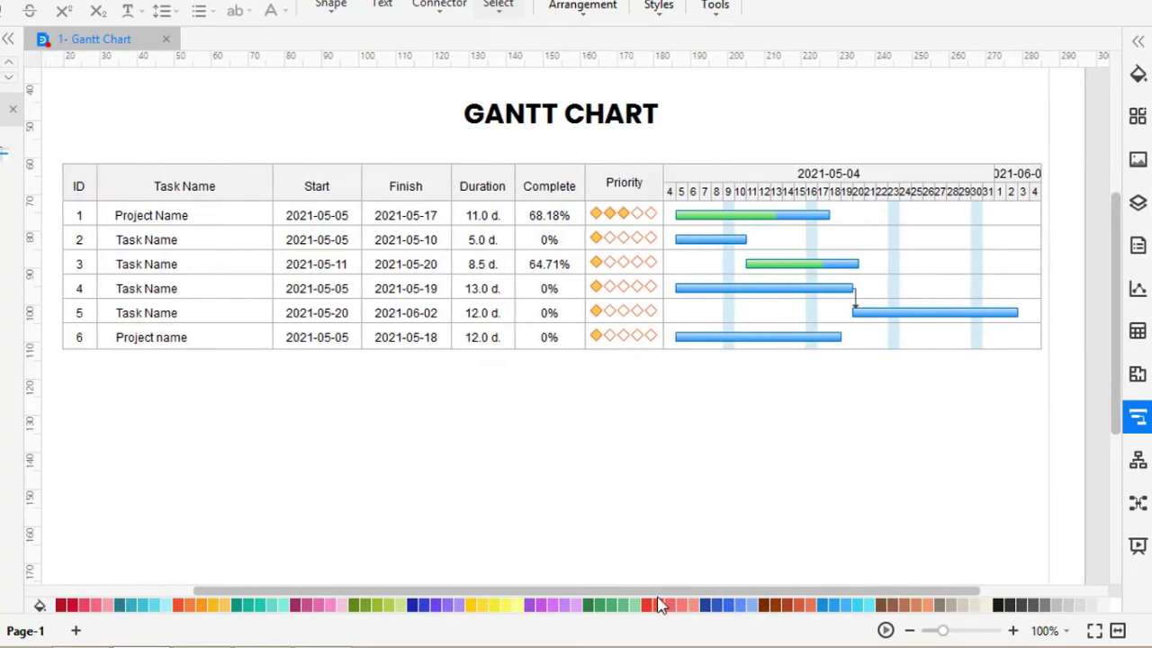
- Insert a seventh task after the last row of the Gantt chart
left_click(733, 338)
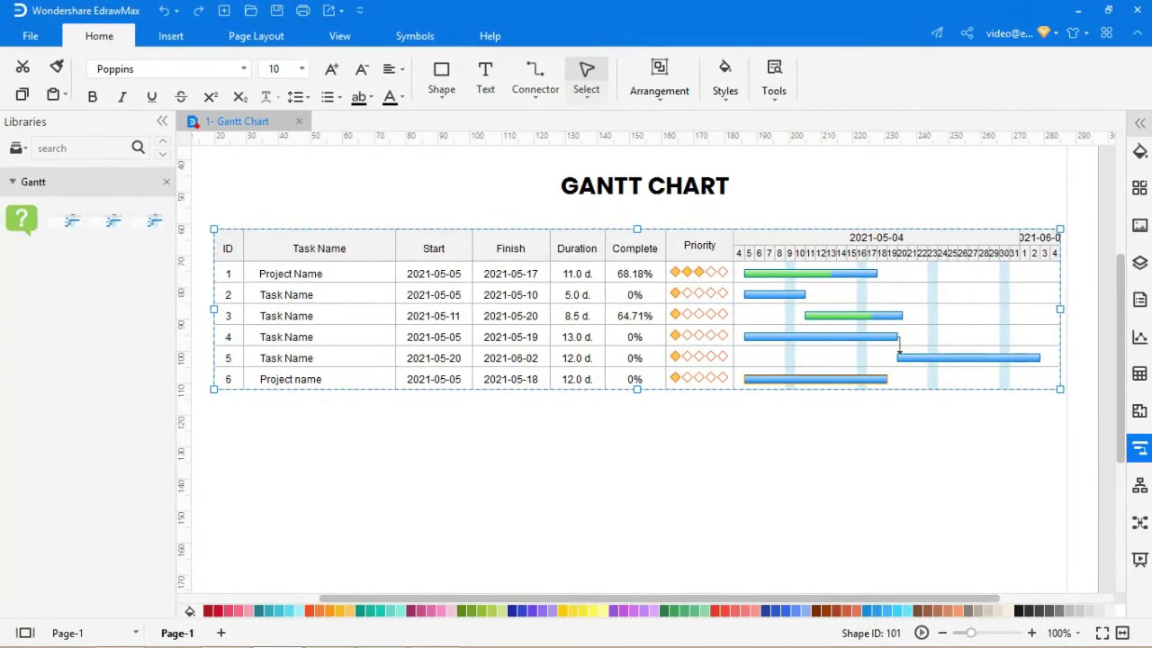
left_click(1141, 122)
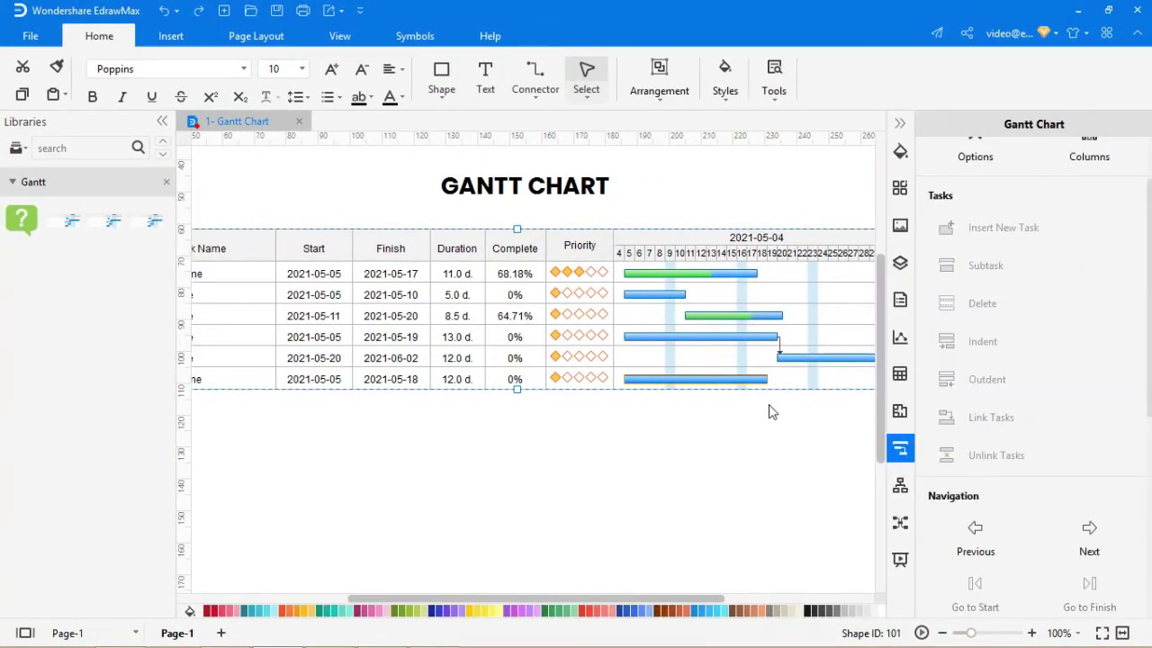
left_click(812, 380)
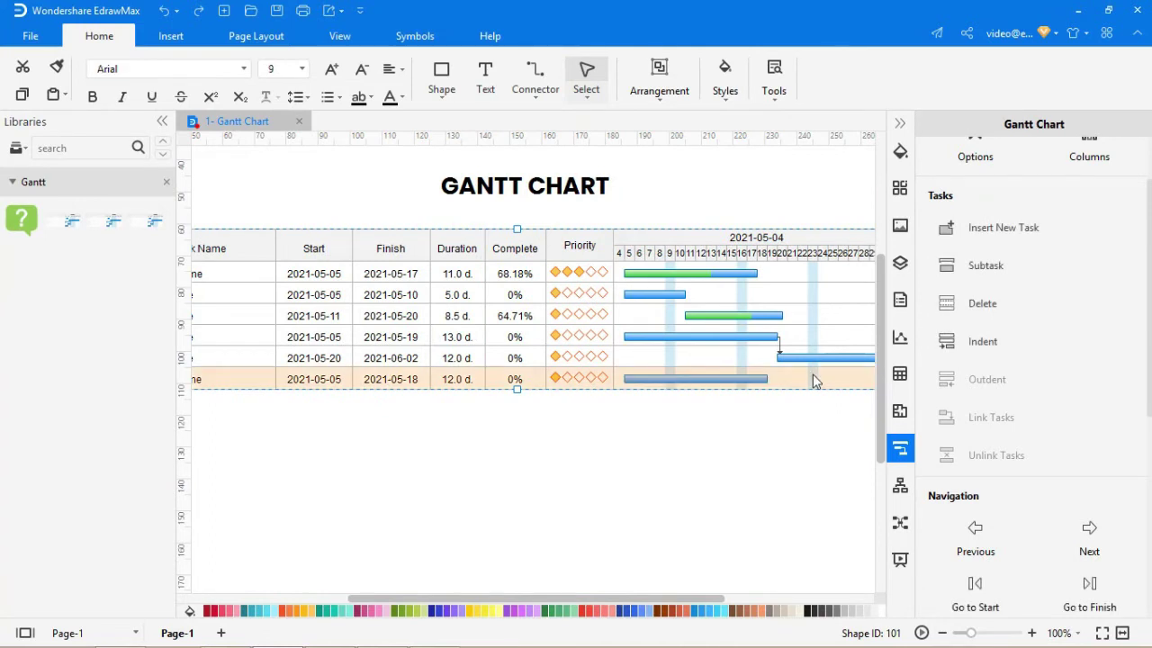
left_click(977, 241)
scroll(963, 443, "down", 4)
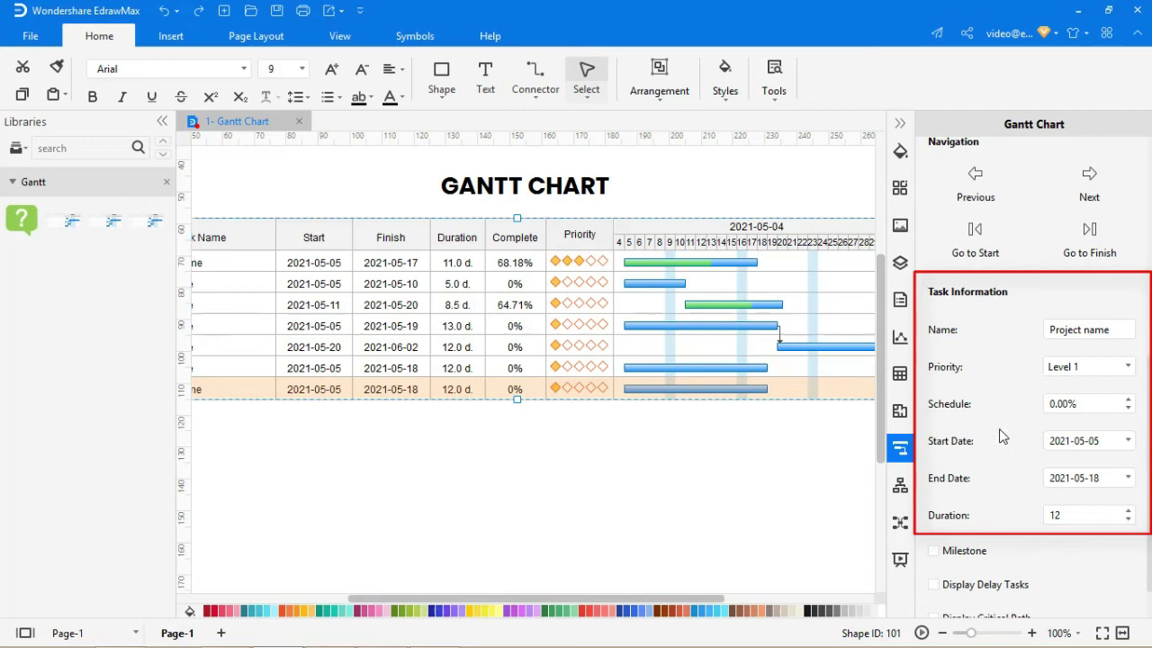
- Make the new task a milestone, then revert it to a normal bar
left_click(936, 500)
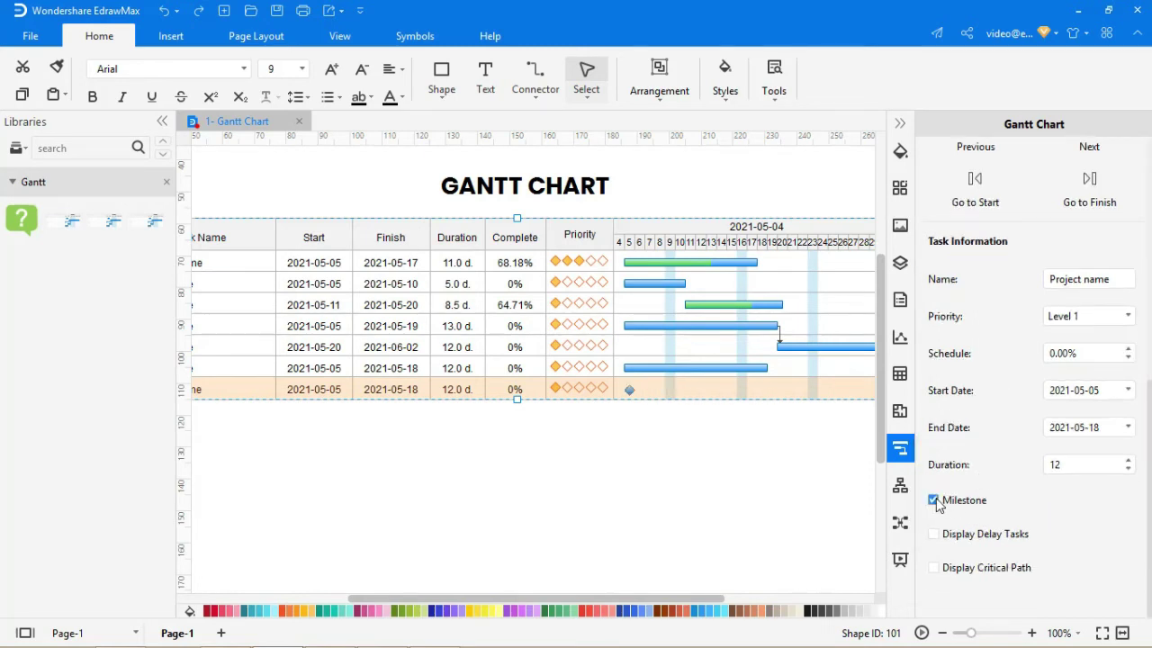
left_click(636, 418)
left_click(628, 395)
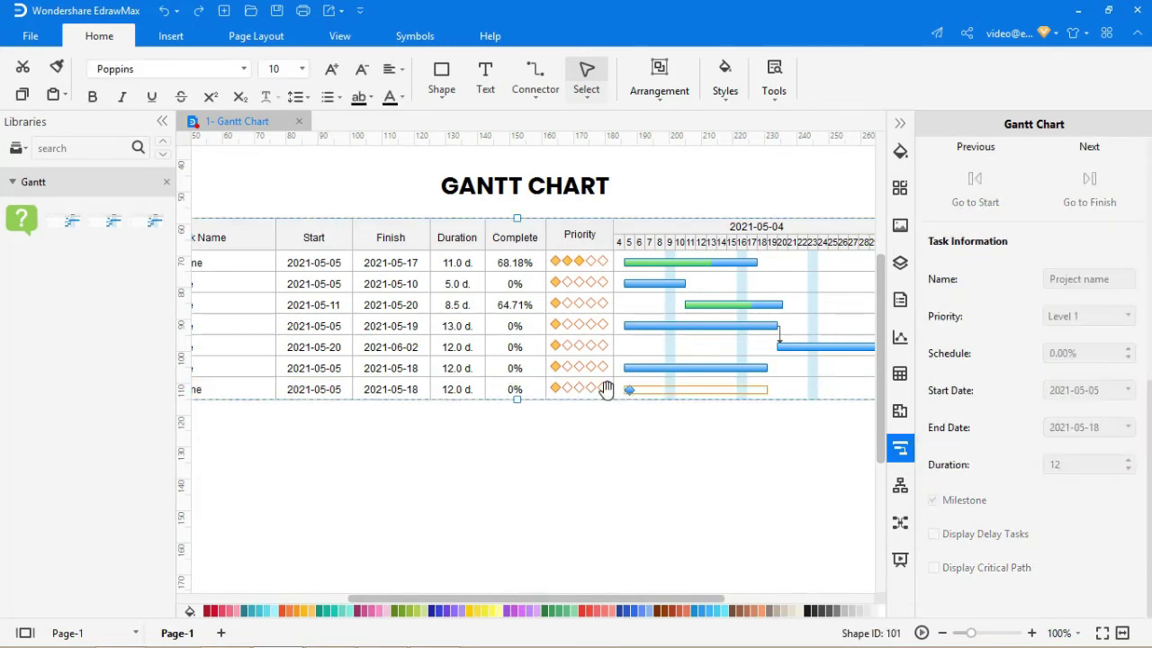
left_click(423, 394)
left_click(934, 500)
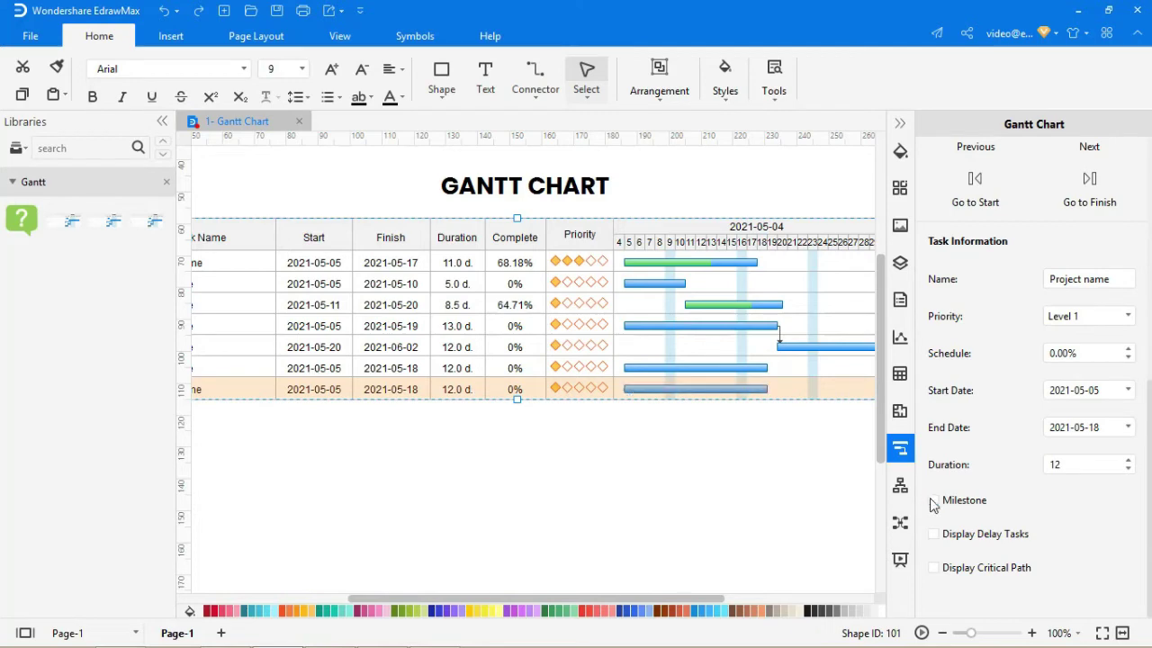
left_click(762, 476)
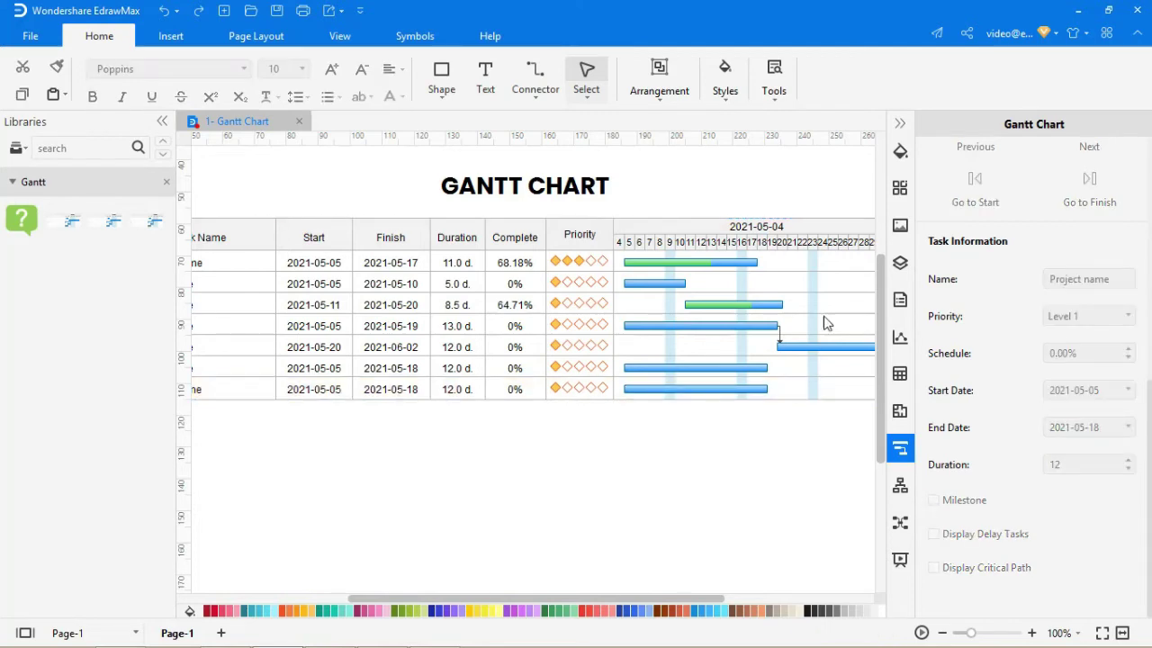
left_click(900, 123)
- Add a right label beside task 6's bar
left_click(868, 369)
right_click(873, 369)
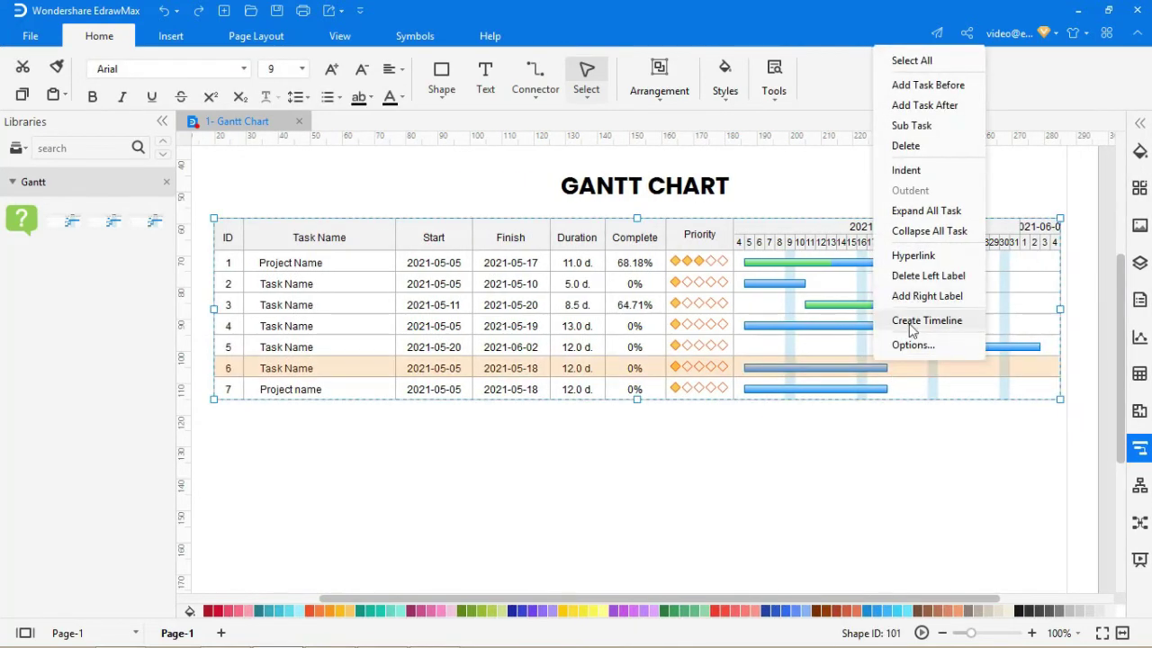
left_click(927, 295)
left_click(908, 368)
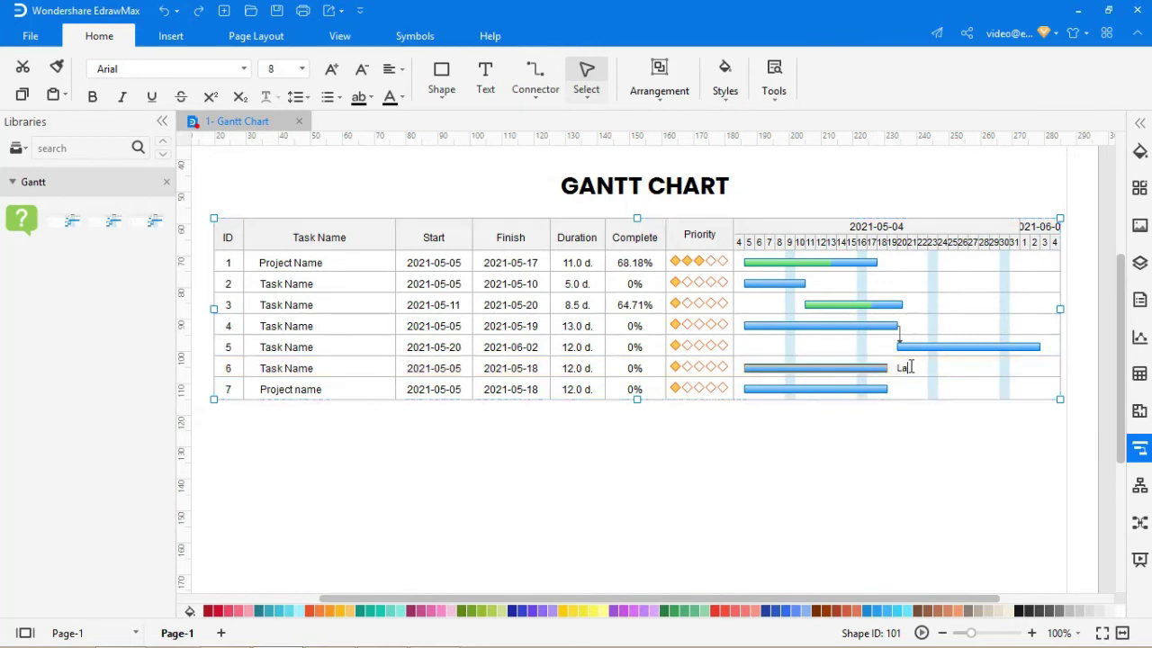
left_click(924, 465)
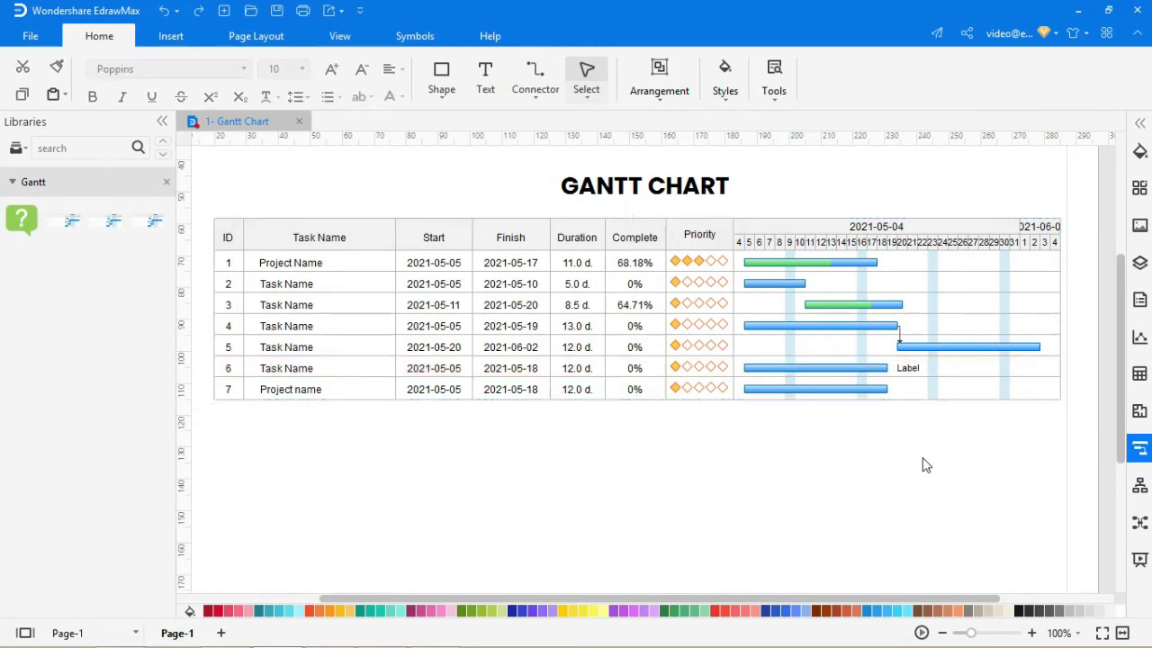
- Hyperlink task 7 to the pasted tutorial address with the description 'Gantt Chart'
left_click(655, 394)
right_click(655, 393)
left_click(710, 274)
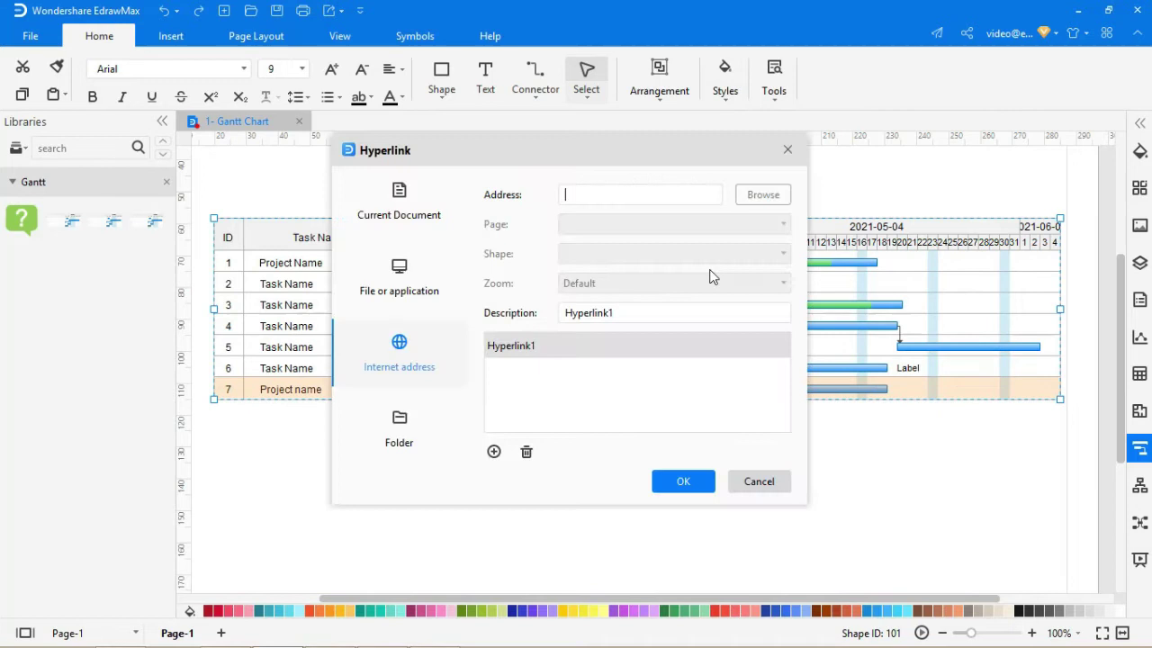
left_click(604, 194)
key("ctrl+v")
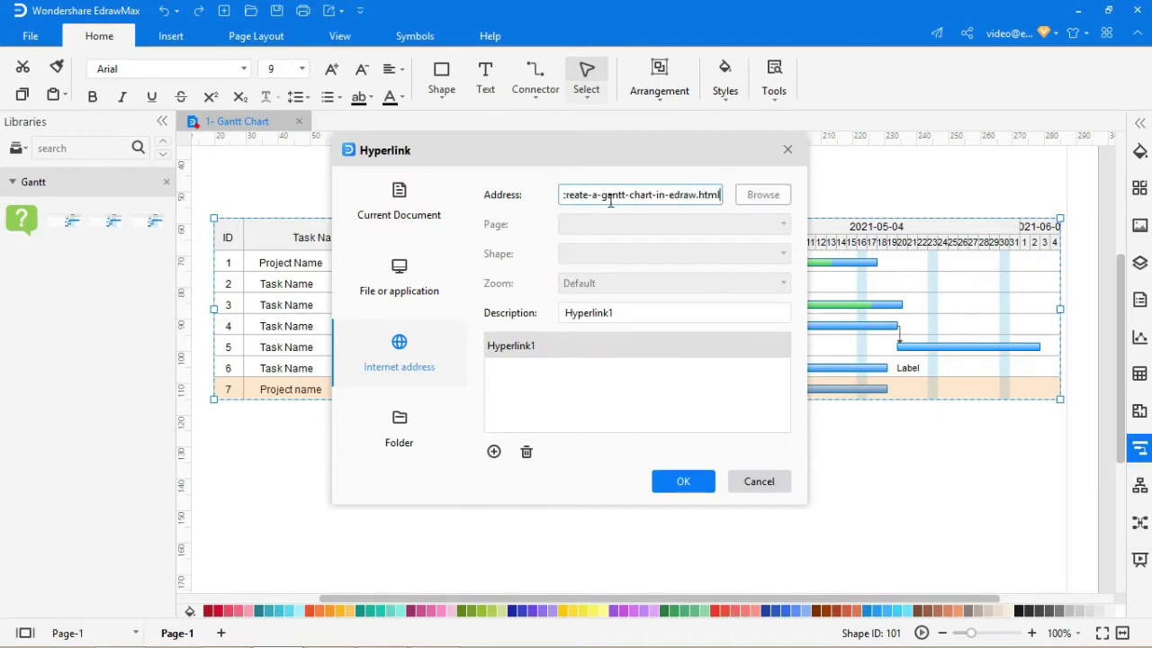
double_click(569, 316)
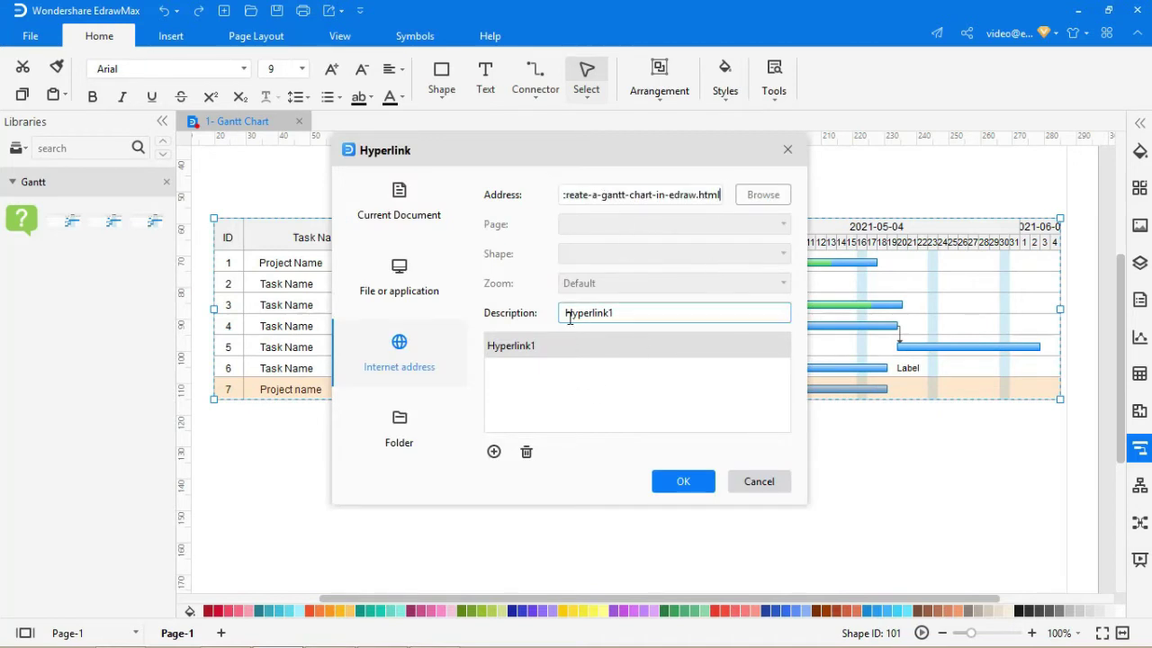
type("Gantt Chart")
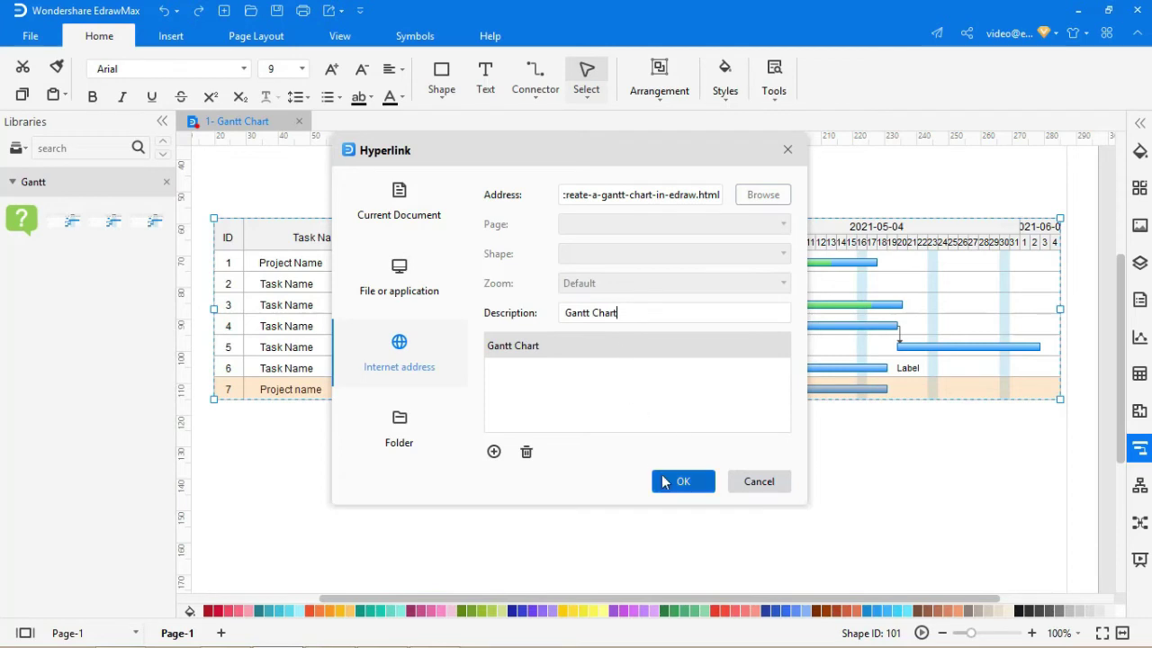
left_click(668, 483)
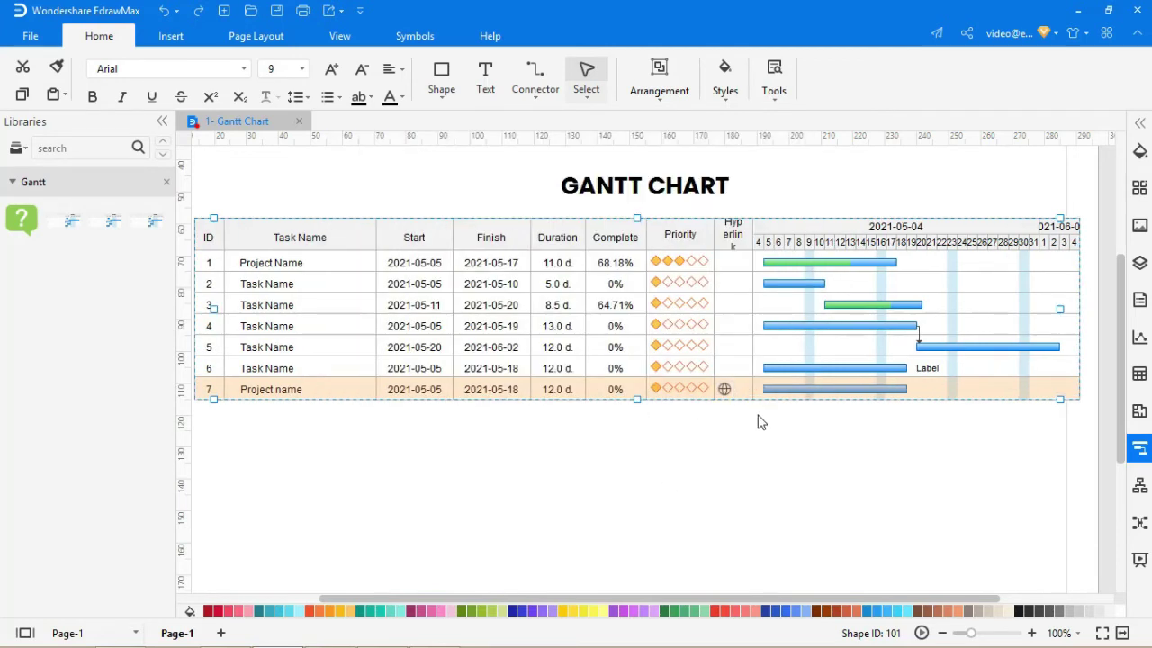
- Select task rows 4, 6 and 2 and fill them with the teal palette swatch
left_click(804, 412)
left_click(1066, 324)
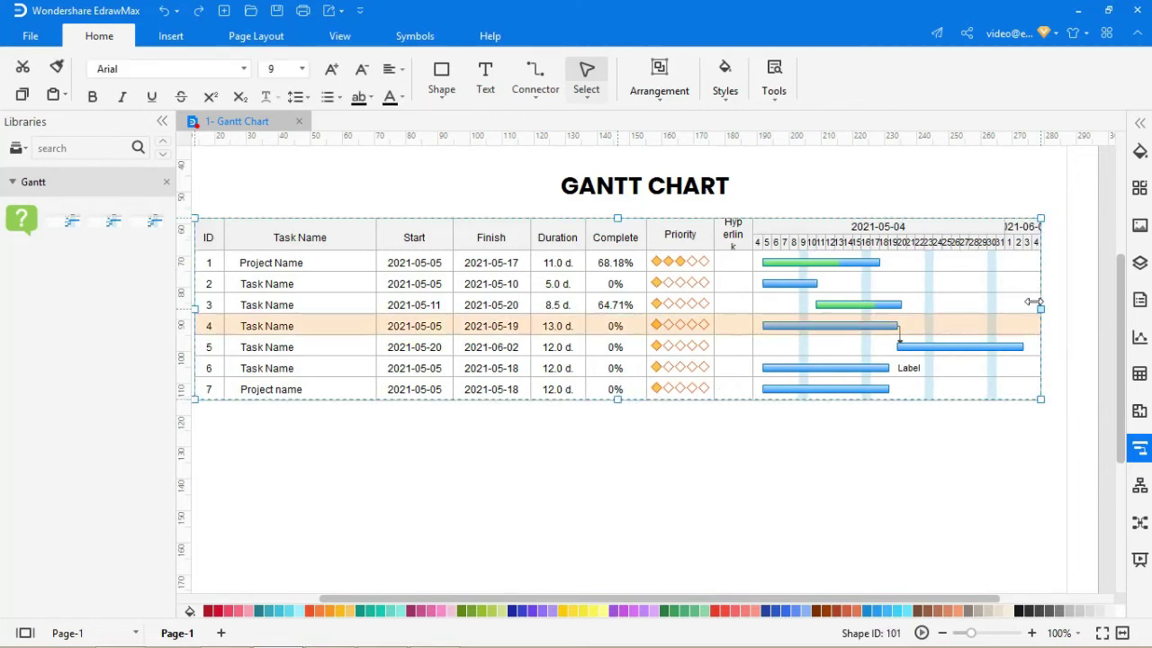
scroll(910, 531, "left", 1)
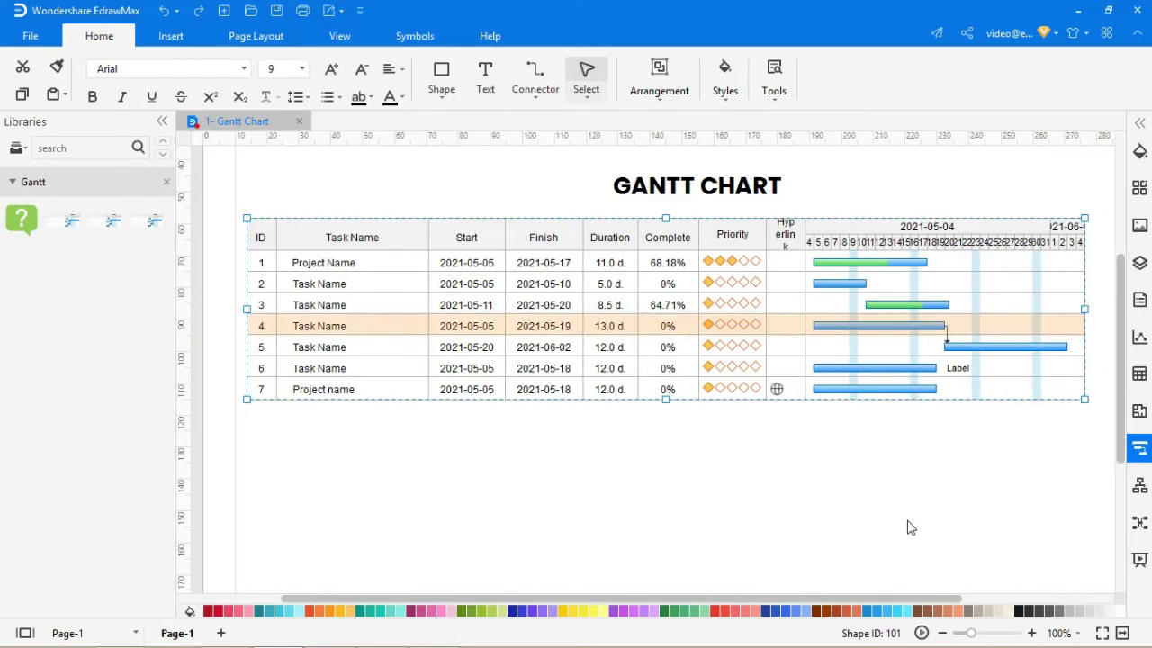
left_click(346, 368, "ctrl")
left_click(363, 287, "ctrl")
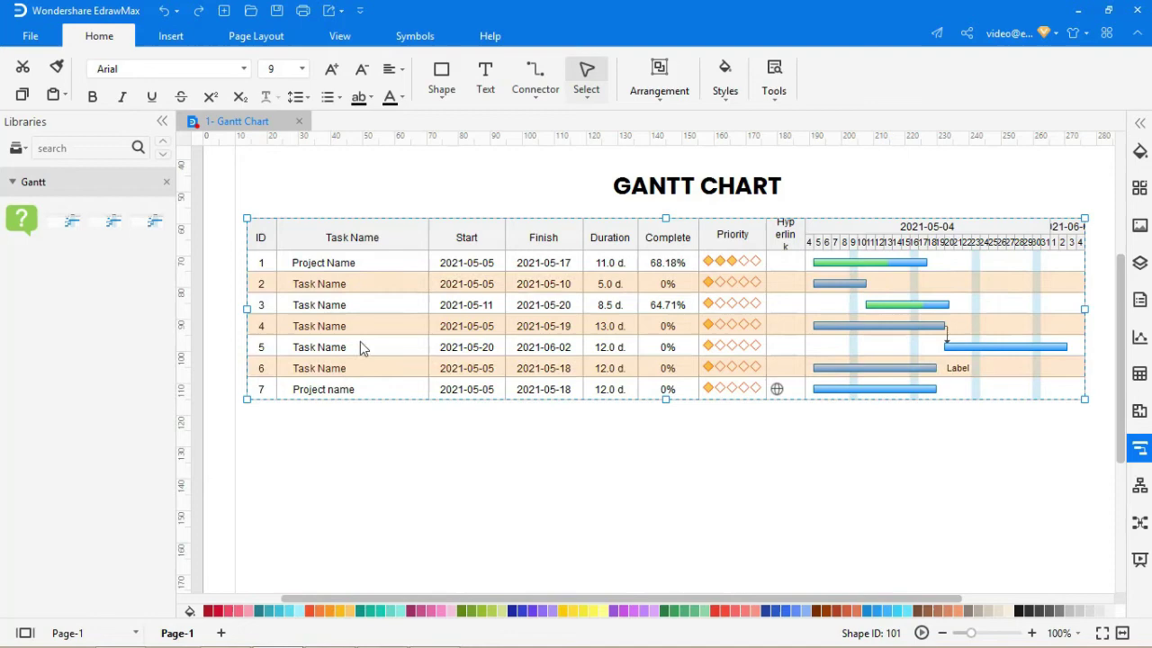
left_click(391, 611)
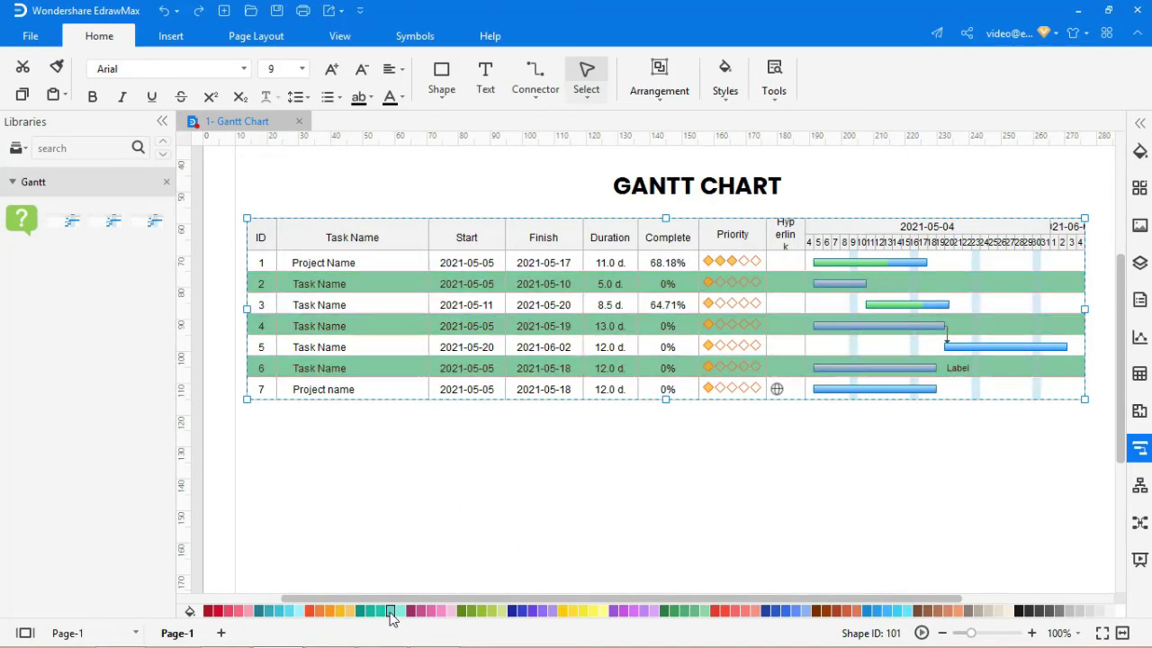
left_click(455, 536)
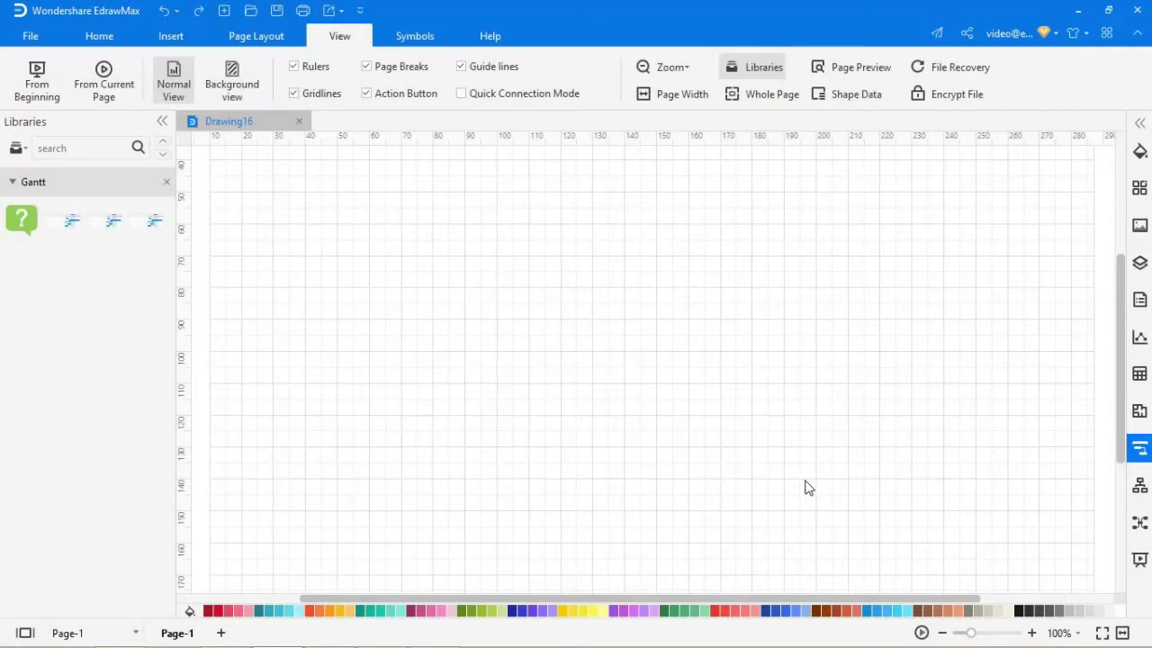
- Start a Gantt import from the Interior Decoration Gantt Chart file in Downloads
left_click(1140, 124)
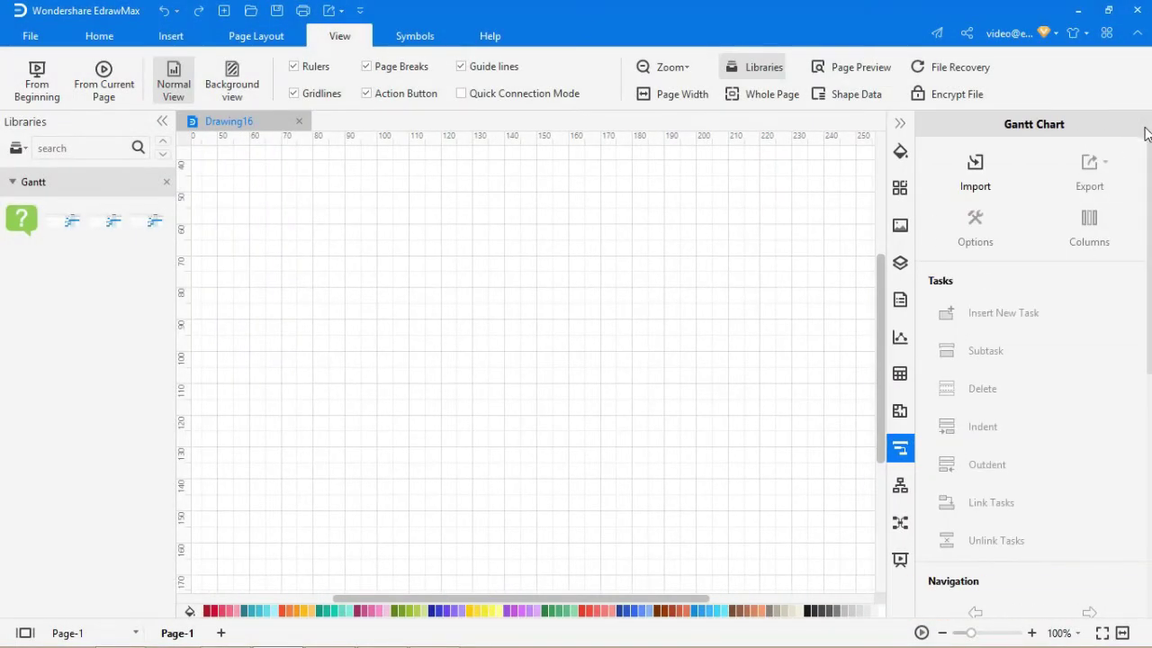
left_click(995, 180)
left_click(776, 136)
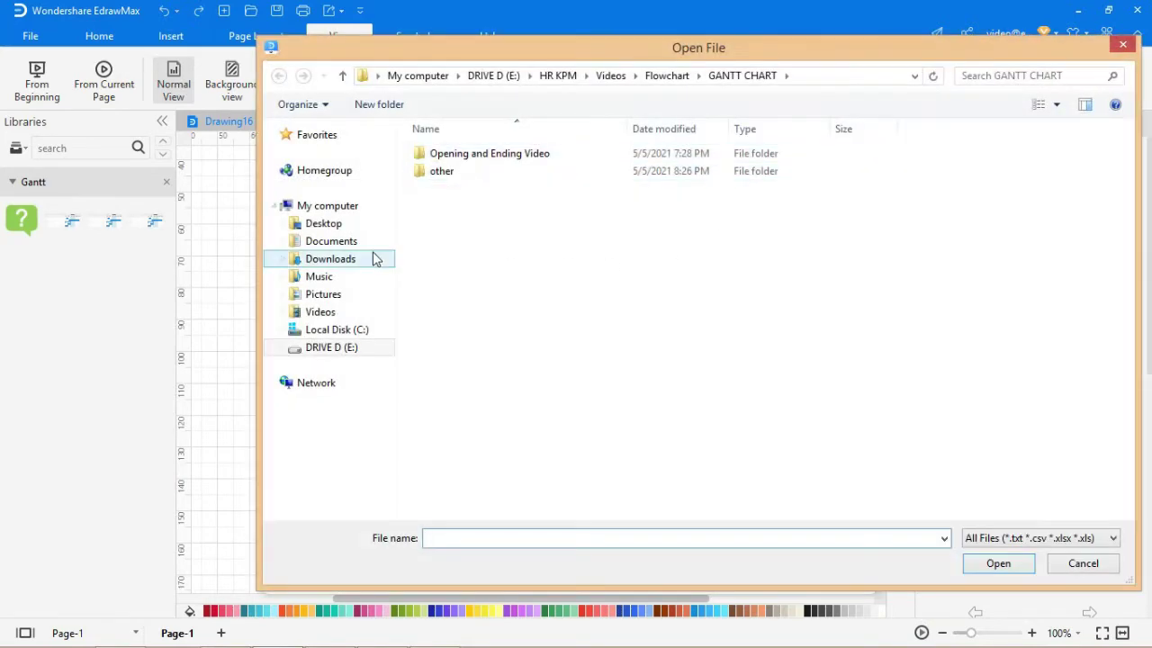
left_click(347, 258)
left_click(454, 172)
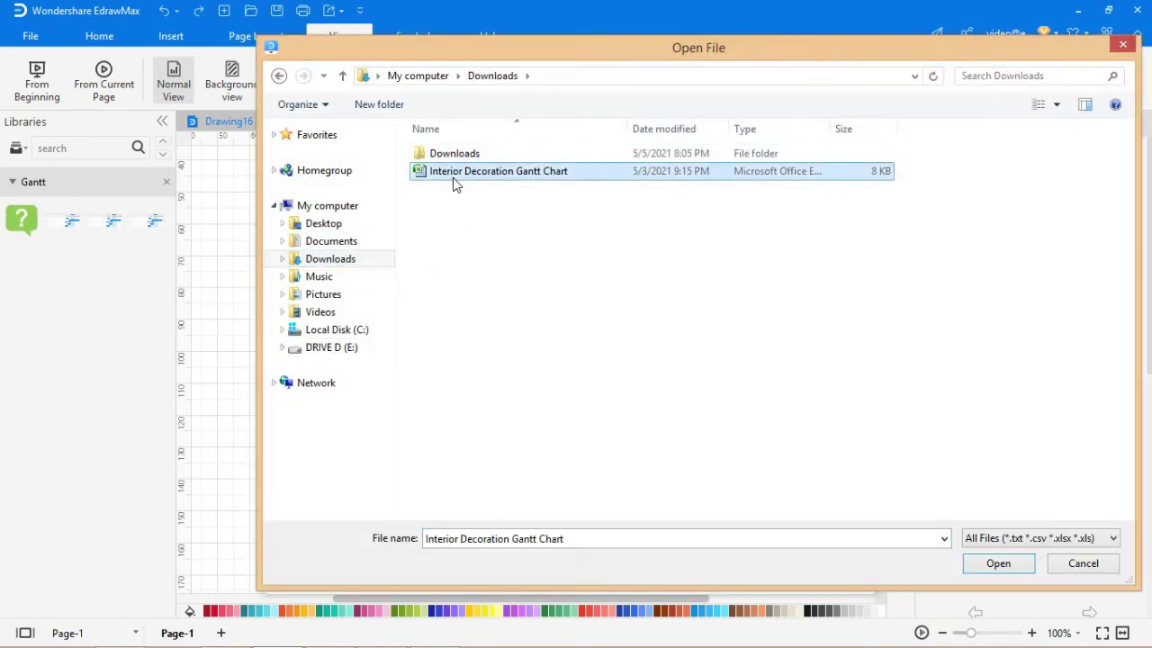
left_click(992, 565)
- Match the Gantt columns using the 2021-05-06 year-month-day date format
left_click(761, 571)
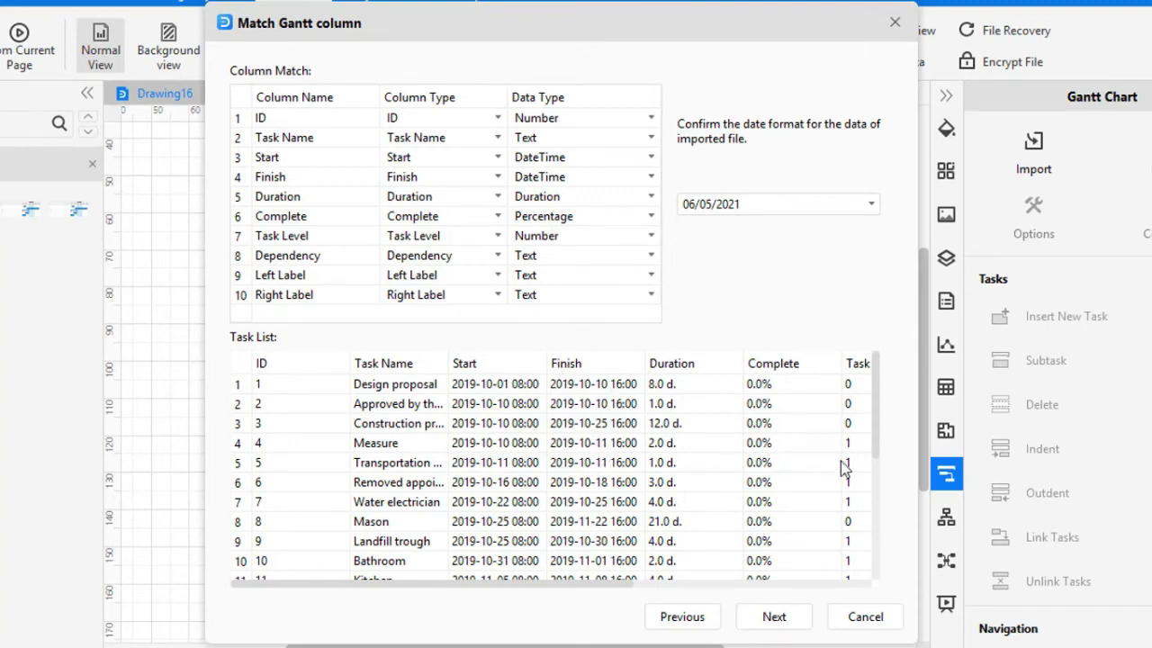
left_click_drag(873, 450, 861, 571)
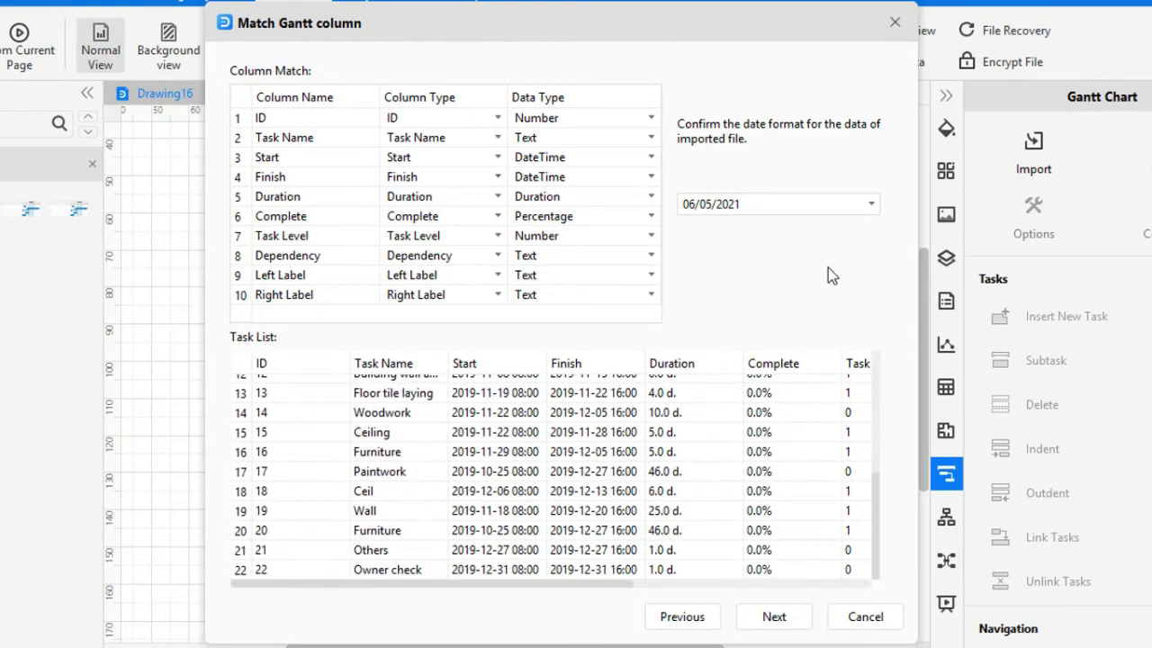
left_click(834, 206)
left_click(815, 331)
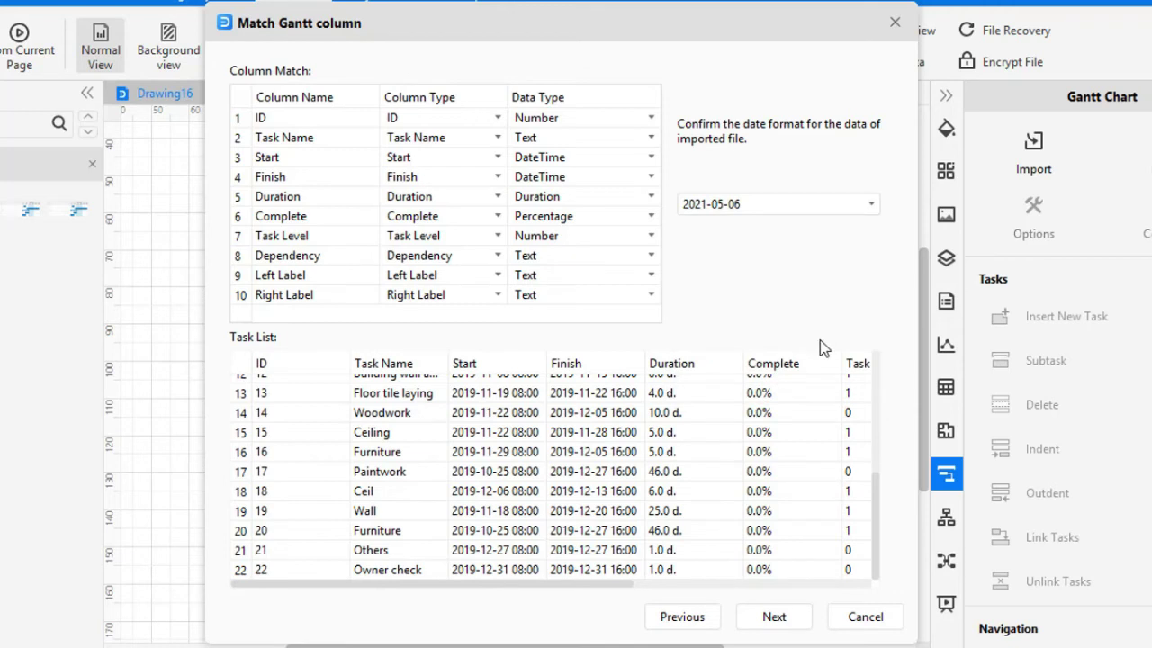
left_click(775, 618)
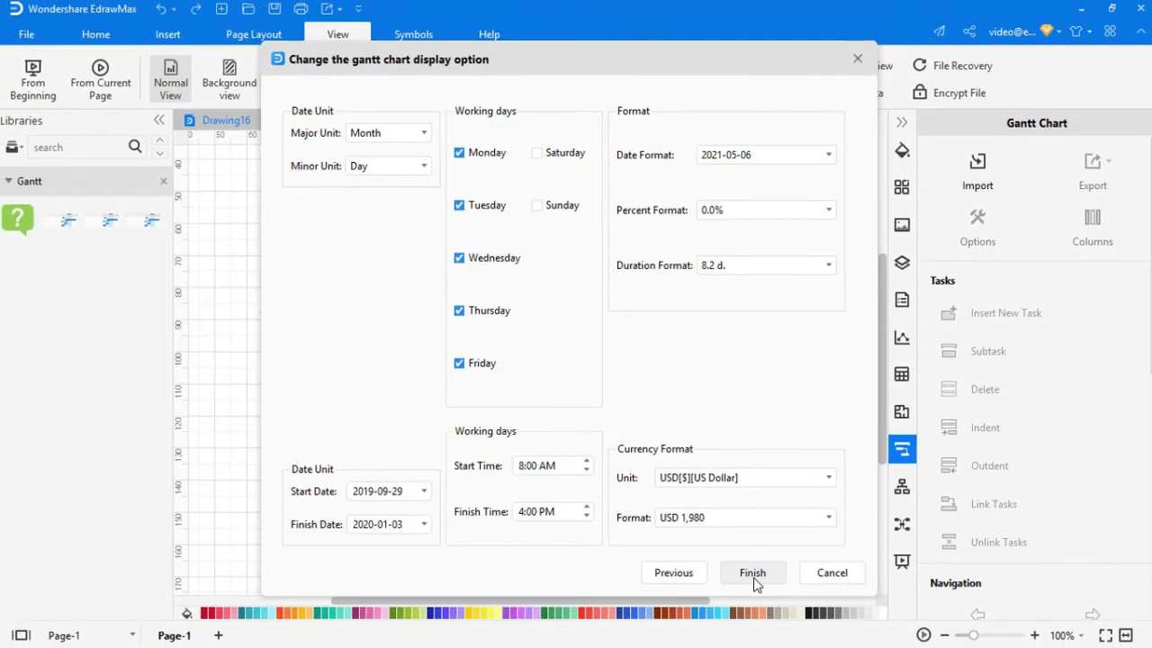
- Place the imported chart, collapse the Gantt panel, and zoom out to 50% to see it all
left_click(752, 577)
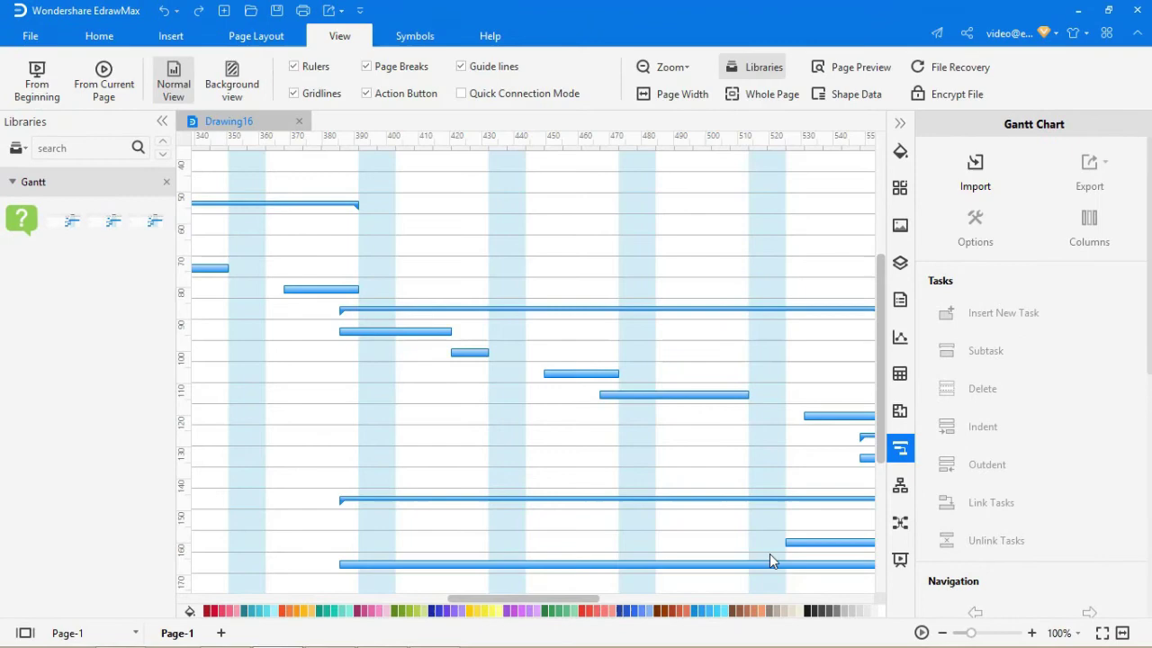
left_click(905, 123)
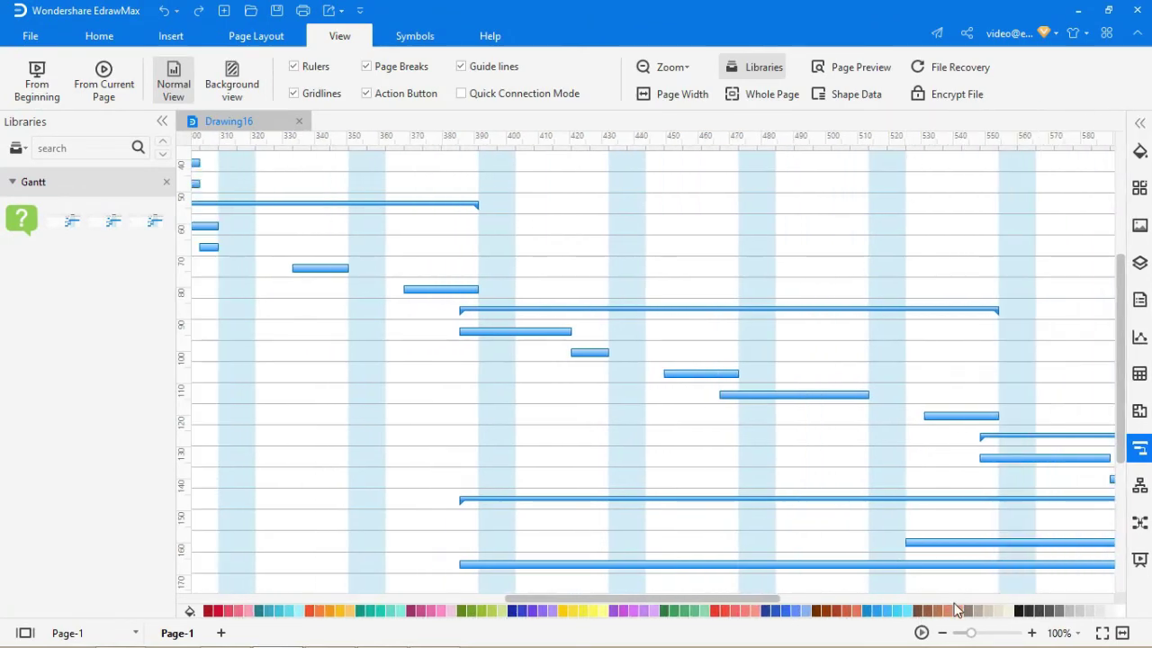
left_click(943, 633)
left_click(942, 633)
left_click(942, 633)
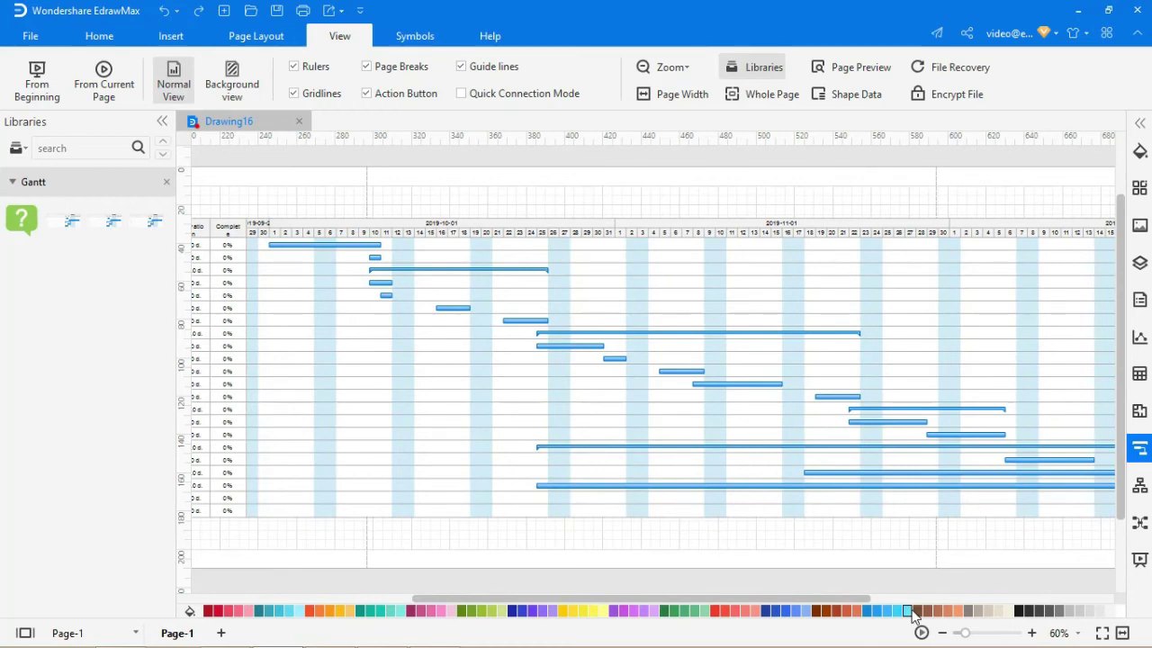
left_click(943, 632)
left_click(943, 632)
left_click_drag(842, 602, 712, 601)
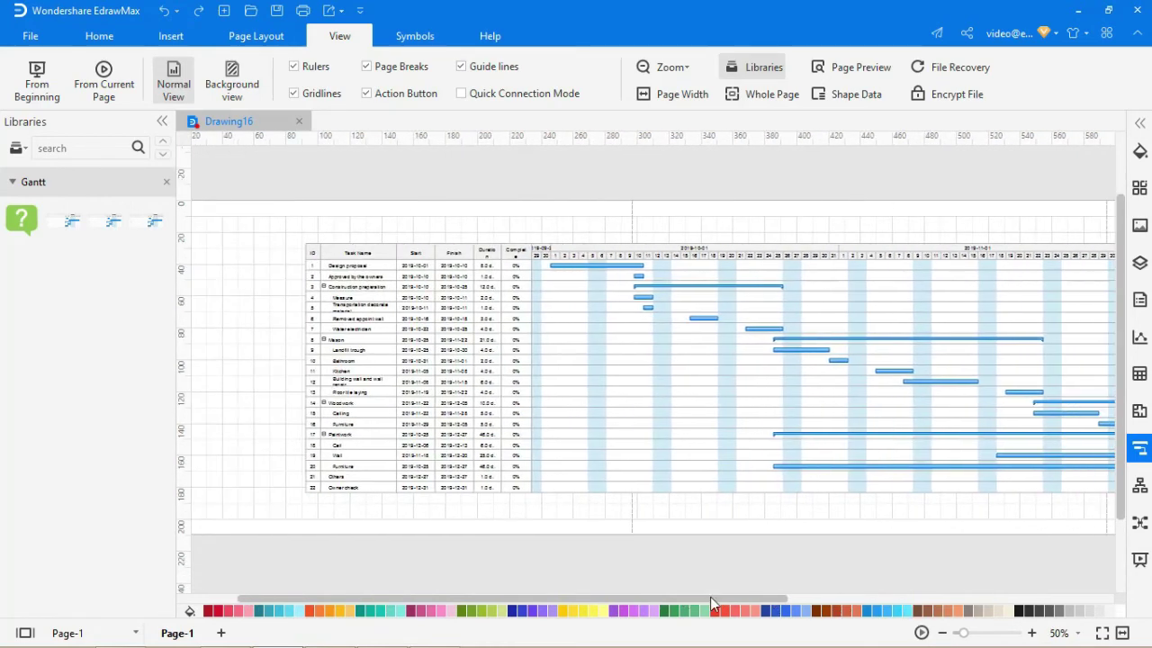
left_click(346, 266)
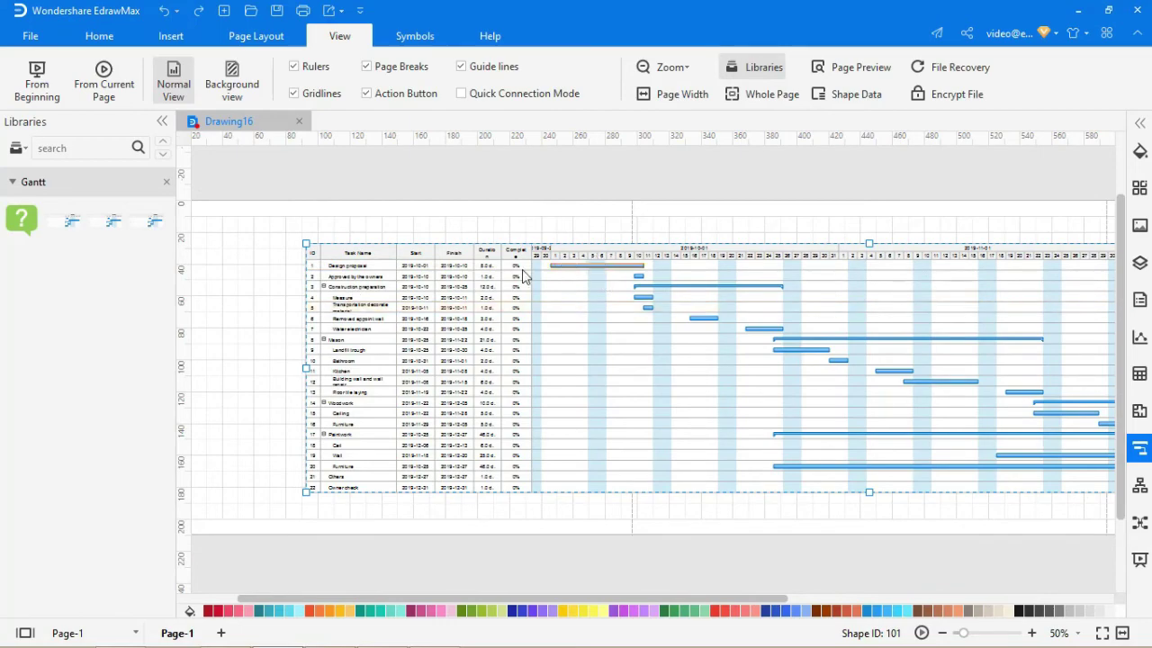
- Enter completion values for Design proposal, Paintwork and Furniture (50, 100, 25)
scroll(515, 273, "up", 3)
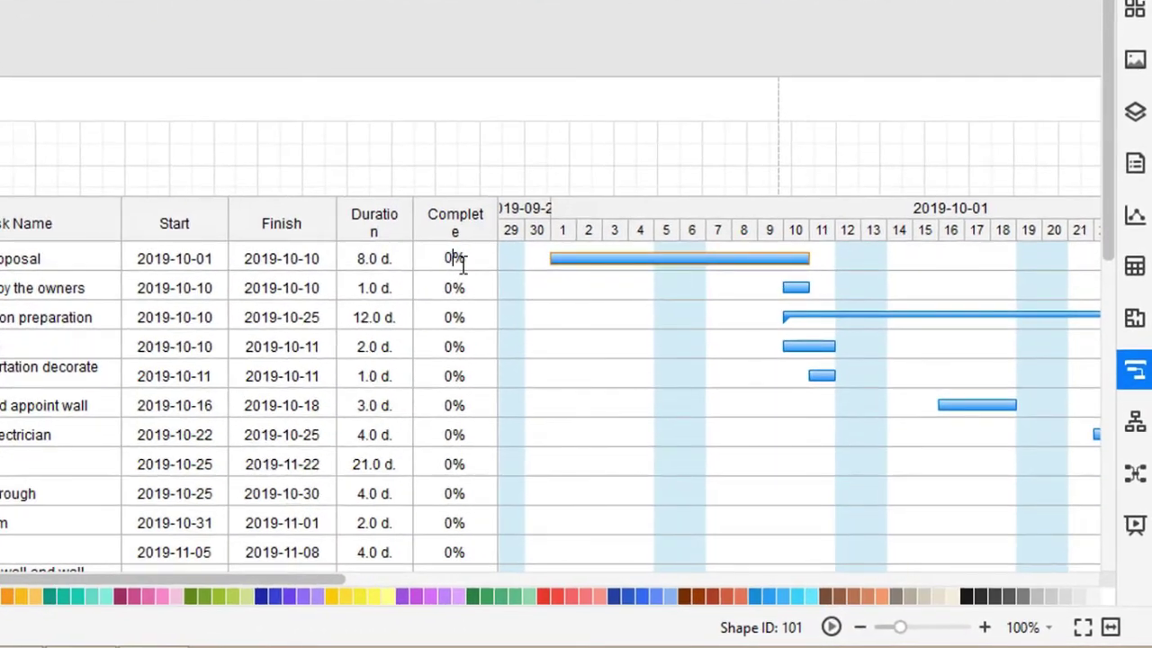
key("BackSpace")
type("50")
scroll(563, 315, "down", 3)
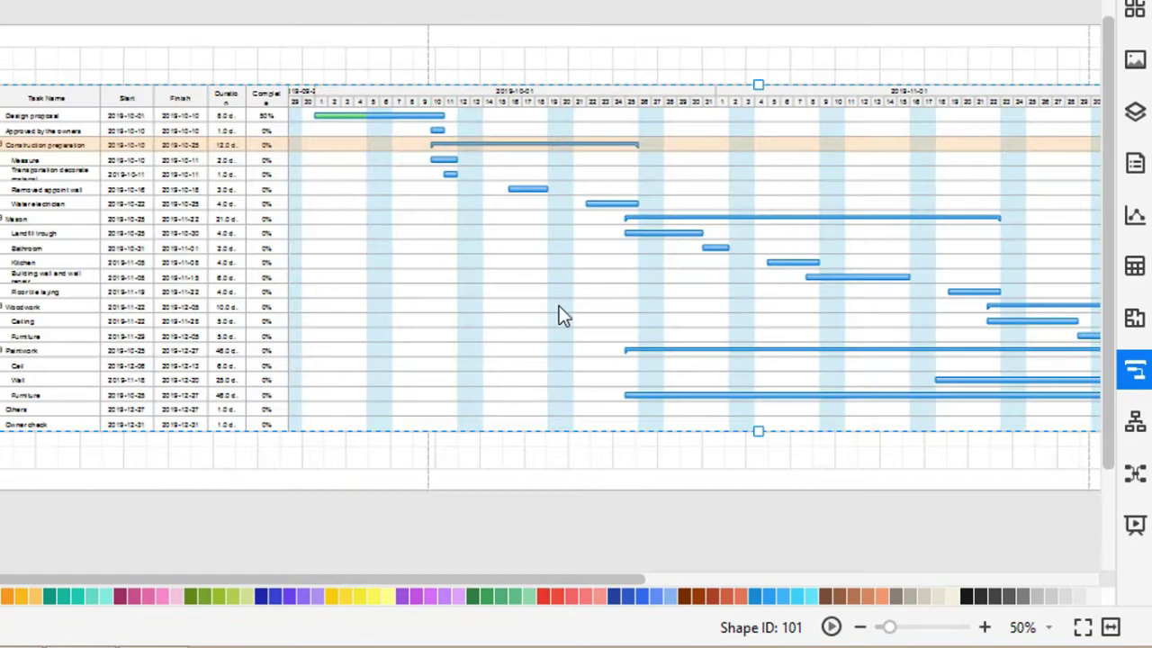
double_click(266, 397)
scroll(270, 401, "up", 3)
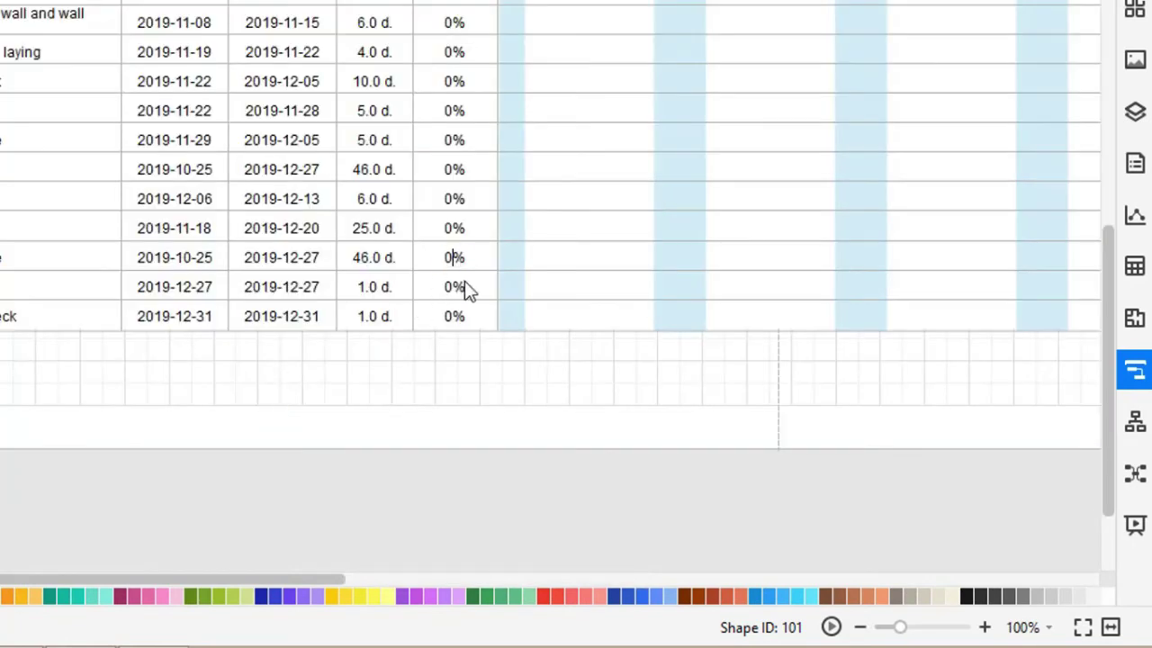
scroll(497, 396, "down", 3)
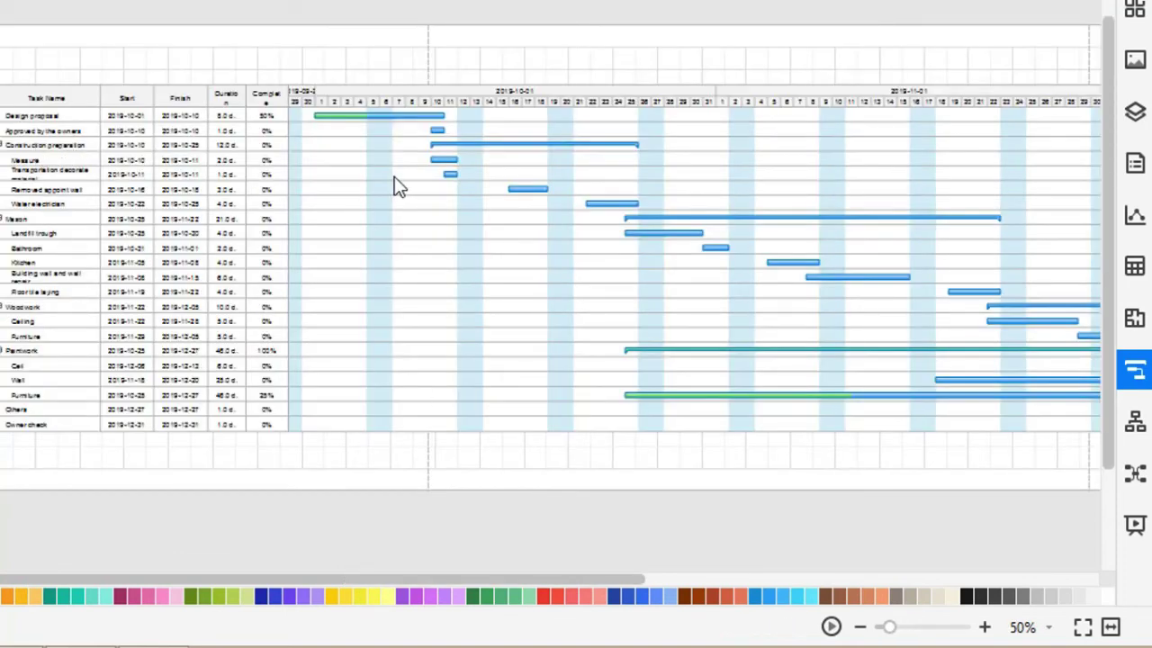
- Link Measure to the next task, and Design proposal to Approved by the owners
left_click(412, 116)
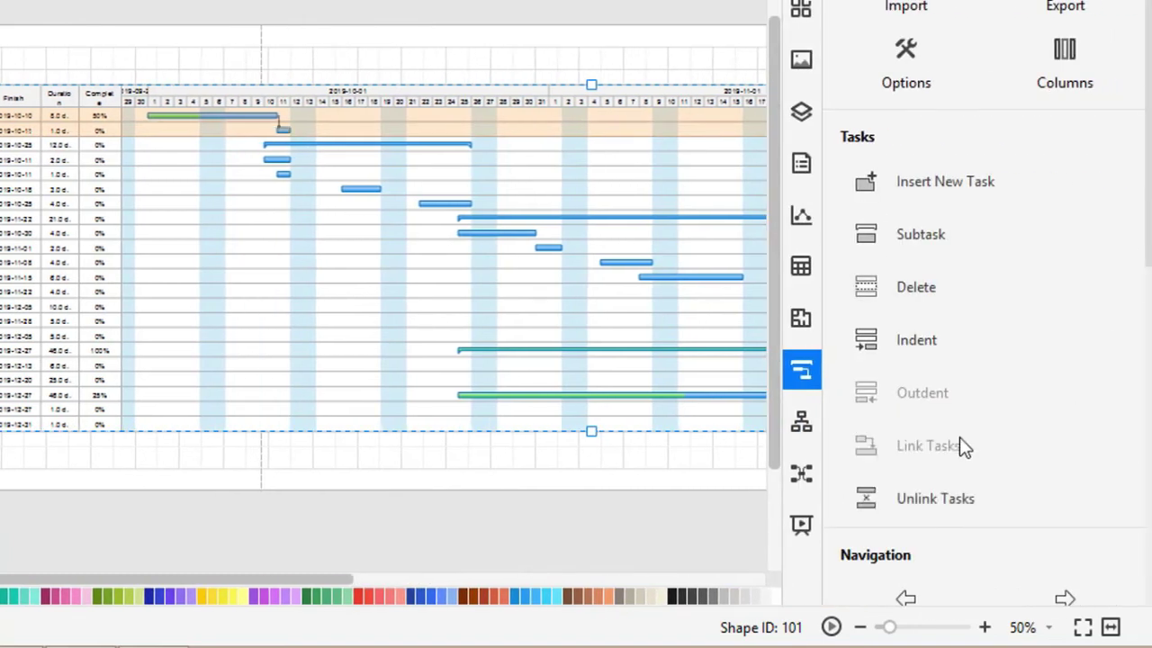
left_click(292, 165)
left_click(302, 173, "ctrl")
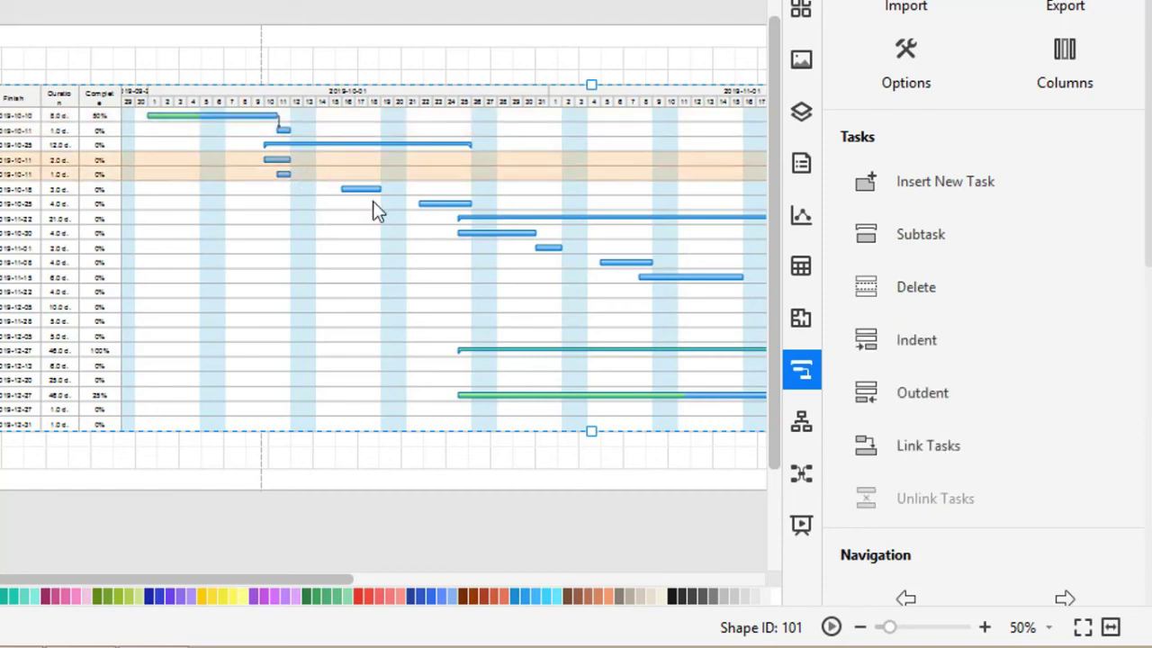
left_click(883, 445)
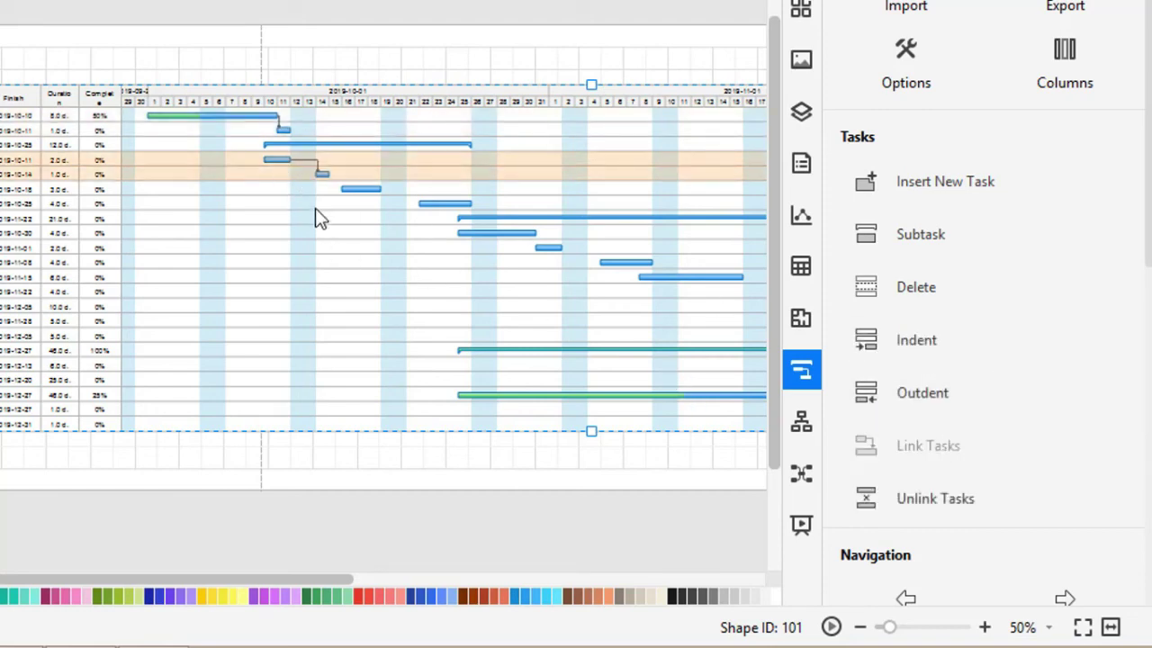
left_click(890, 500)
left_click(349, 116)
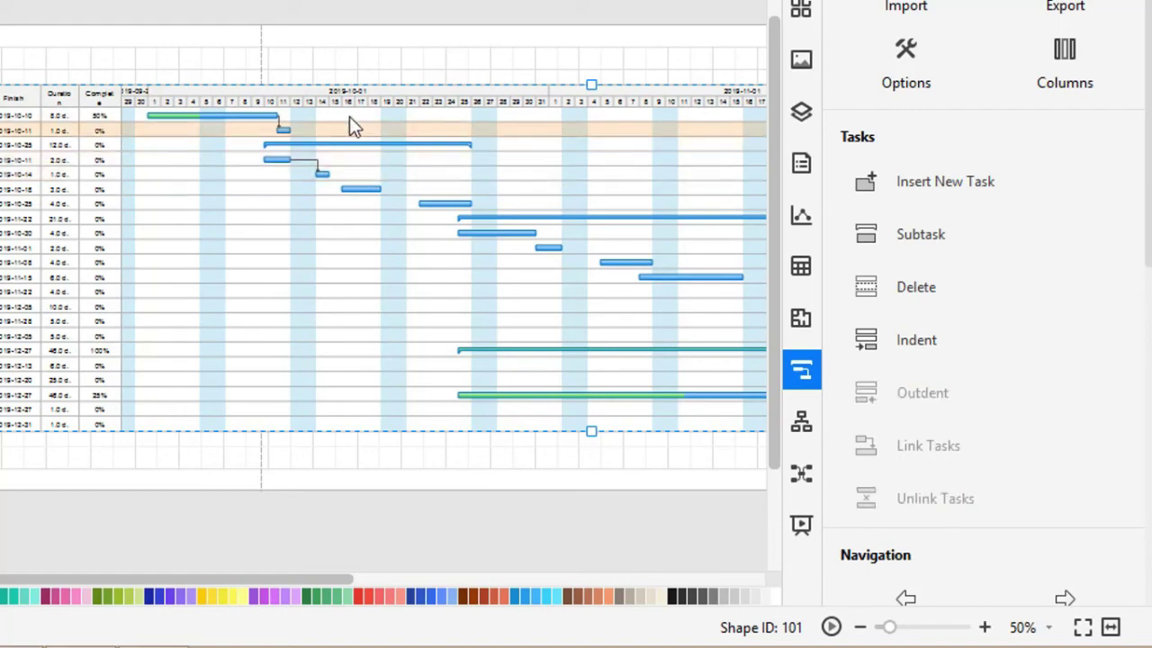
left_click(357, 132, "ctrl")
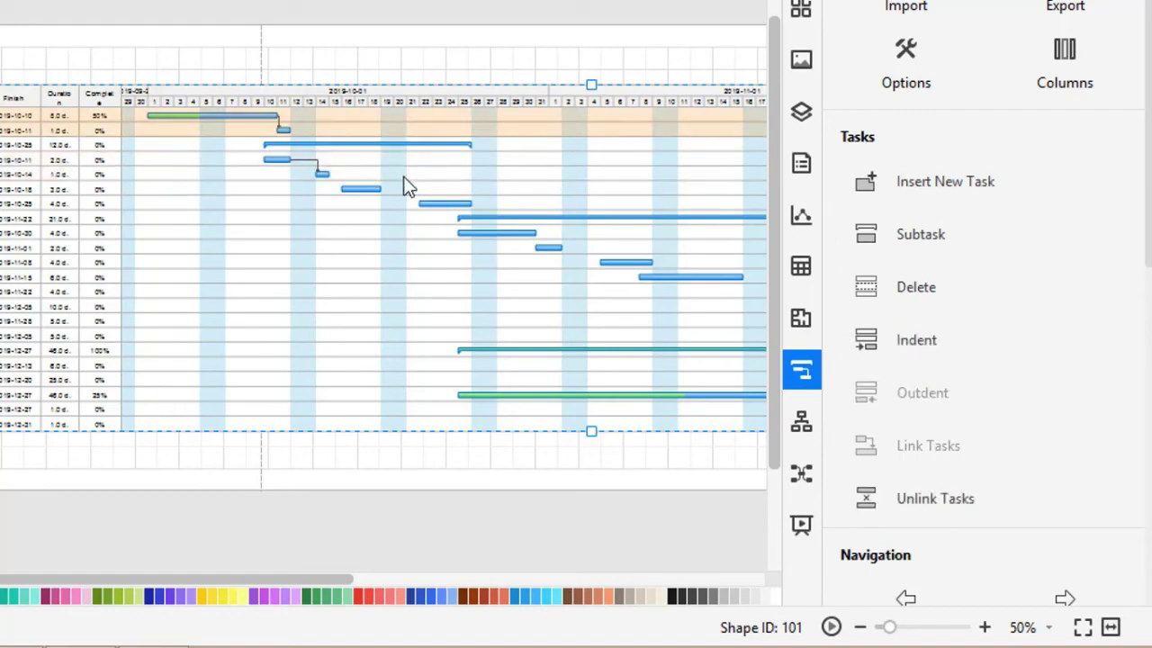
left_click(902, 496)
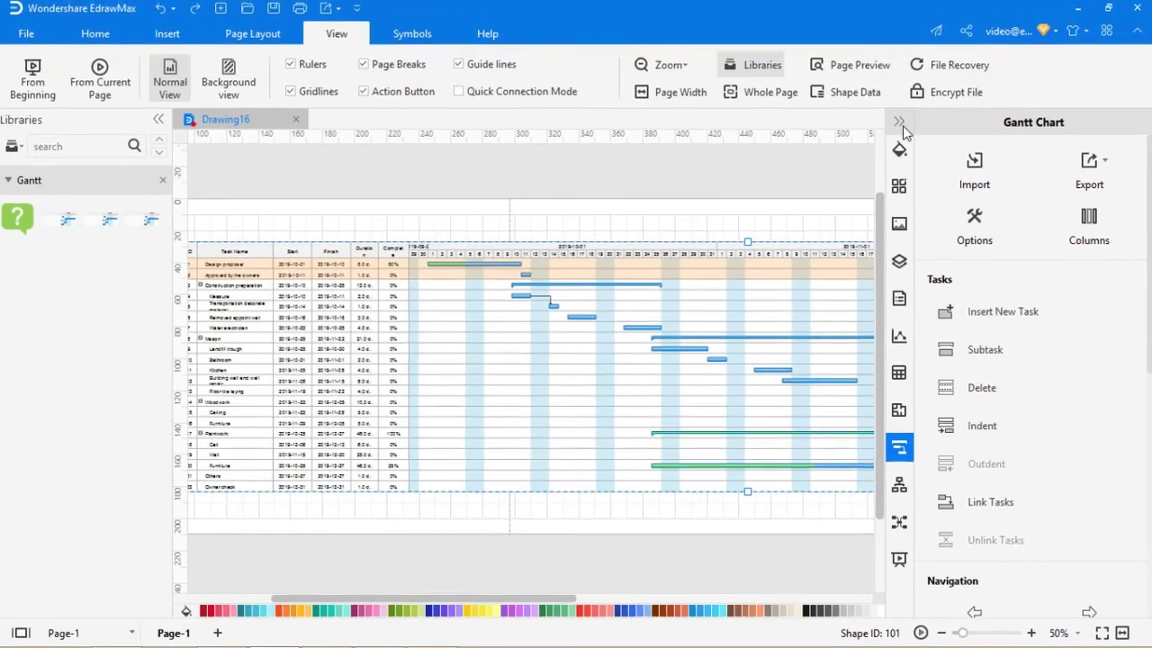
- Insert a Priority column after the Complete column of the Gantt table
left_click(905, 123)
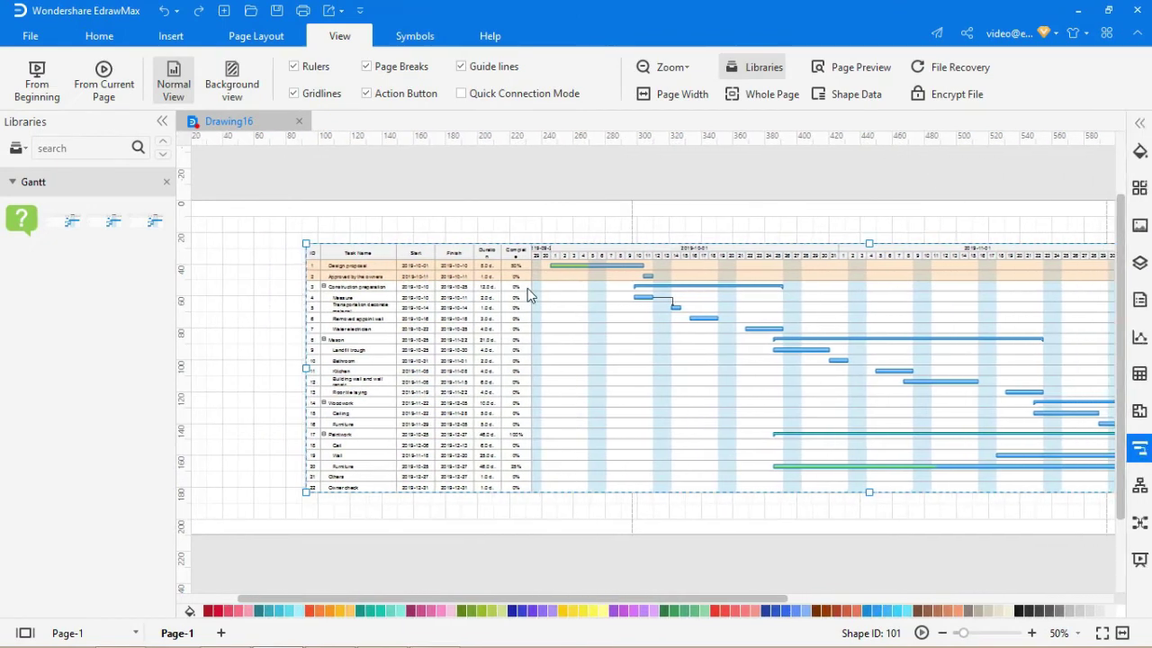
right_click(518, 253)
left_click(567, 271)
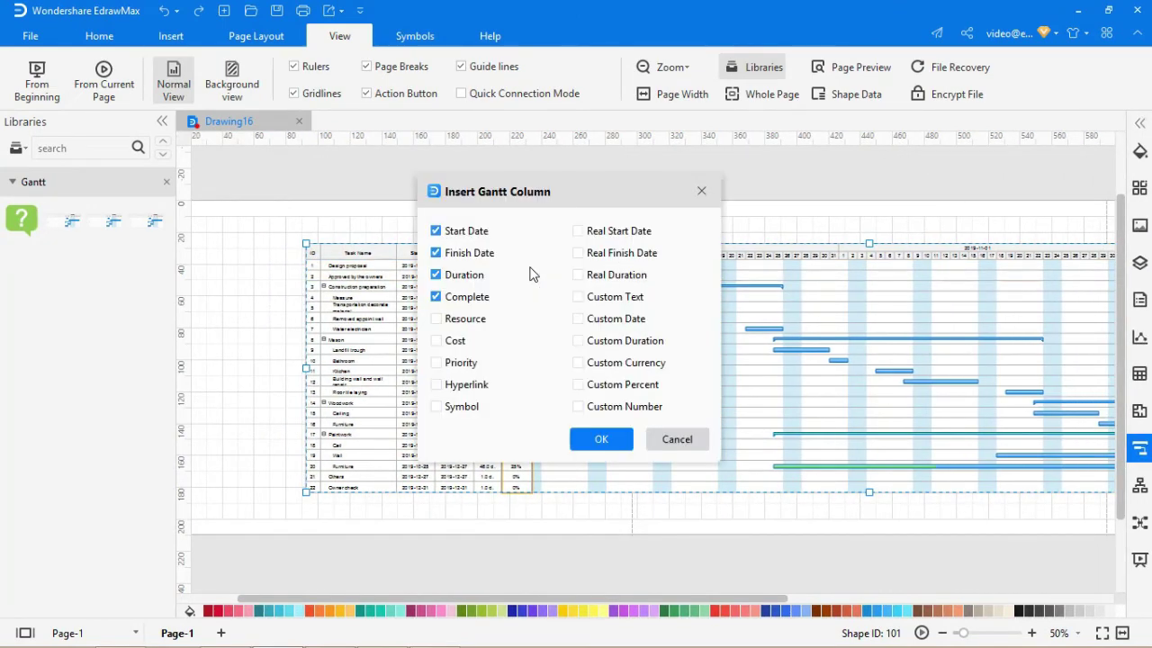
left_click(452, 364)
left_click(617, 440)
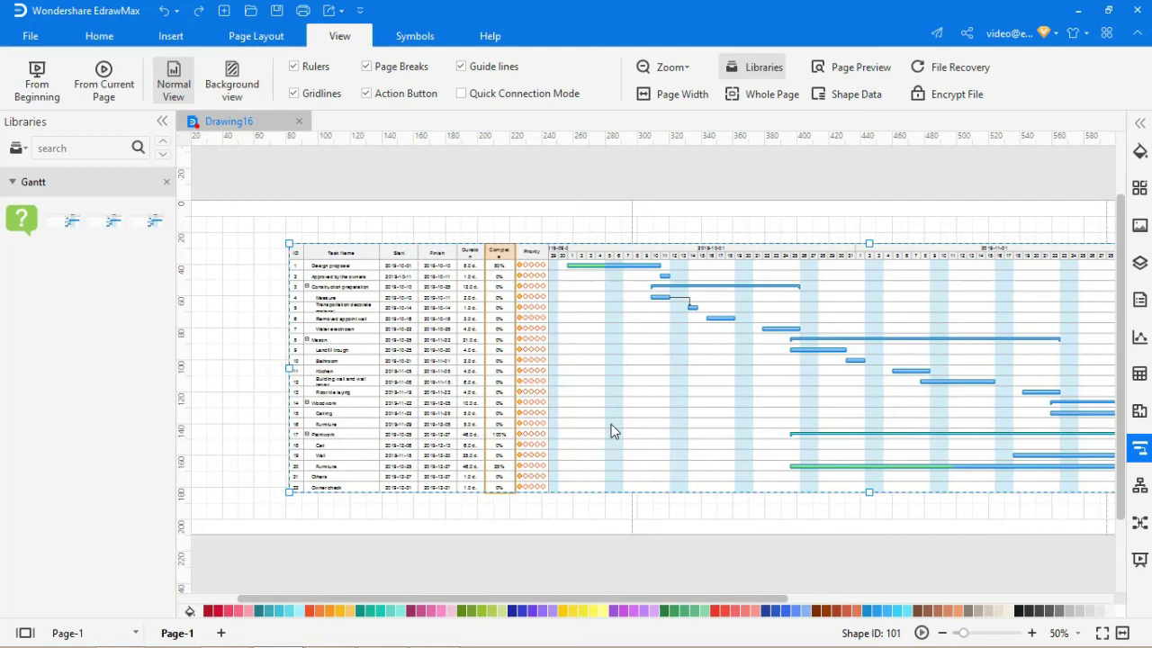
left_click(567, 504)
left_click(99, 36)
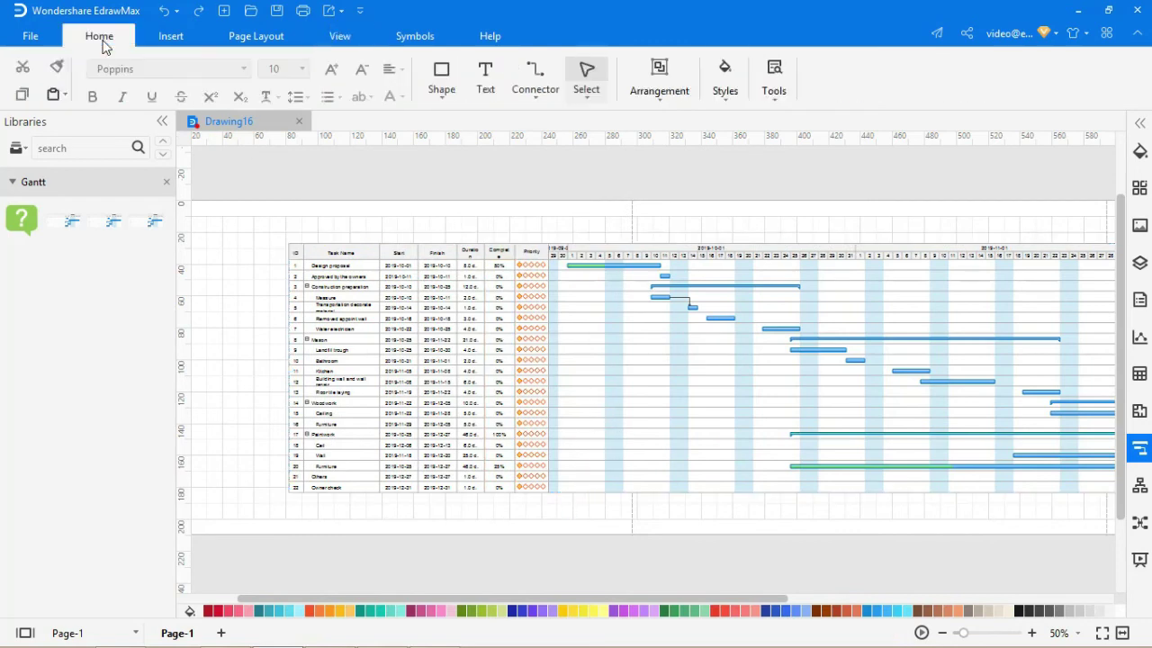
- Add a bold, enlarged 'INTERIOR DECORATION GANTT CHART' text title centred above the chart
left_click(483, 80)
left_click_drag(509, 212, 850, 237)
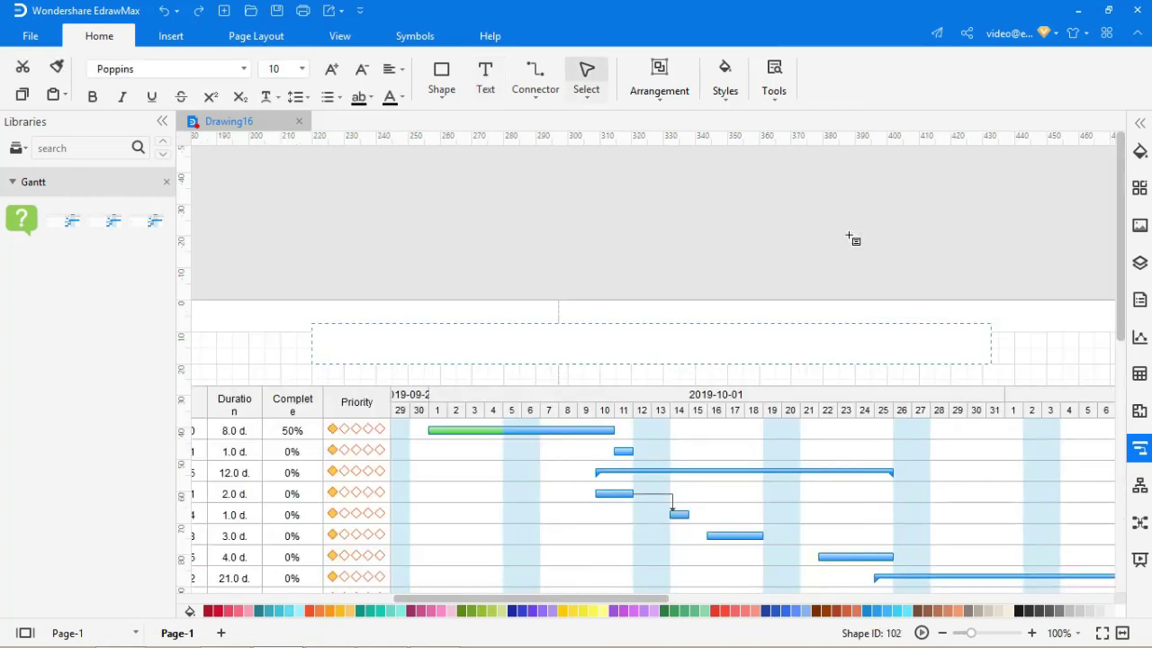
type("INTERIOR DECORATION GANTT CHART")
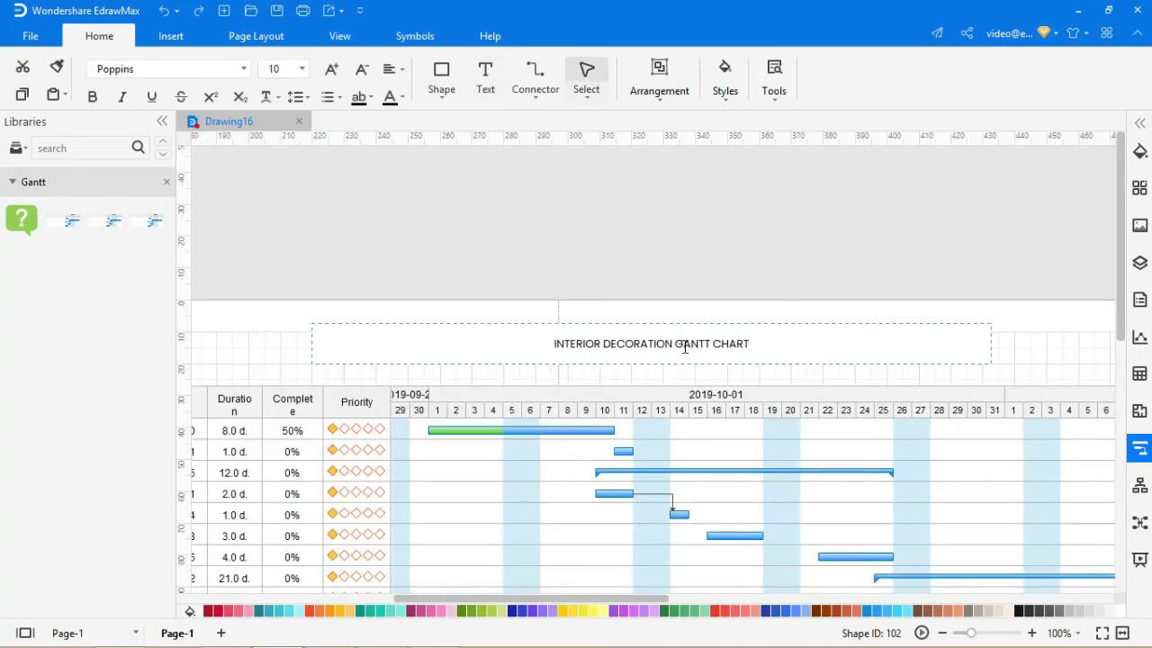
key("ctrl+a")
left_click(92, 96)
left_click(331, 69)
left_click(865, 310)
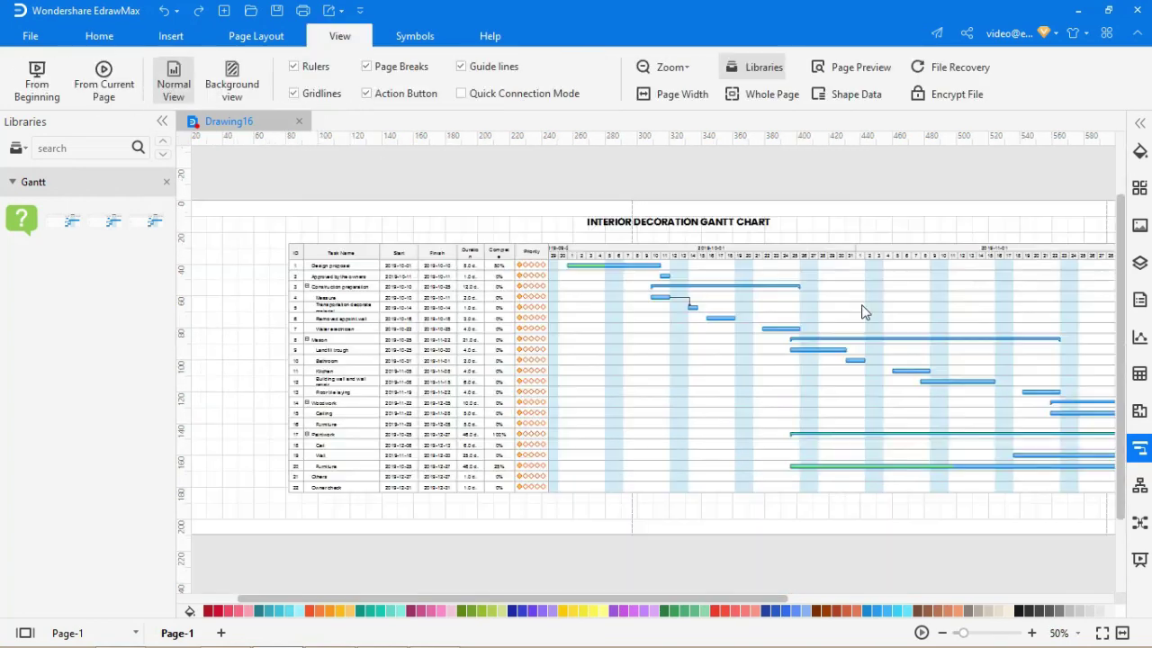
left_click(758, 236)
left_click_drag(756, 235, 1012, 237)
left_click_drag(783, 600, 886, 598)
left_click_drag(708, 217, 684, 216)
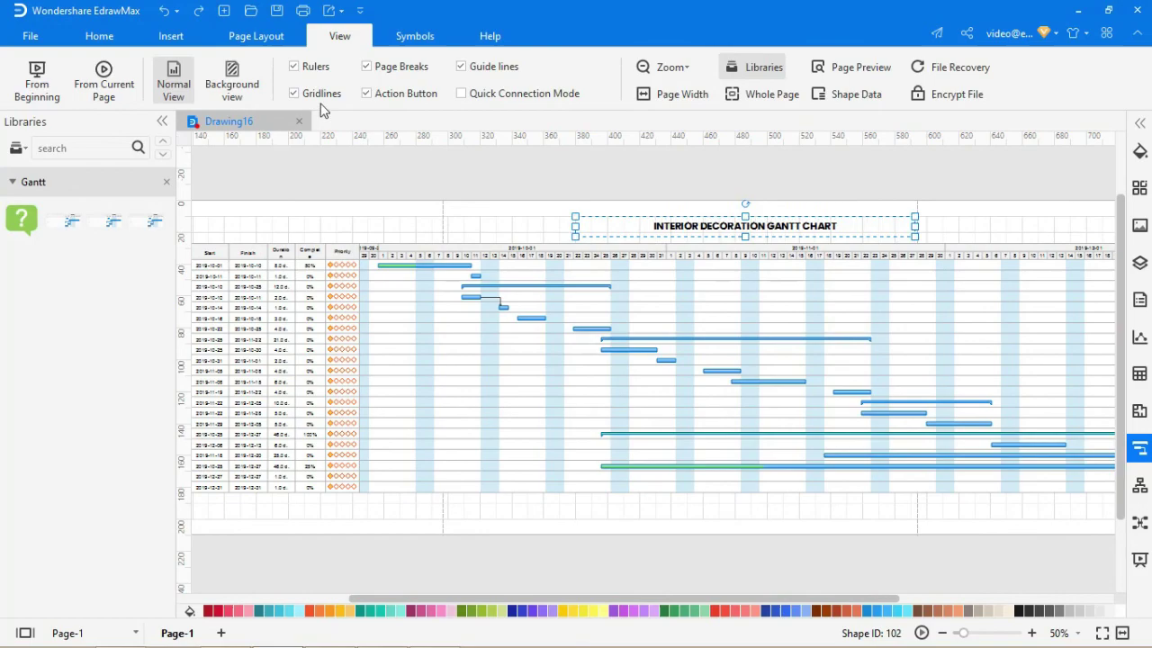
- Start the slideshow from the current page (Shift+F5)
left_click(97, 90)
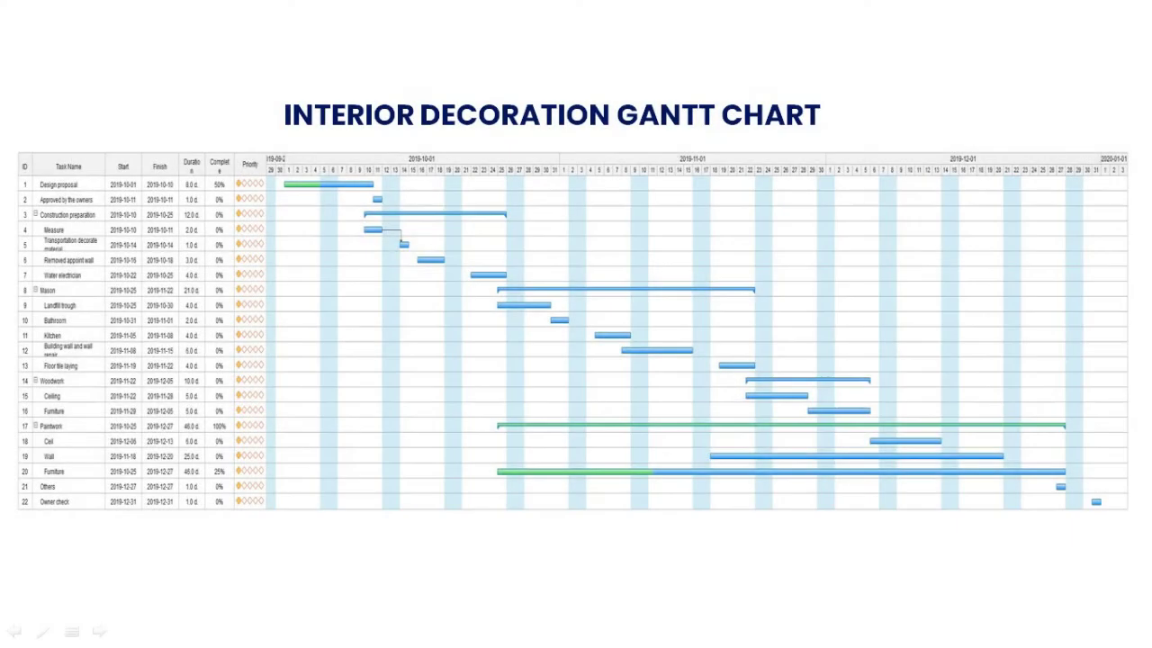